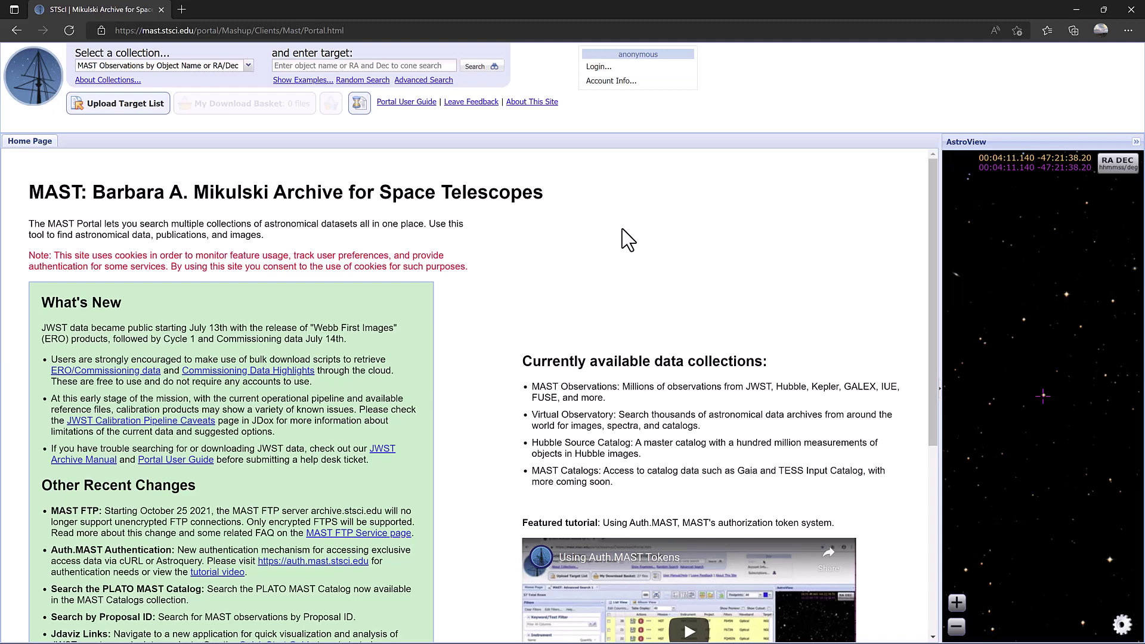
Search the MAST observations for the target NGC 3132 and filter the results to the JWST mission.
left_click(417, 66)
type("NGC 3132")
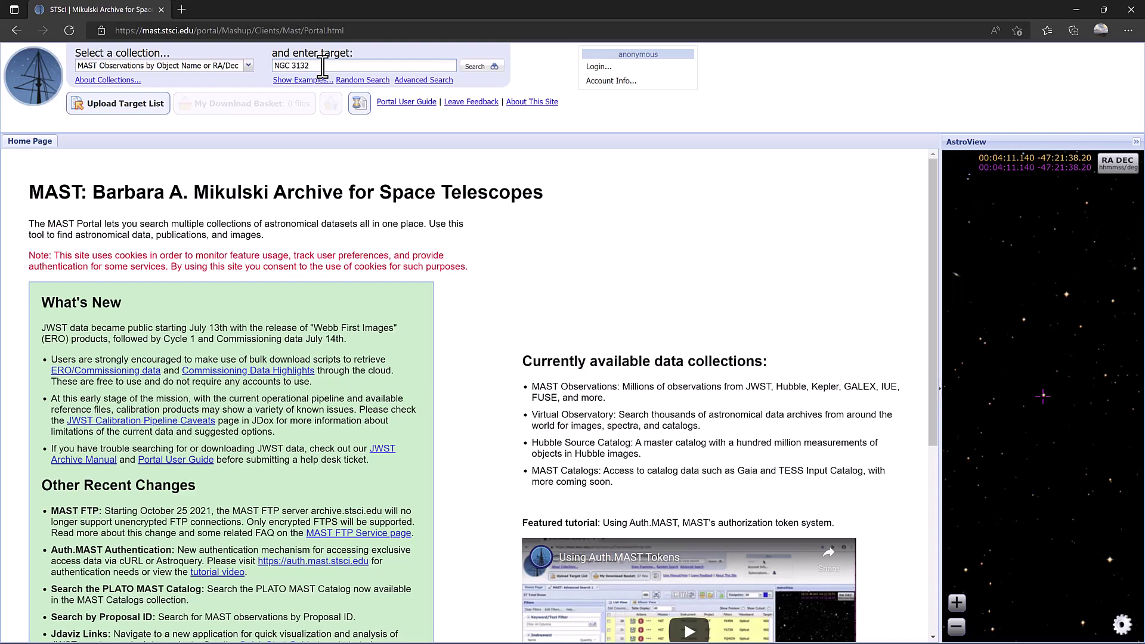
key("Return")
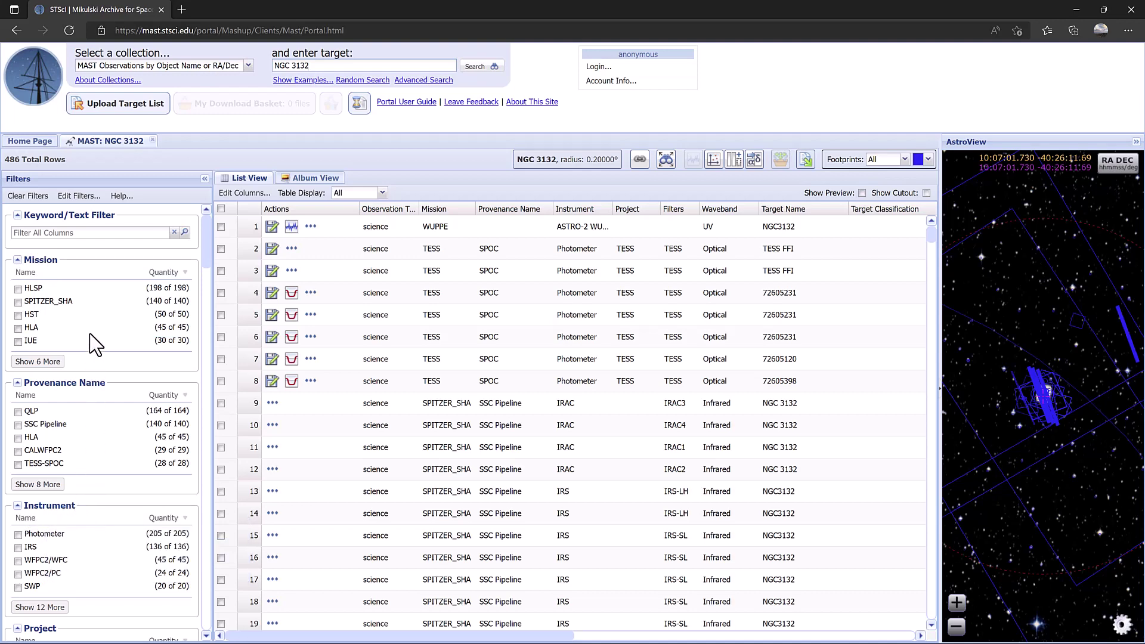
left_click(58, 362)
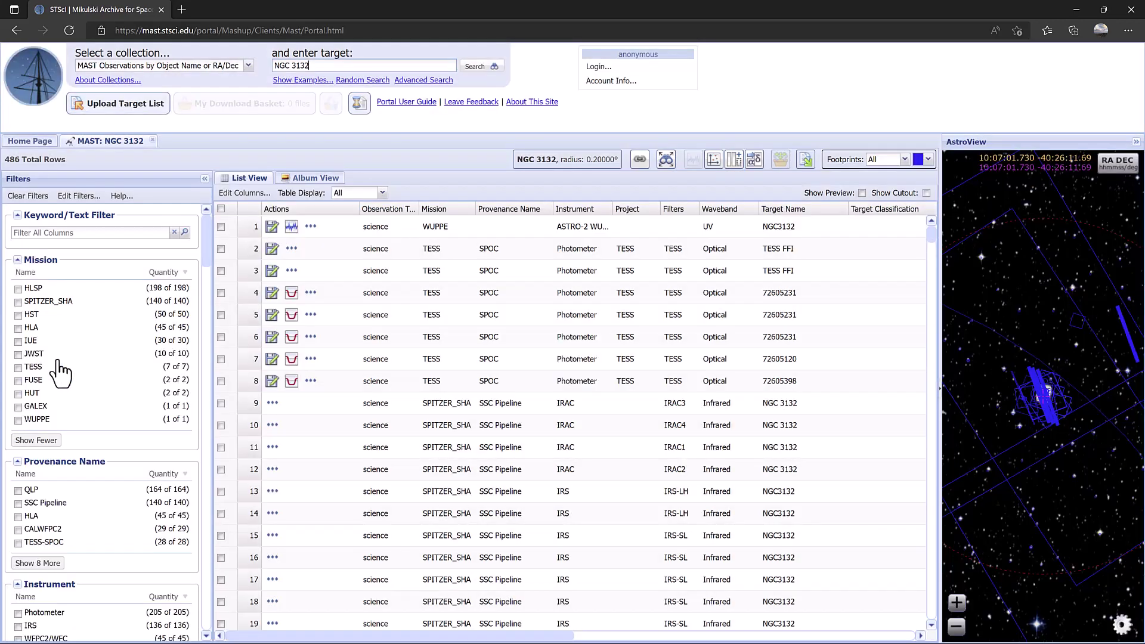
left_click(19, 354)
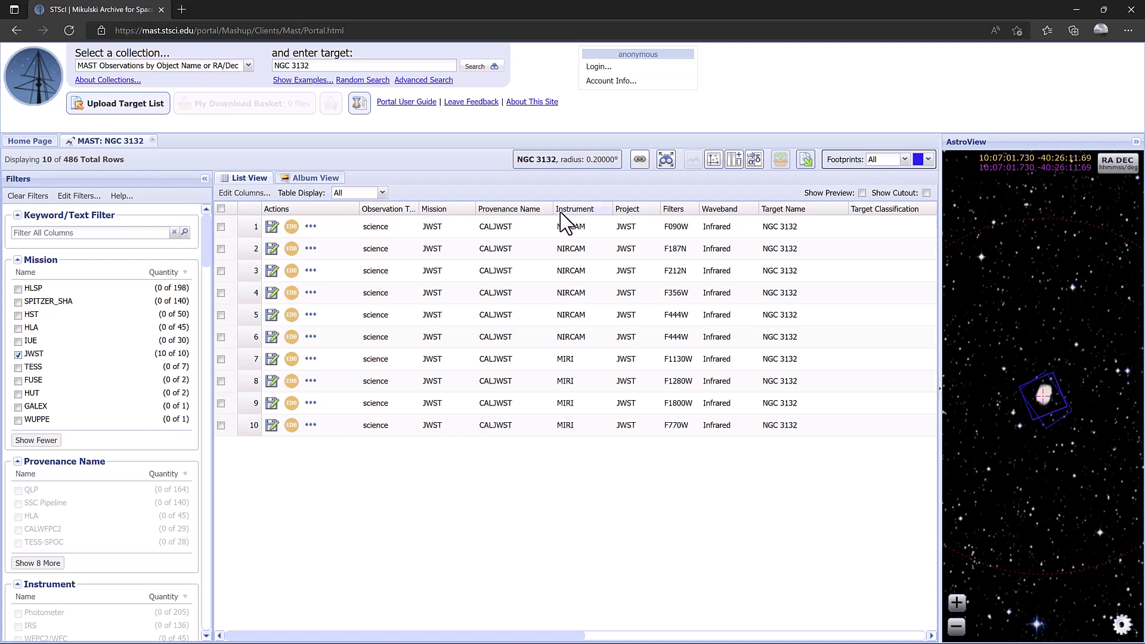
Select the six NIRCAM observations of NGC 3132 in the results, from filter F090W through both F444W rows.
mouse_move(575, 209)
left_click_drag(221, 226, 218, 298)
left_click(220, 316)
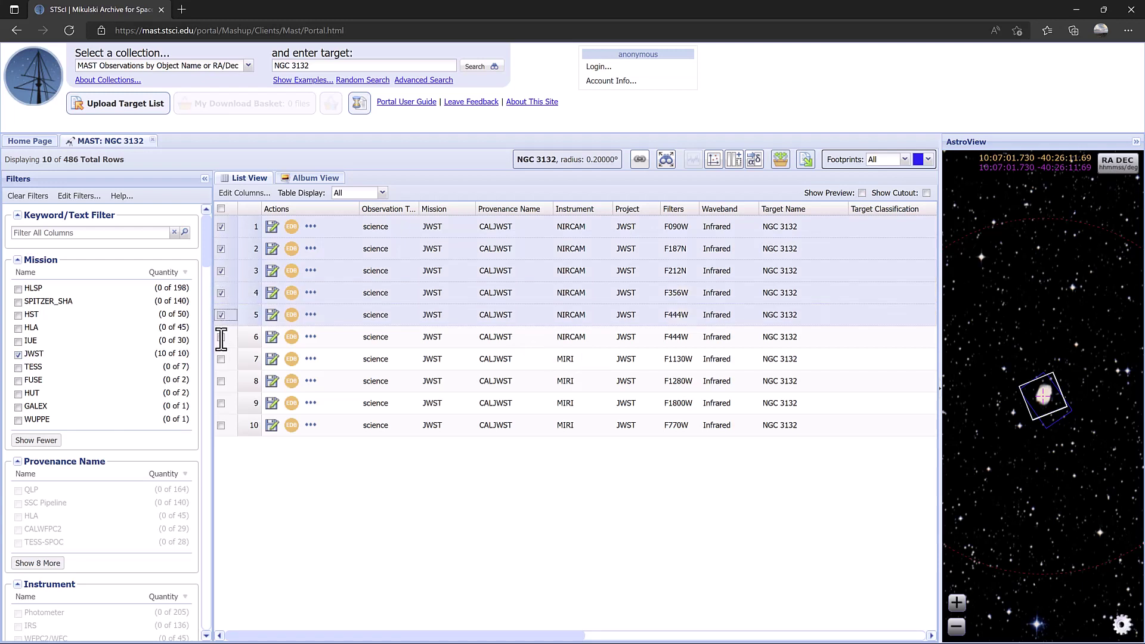
left_click(221, 337)
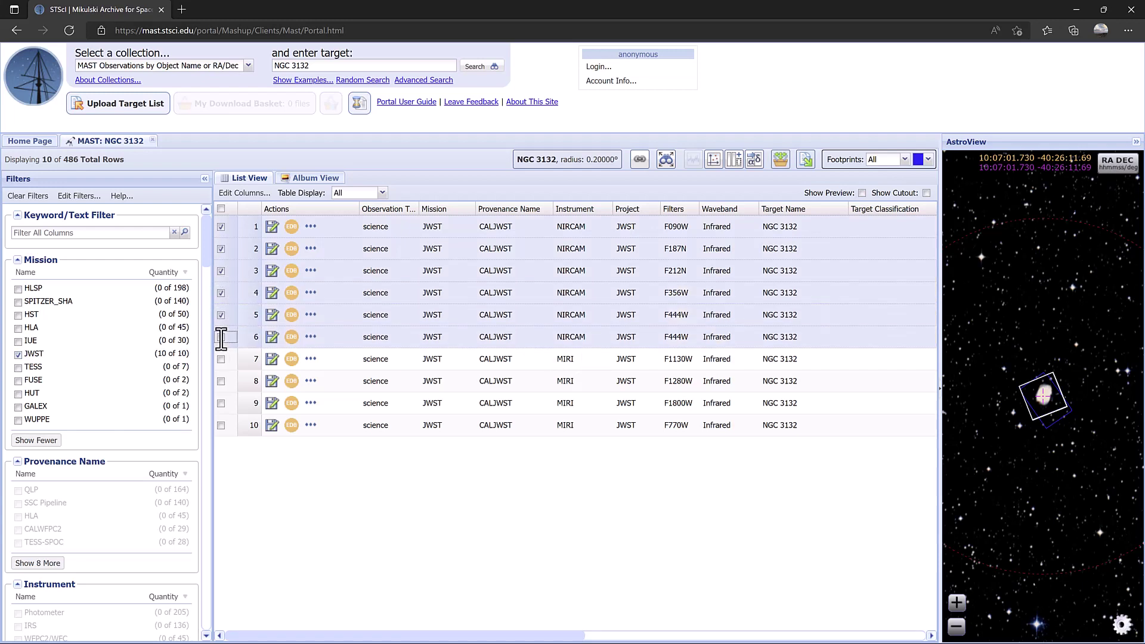
left_click(220, 337)
Examine the image previews of the selected observations as an album and return to the list.
left_click(324, 186)
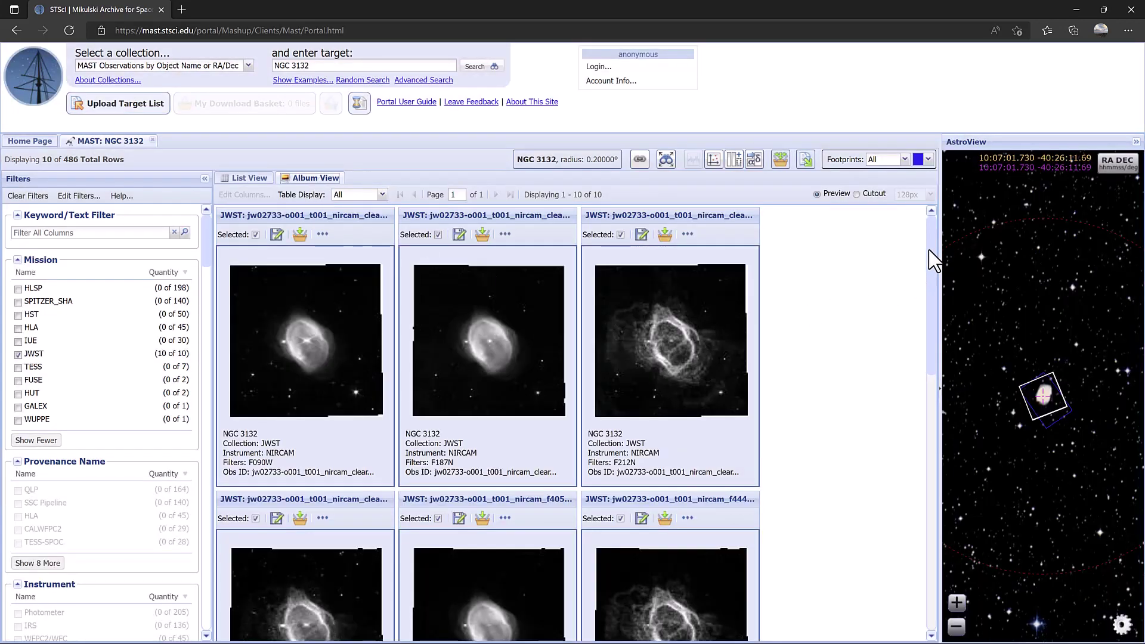
left_click_drag(934, 255, 856, 248)
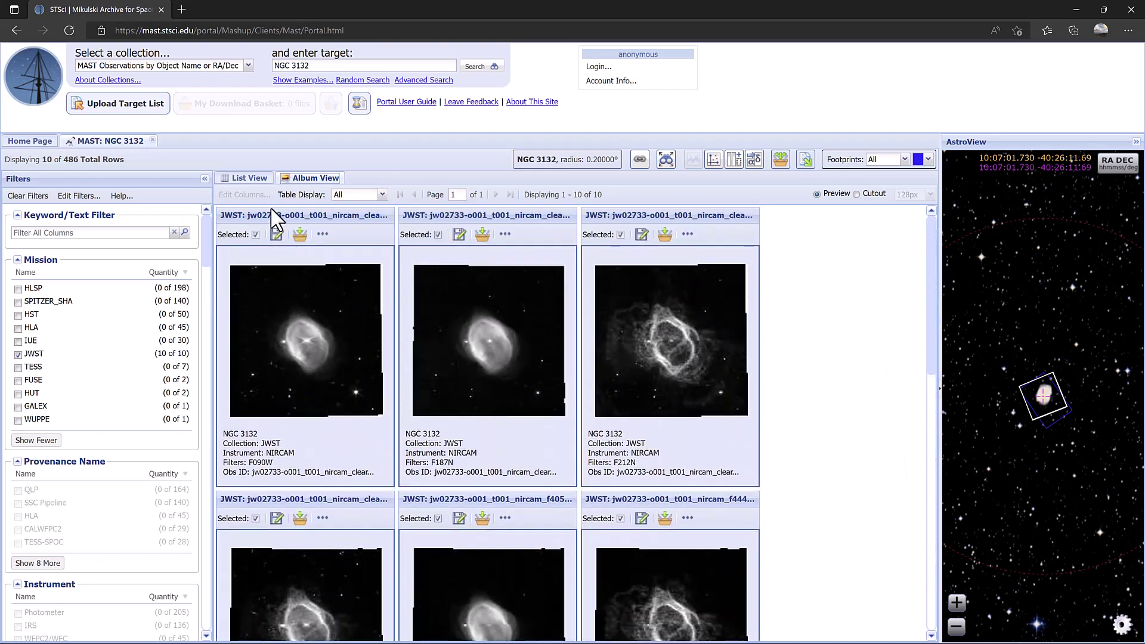
left_click(247, 178)
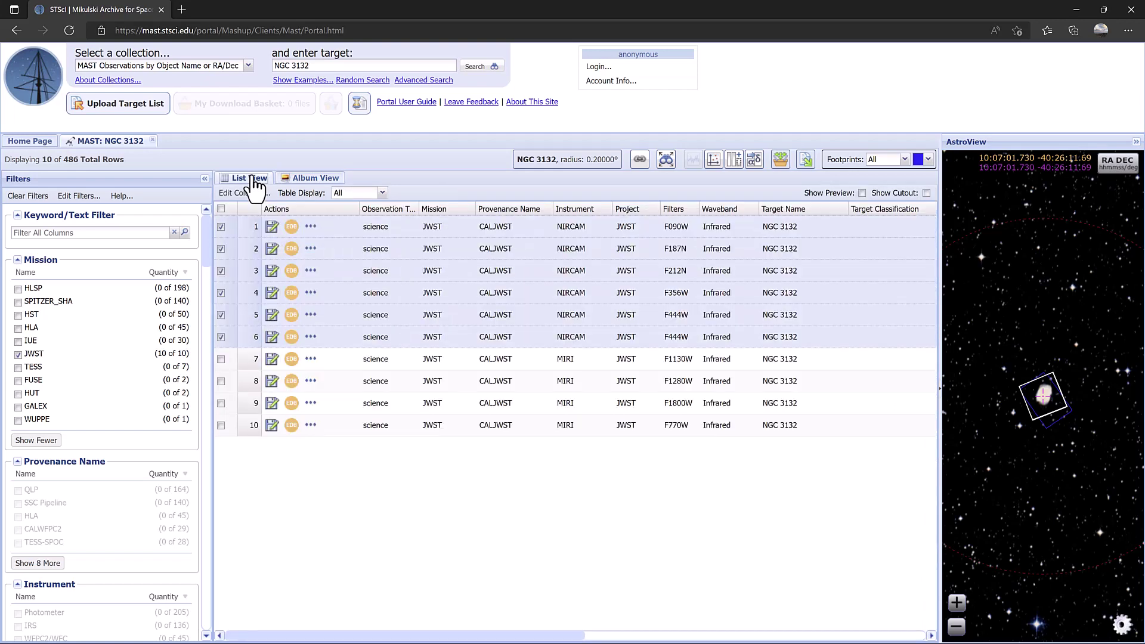
Add the selected observations to the download basket and filter its files to the fits extension.
mouse_move(676, 211)
left_click(785, 172)
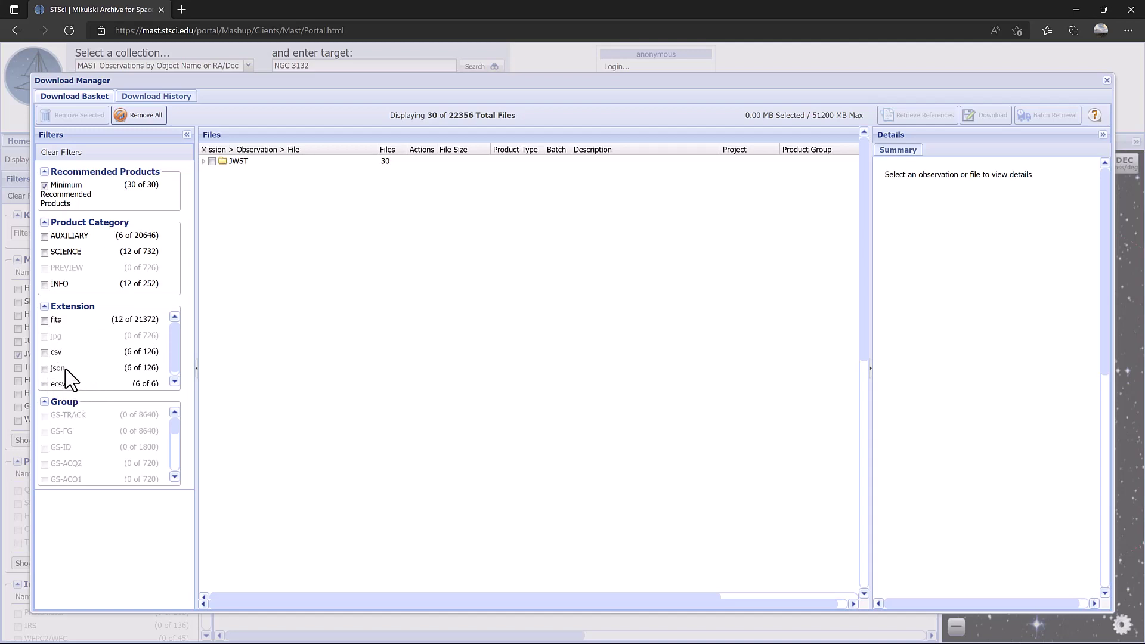
left_click(45, 321)
Expand the JWST folder and all six NIRCam observation folders inside it to list their individual files.
left_click(204, 162)
left_click(213, 172)
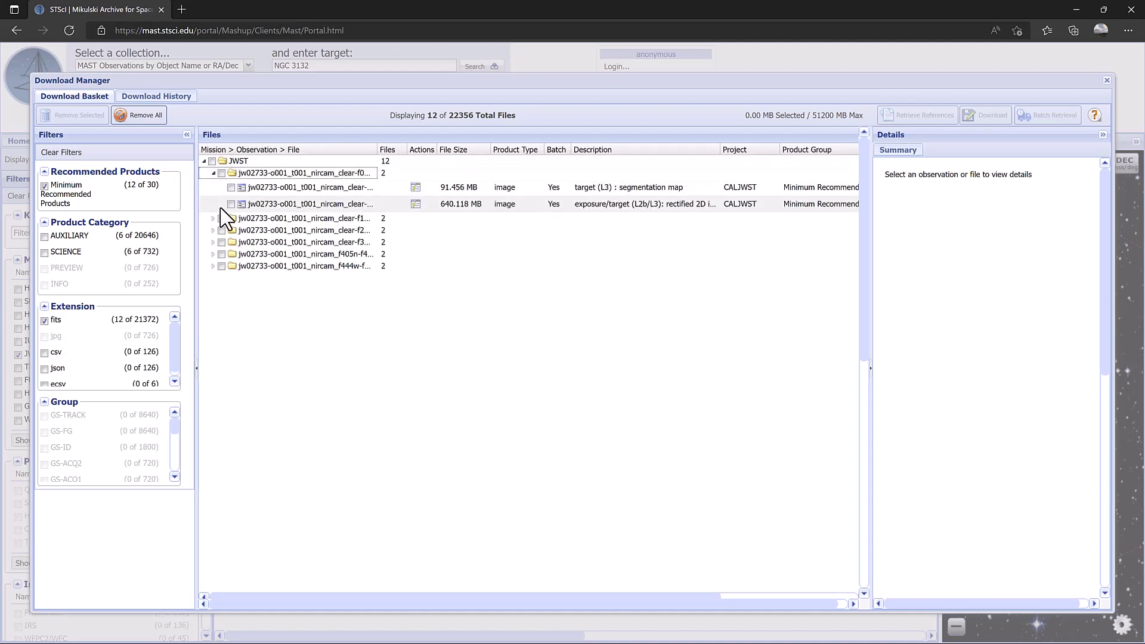
left_click(213, 218)
left_click(213, 263)
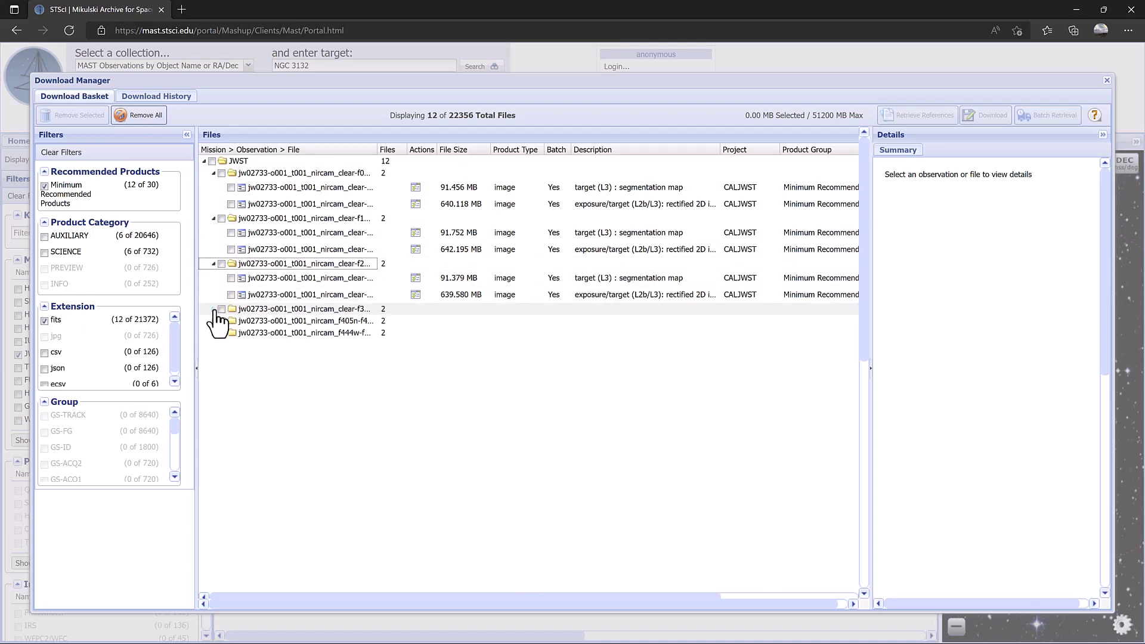
left_click(213, 309)
left_click(212, 354)
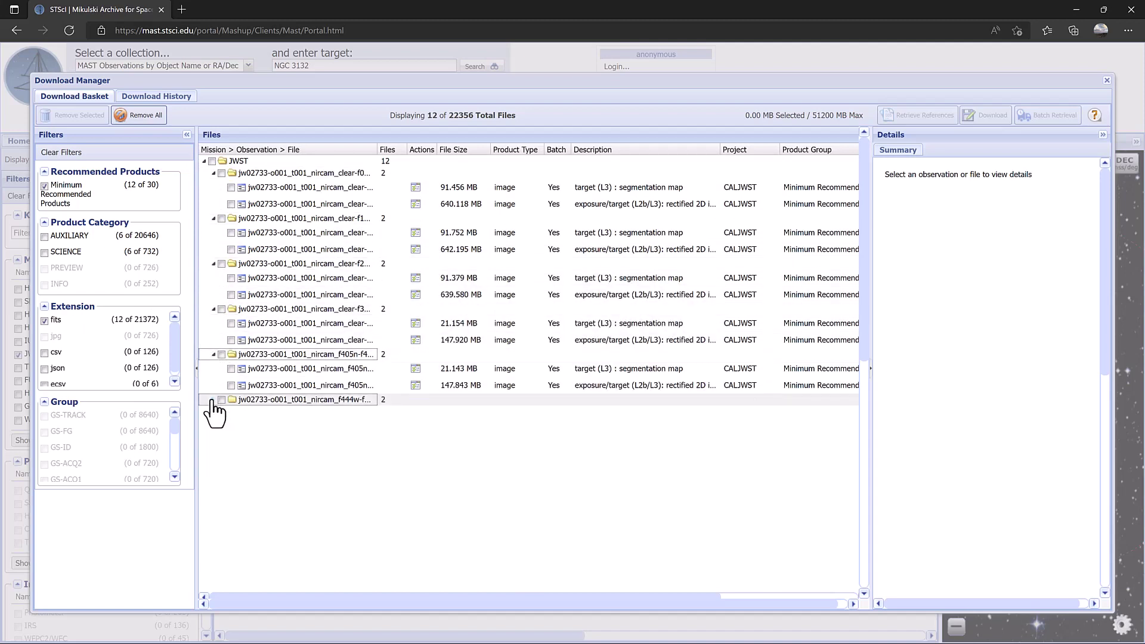
left_click(214, 399)
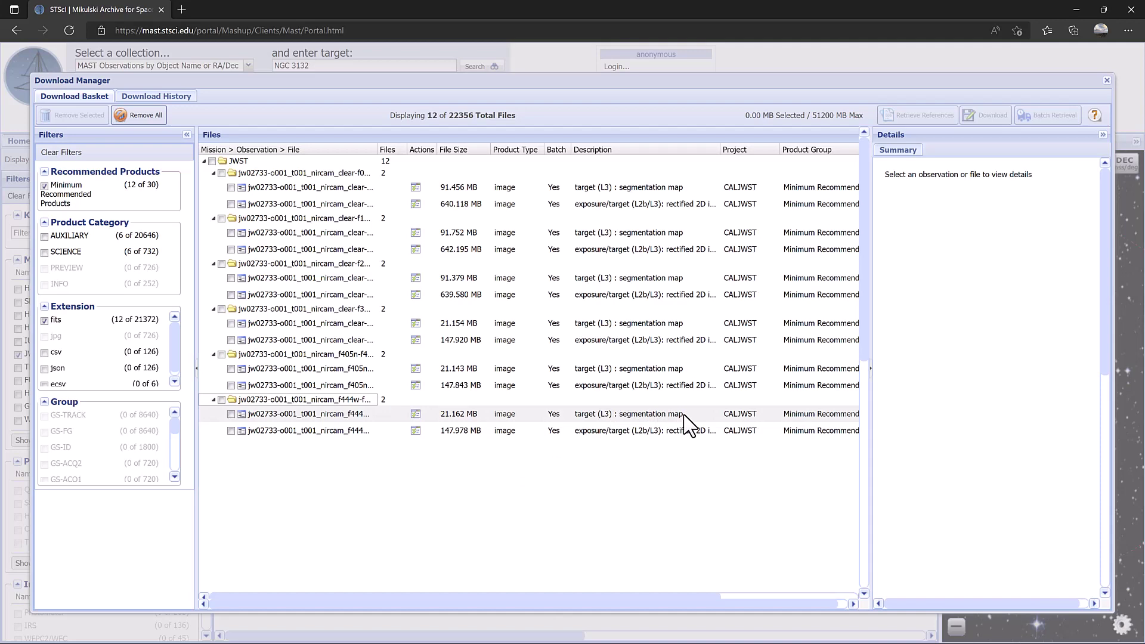
Select the rectified 2D image file in each of the six NIRCam observation folders, leaving out the segmentation maps.
left_click(232, 429)
left_click(232, 385)
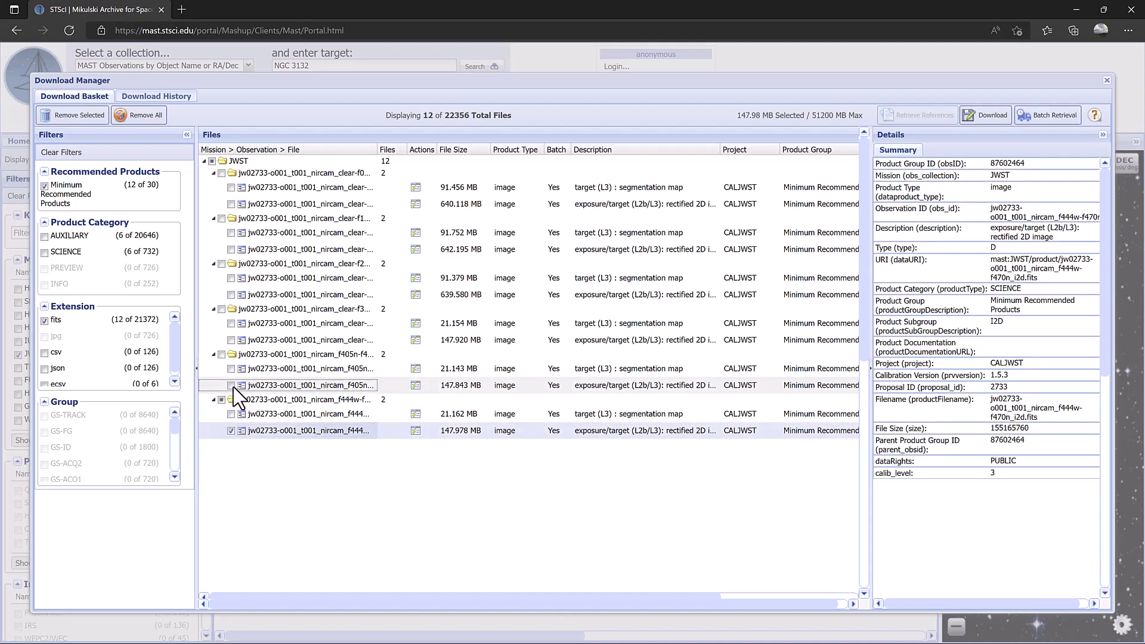
left_click(231, 340)
left_click(231, 294)
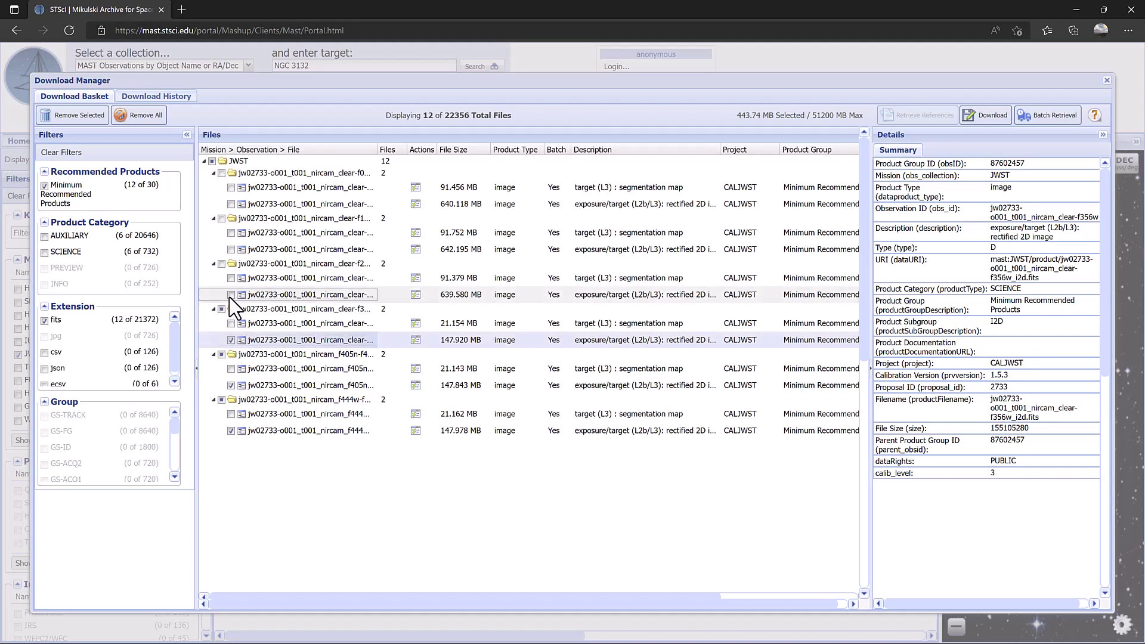
left_click(231, 249)
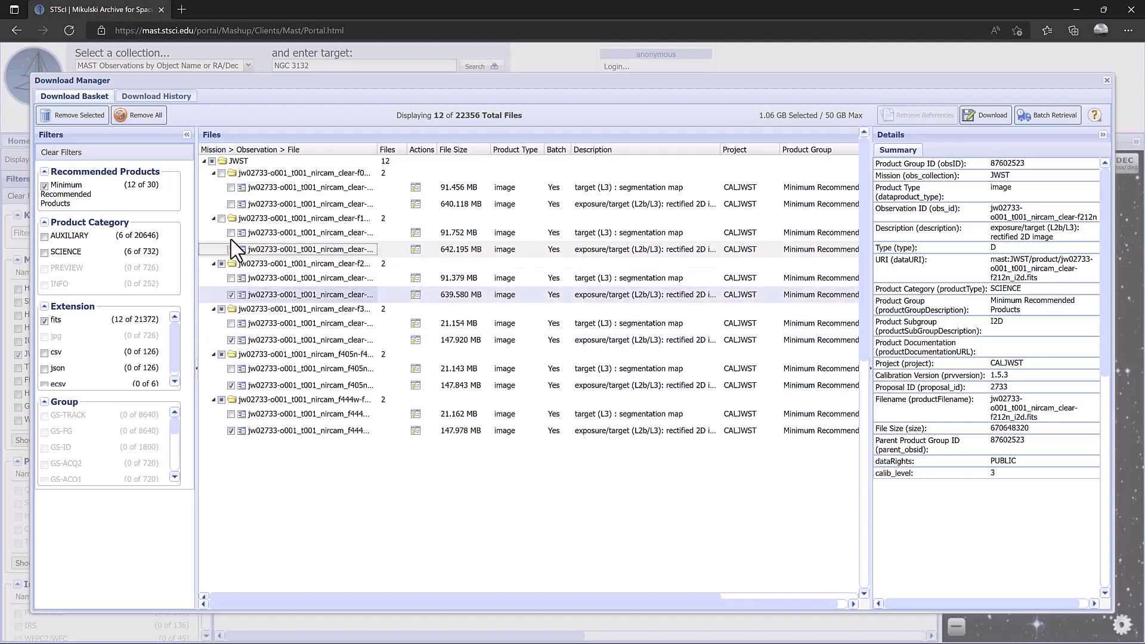
left_click(231, 204)
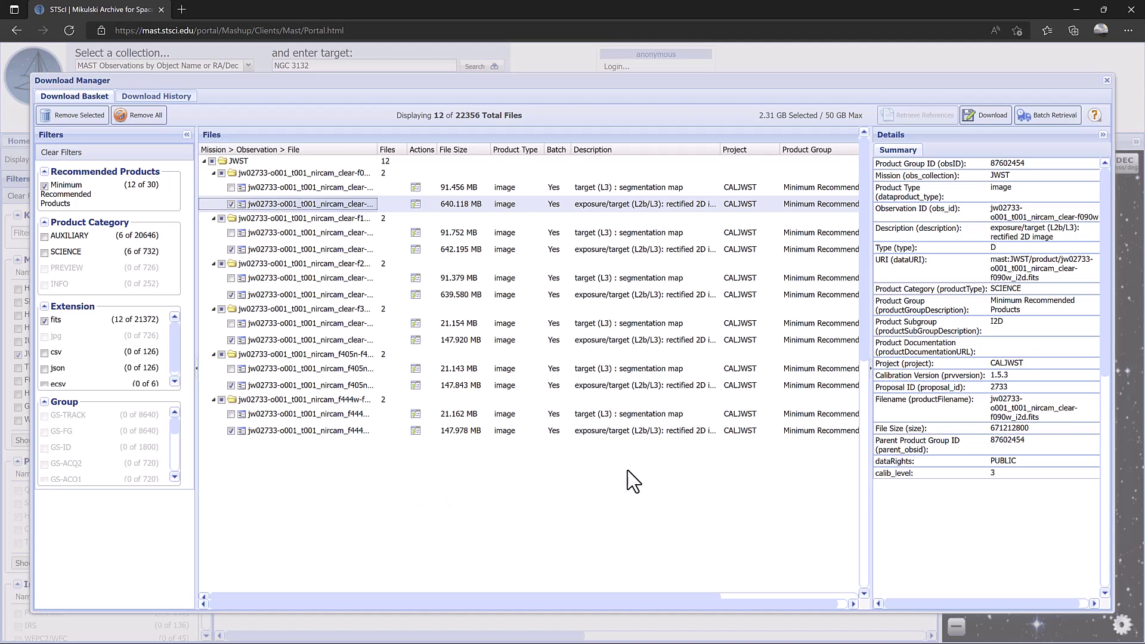
Download the selected FITS files in Zip format.
left_click(990, 120)
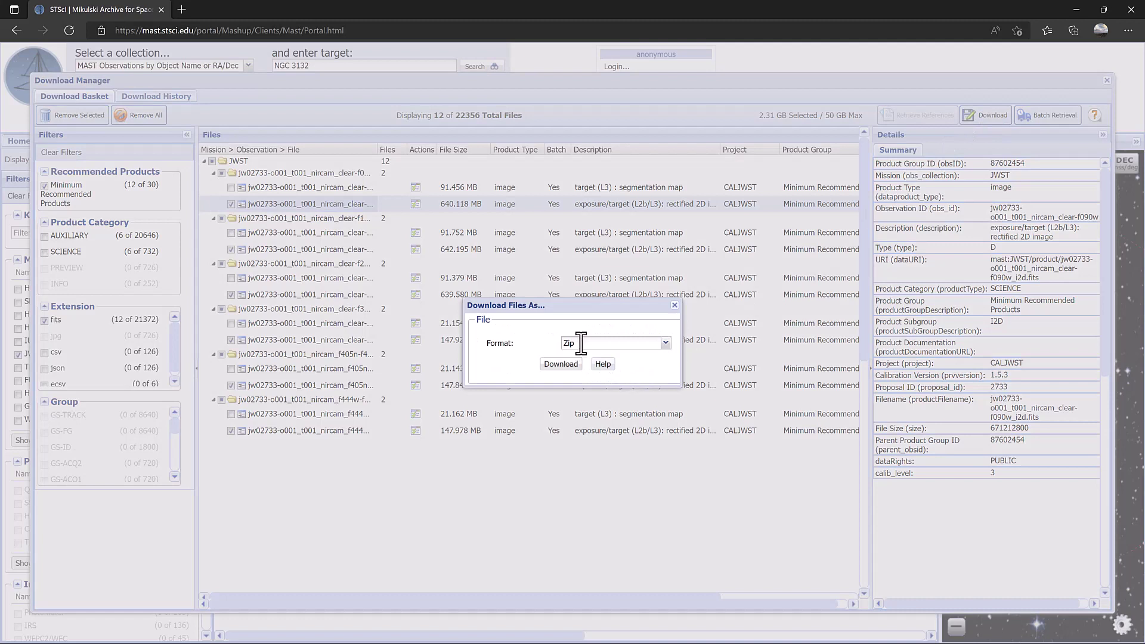
left_click(665, 345)
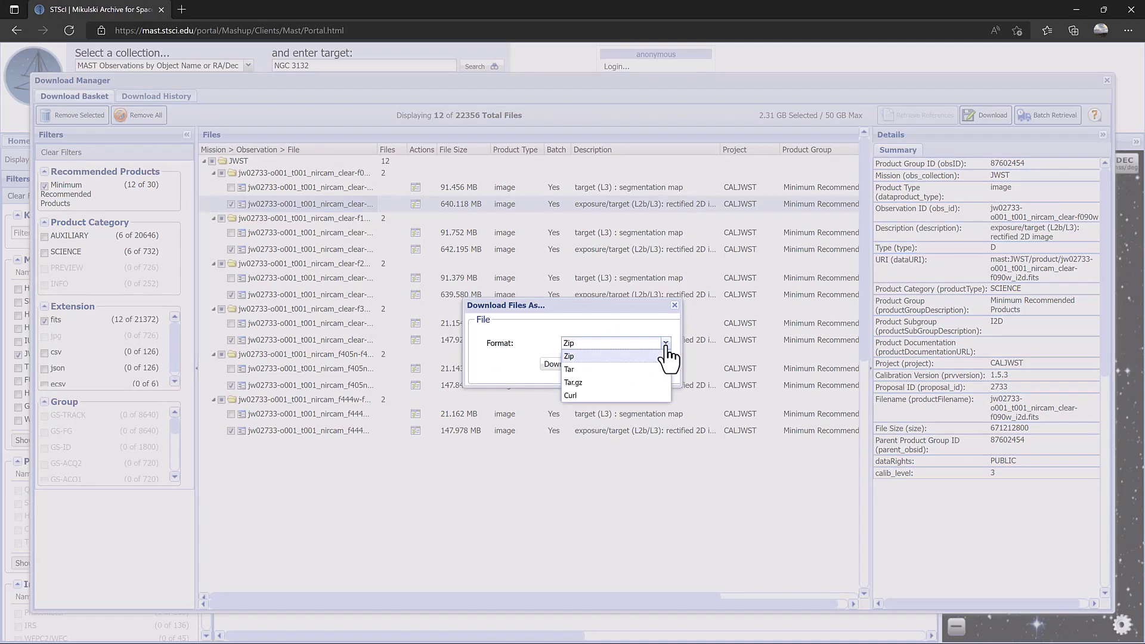
left_click(653, 356)
left_click(566, 375)
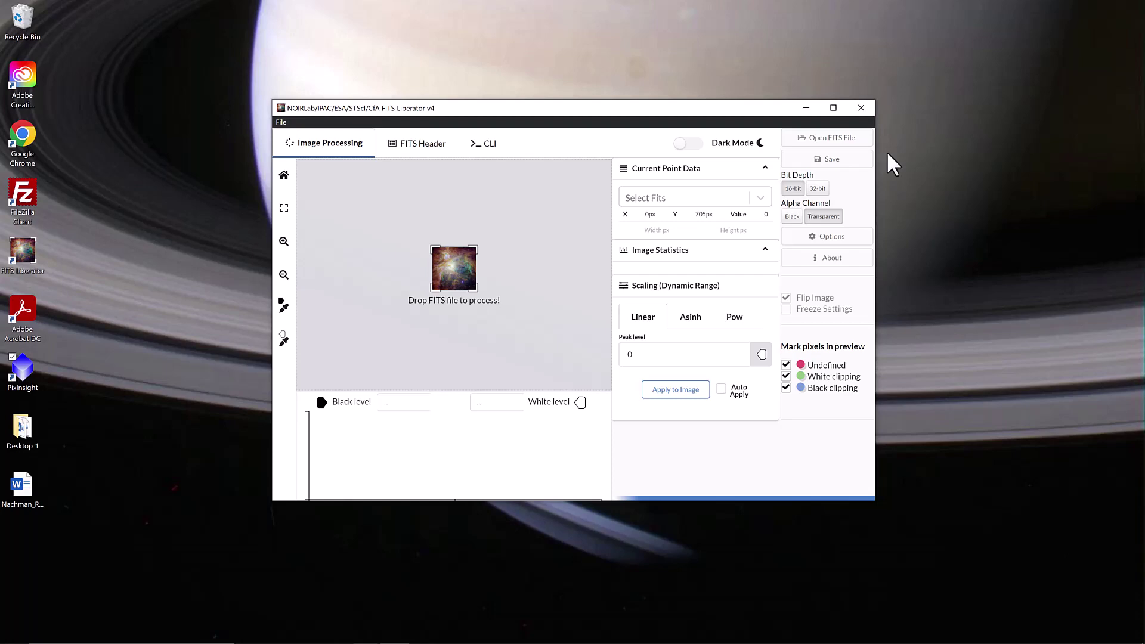
In FITS Liberator, open jw02733-o001_t001_nircam_clear-f090w_i2d.fits and switch its scaling to Asinh.
left_click(843, 140)
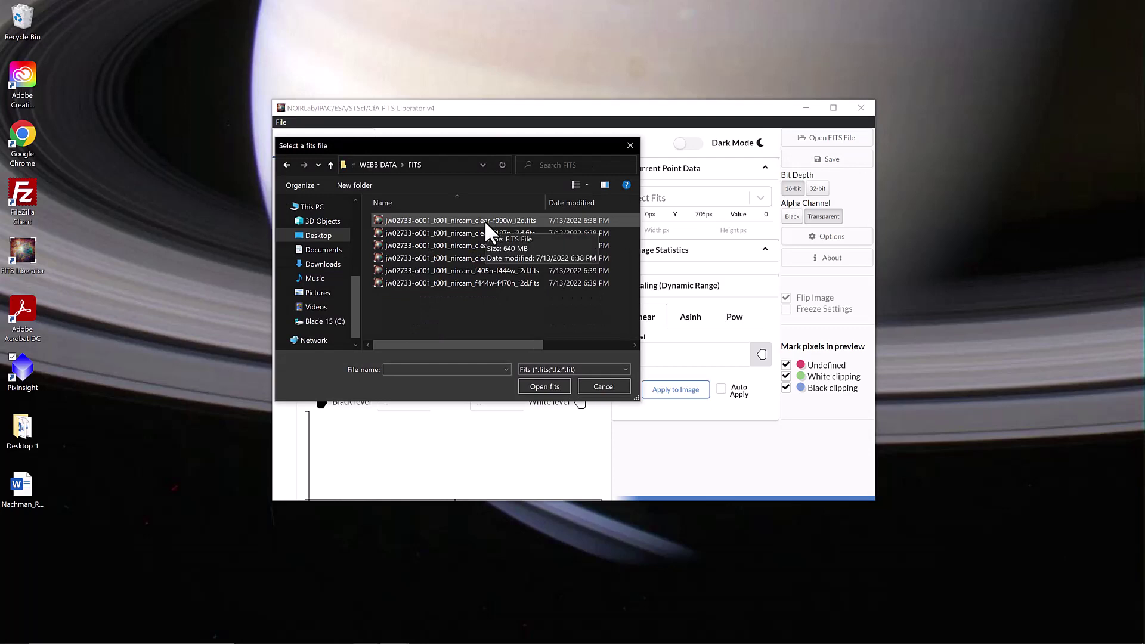
double_click(484, 220)
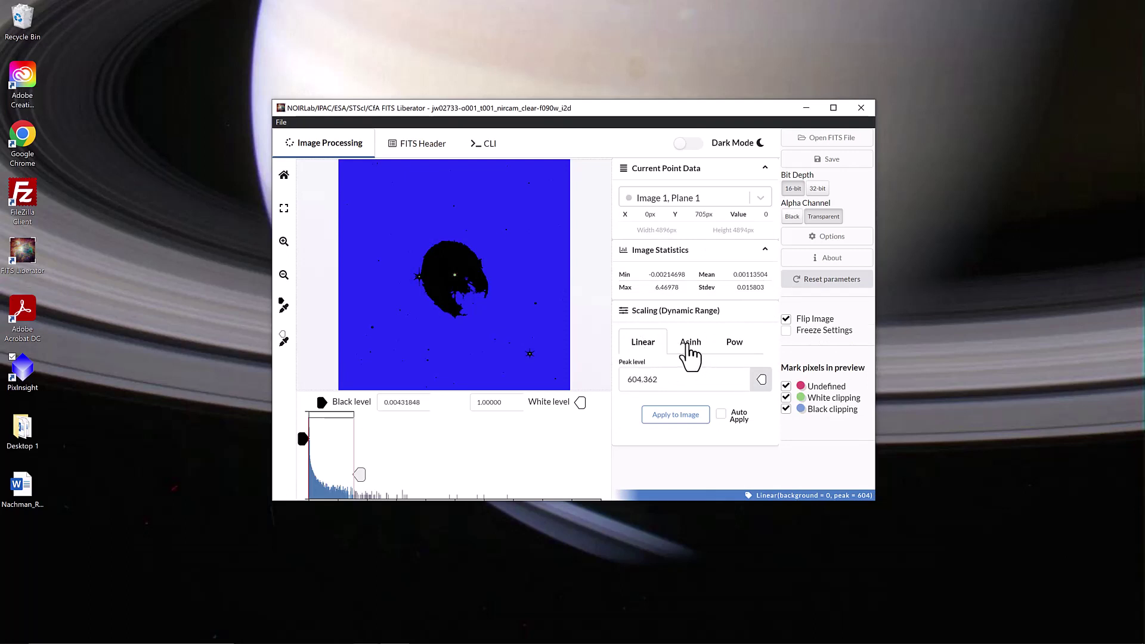
left_click(691, 352)
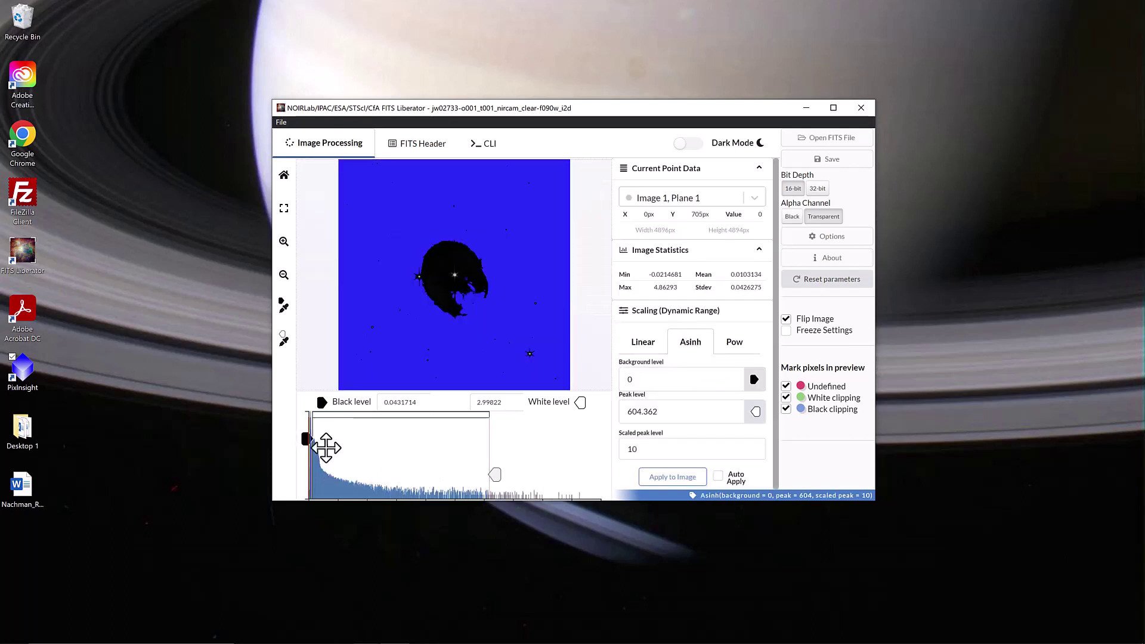
Set the black level to -0.0214681 and the white level to about 4.58, and save the image as jw02733-o001_t001_nircam_clear-f090w_i2d.tif.
left_click_drag(307, 440, 301, 441)
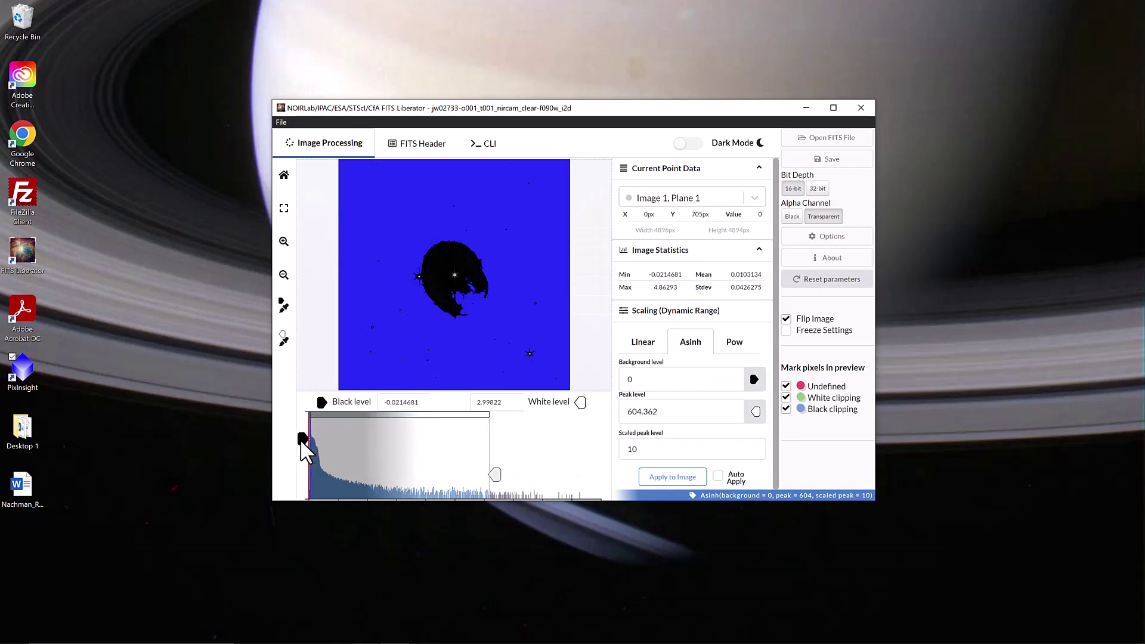
left_click_drag(496, 475, 591, 475)
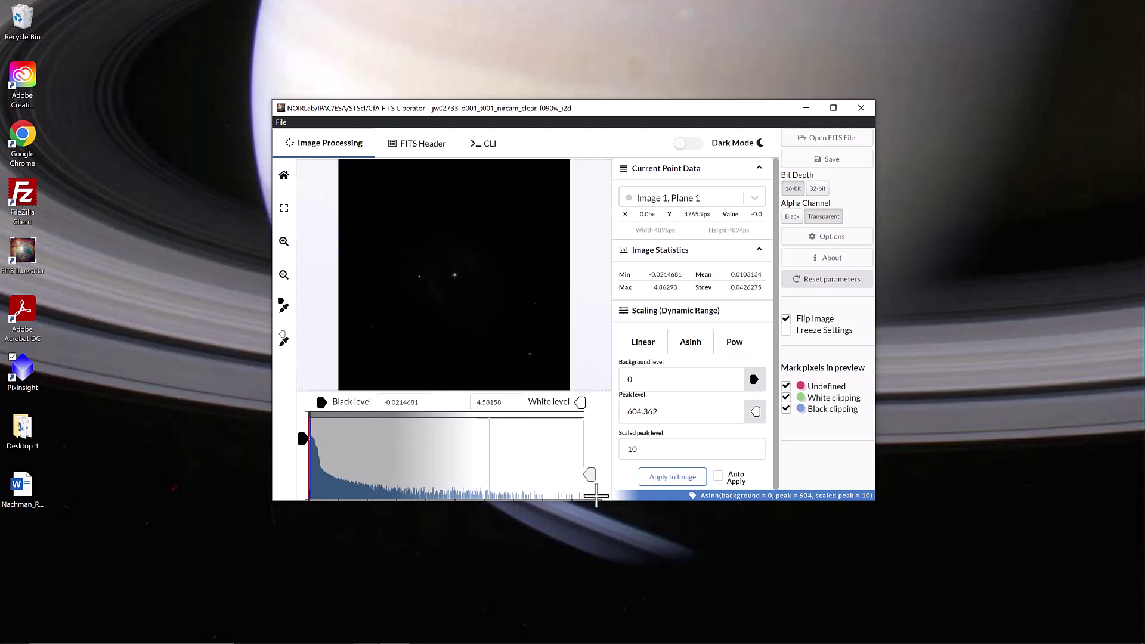
left_click(838, 160)
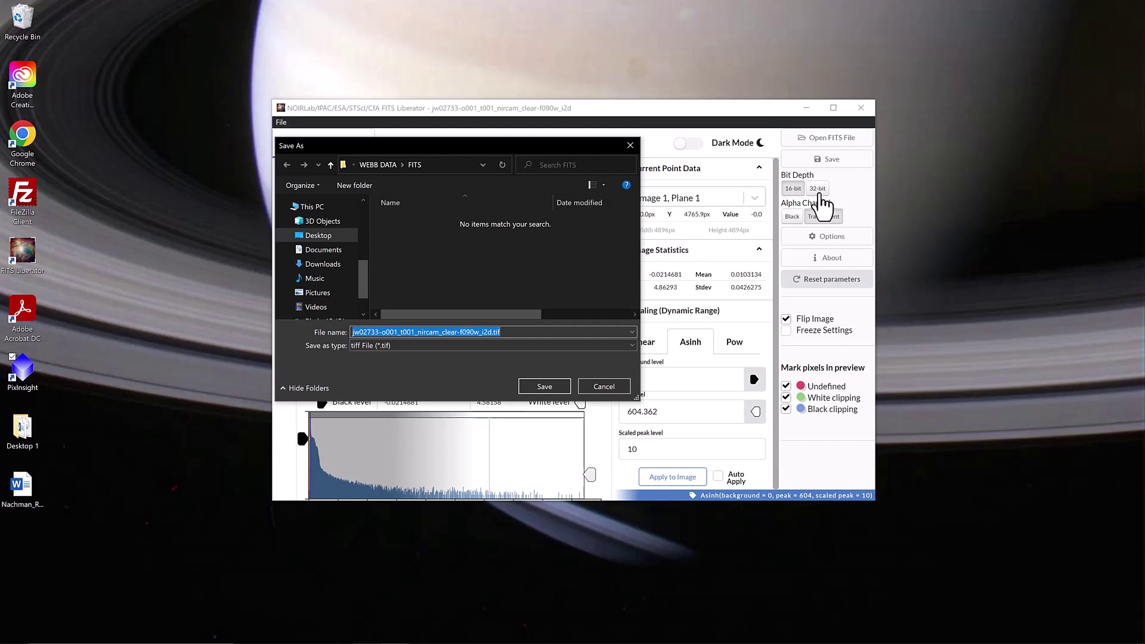
left_click(541, 387)
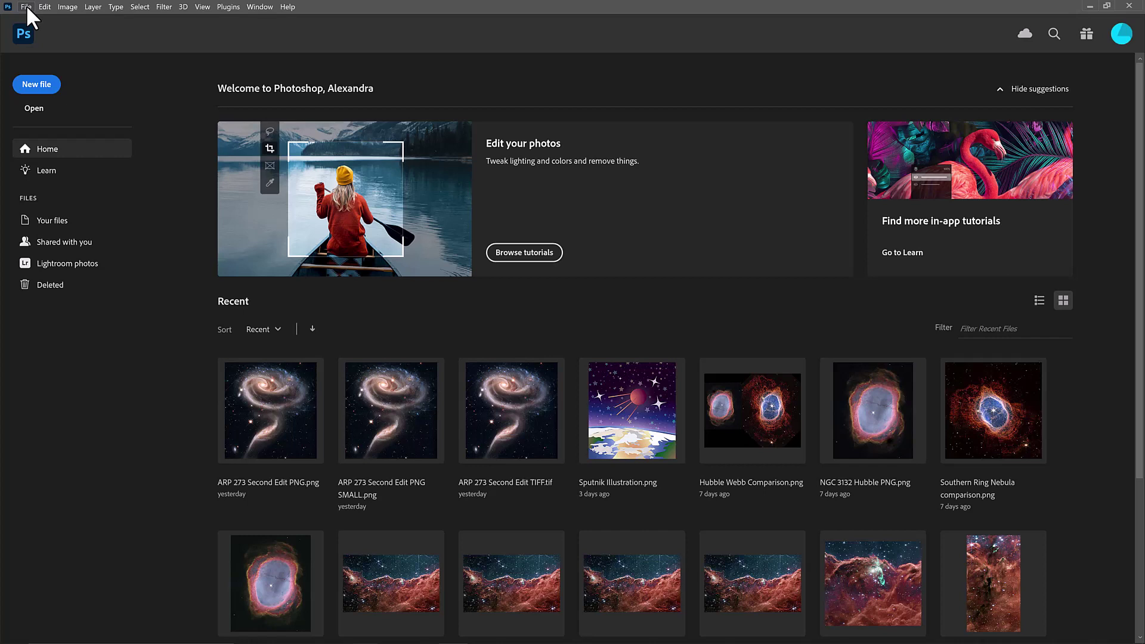
In Photoshop, load the six NIRCam i2d TIFF files from the TIFF folder into one layer stack without automatic alignment.
left_click(27, 7)
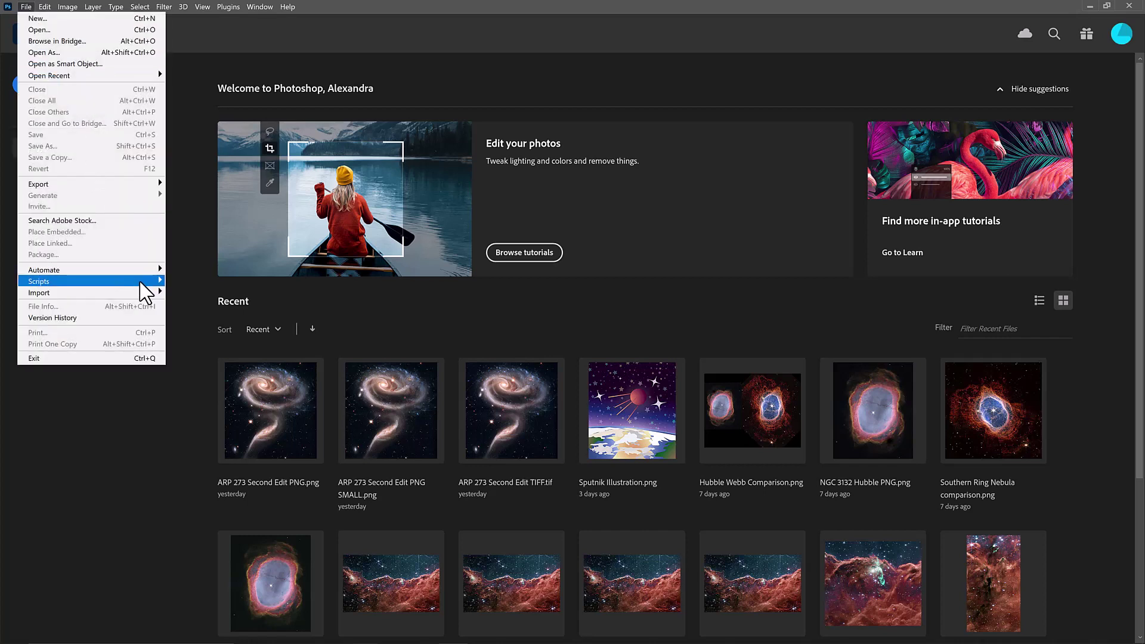
mouse_move(140, 282)
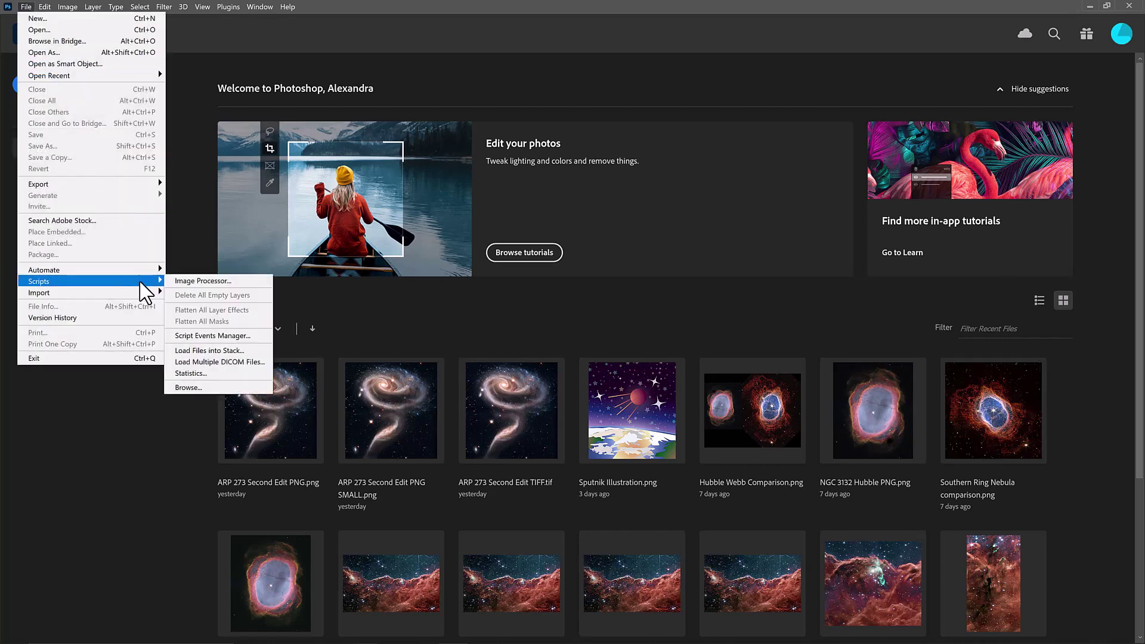
left_click(222, 351)
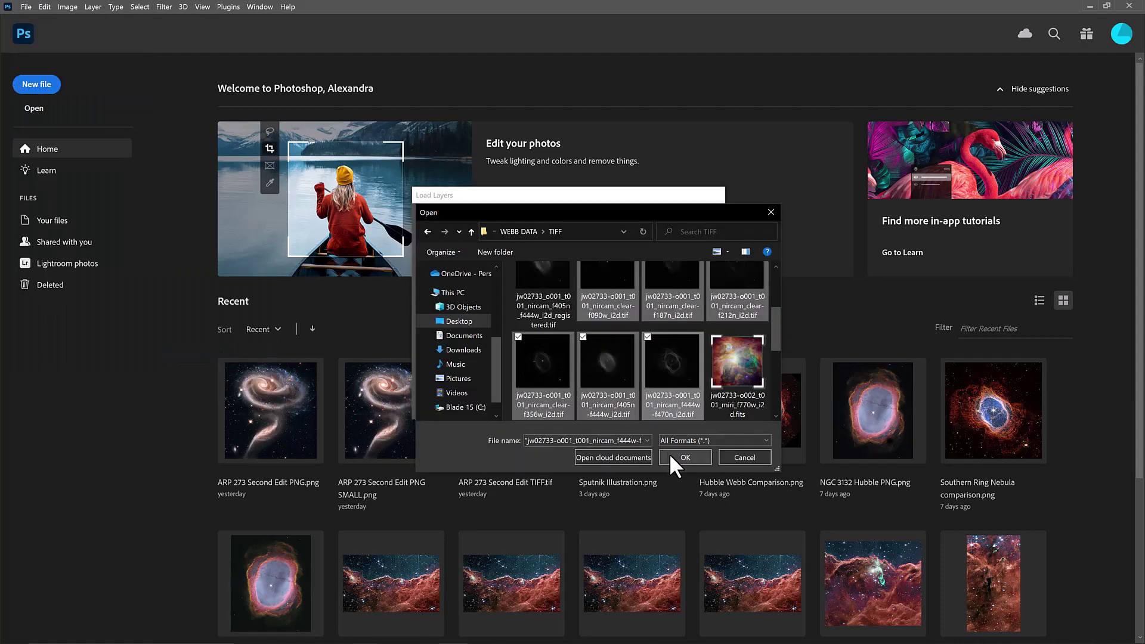
left_click(670, 458)
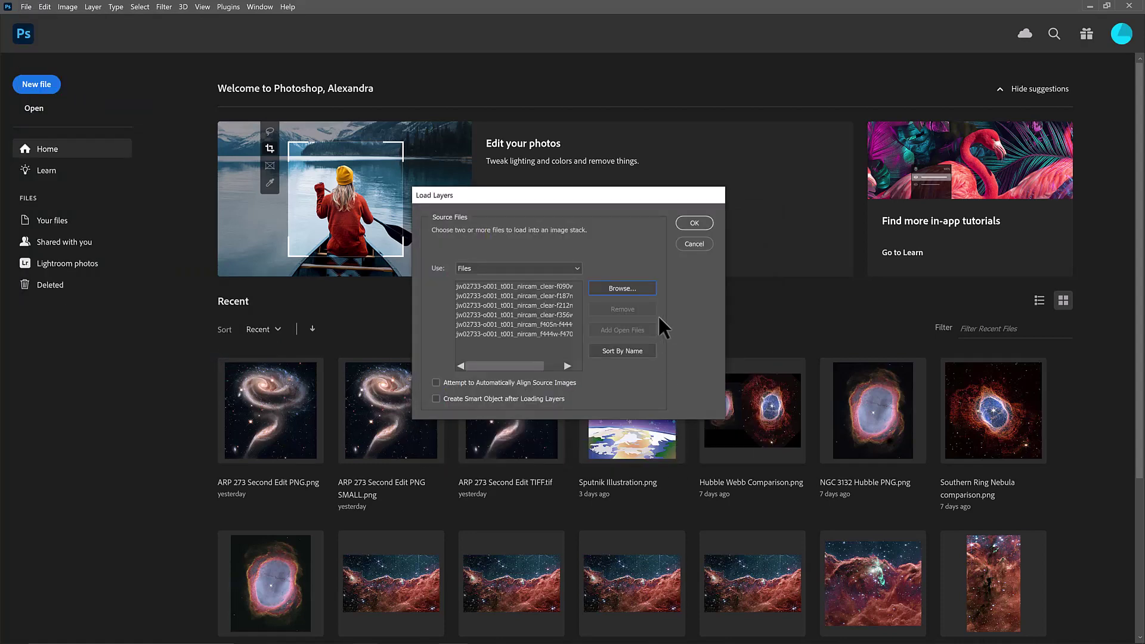
left_click(692, 223)
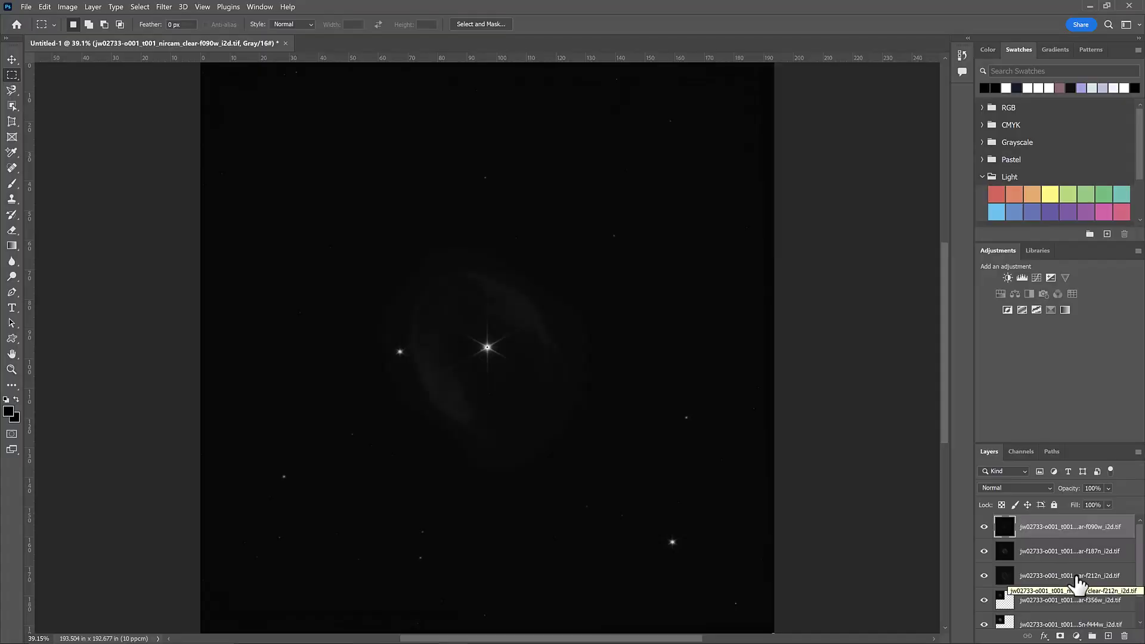
Hide the f090w, f187n and f212n layers to examine the image layers beneath them.
scroll(1077, 583, "down", 1)
scroll(1078, 583, "up", 1)
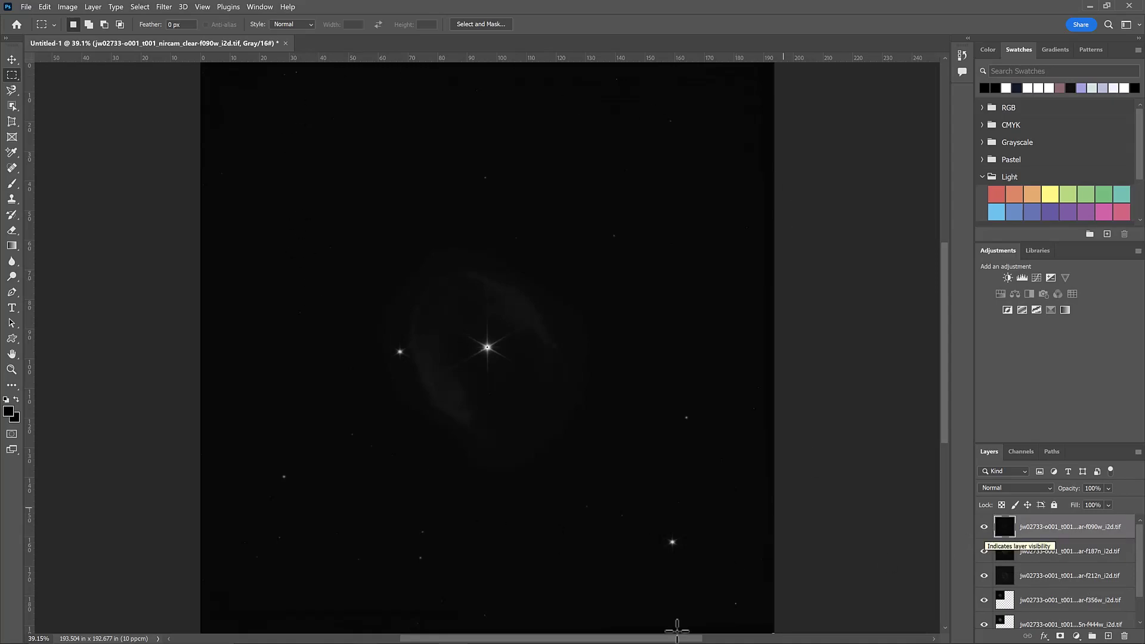
left_click_drag(984, 527, 985, 576)
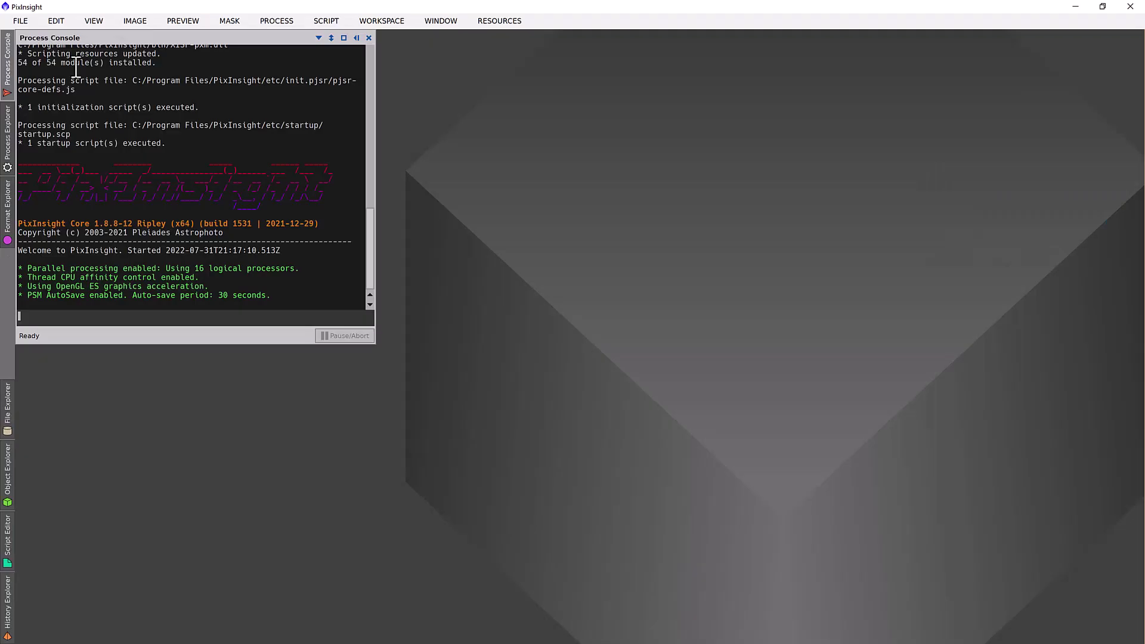
In PixInsight, open the six NIRCam i2d filter images and bring up the StarAlignment process.
left_click(20, 21)
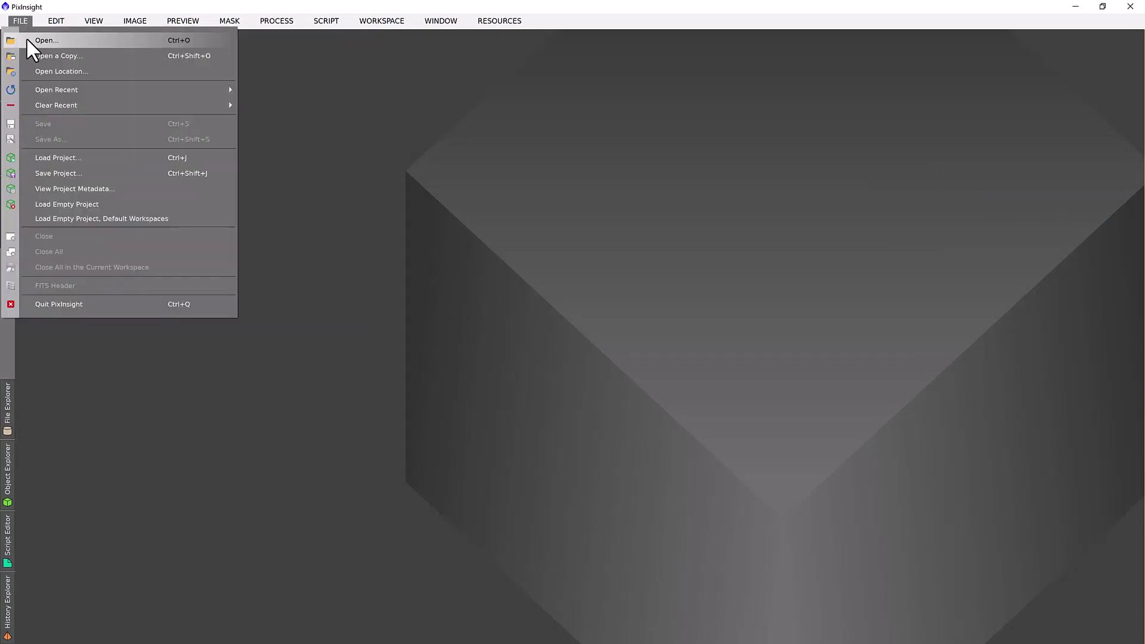
left_click(26, 40)
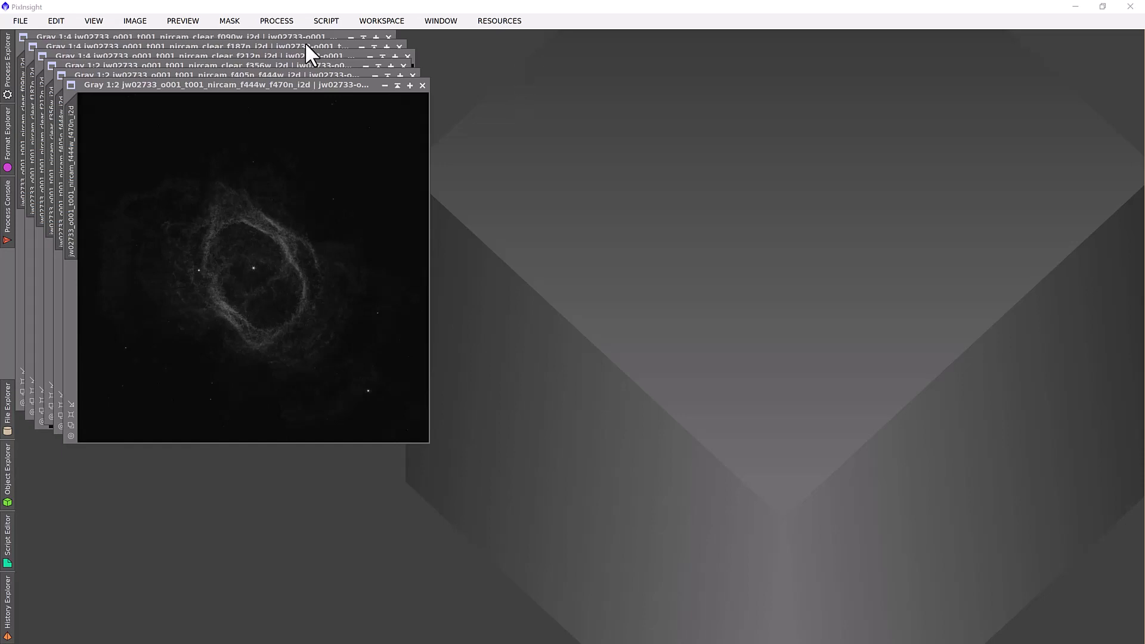
left_click(285, 20)
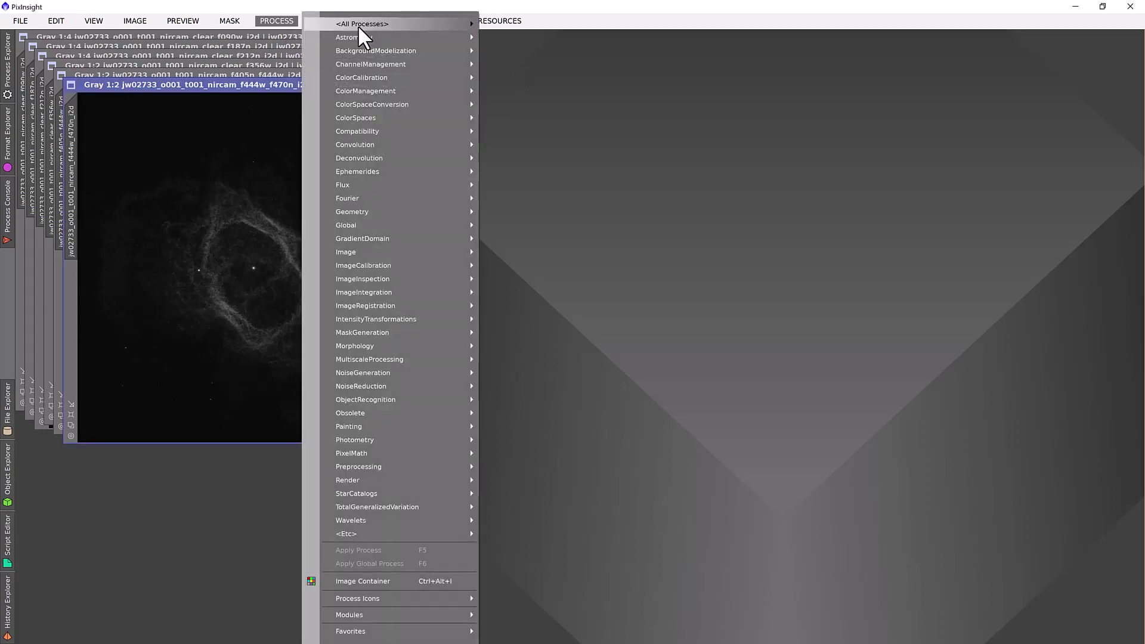
mouse_move(357, 25)
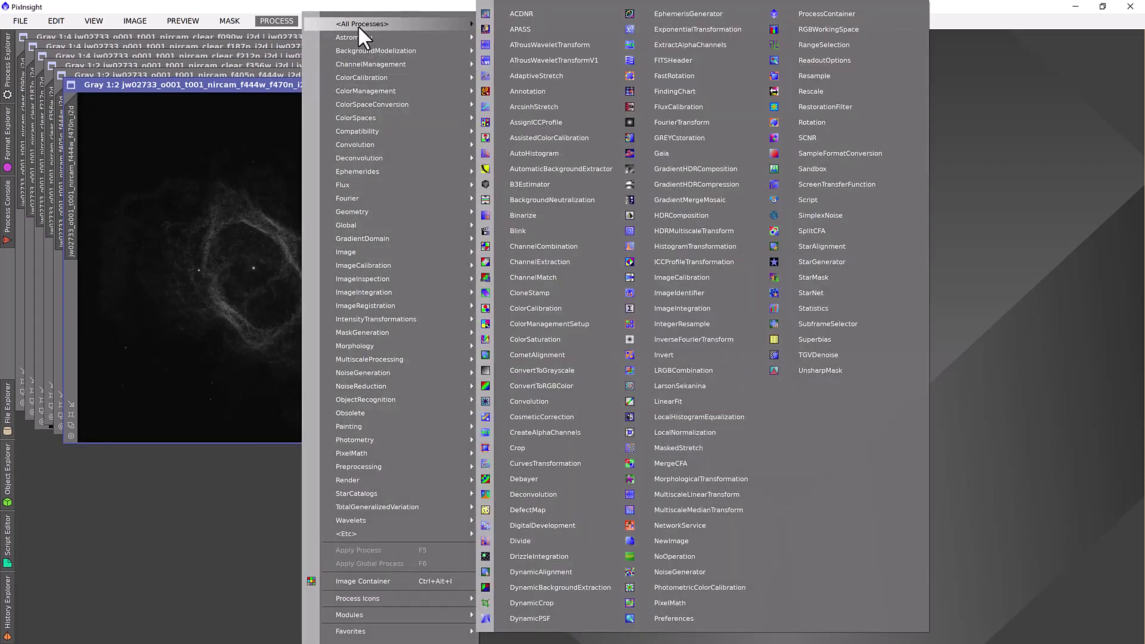
left_click(836, 243)
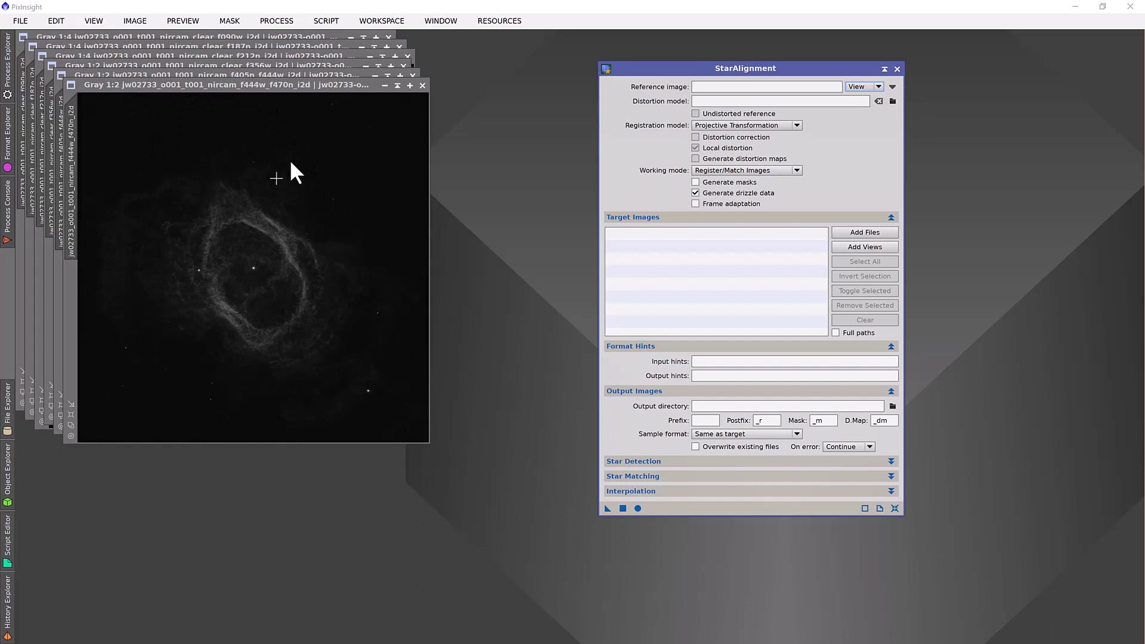
Set the jw02733_o001_t001_nircam_f444w_f470n_i2d view as the StarAlignment reference image.
left_click(892, 87)
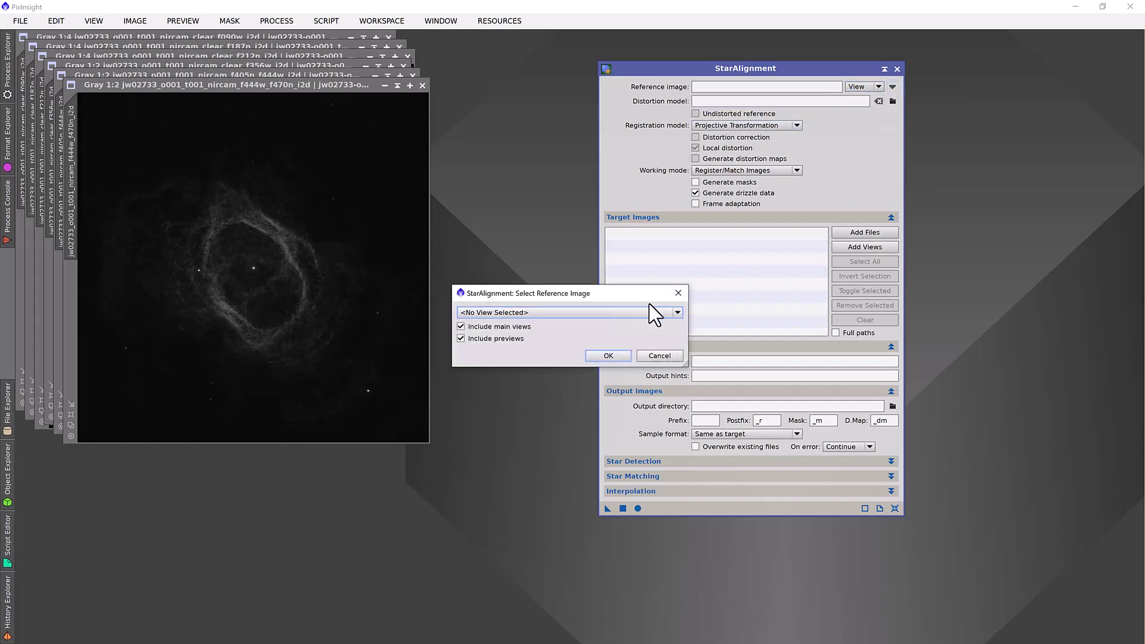
left_click(543, 313)
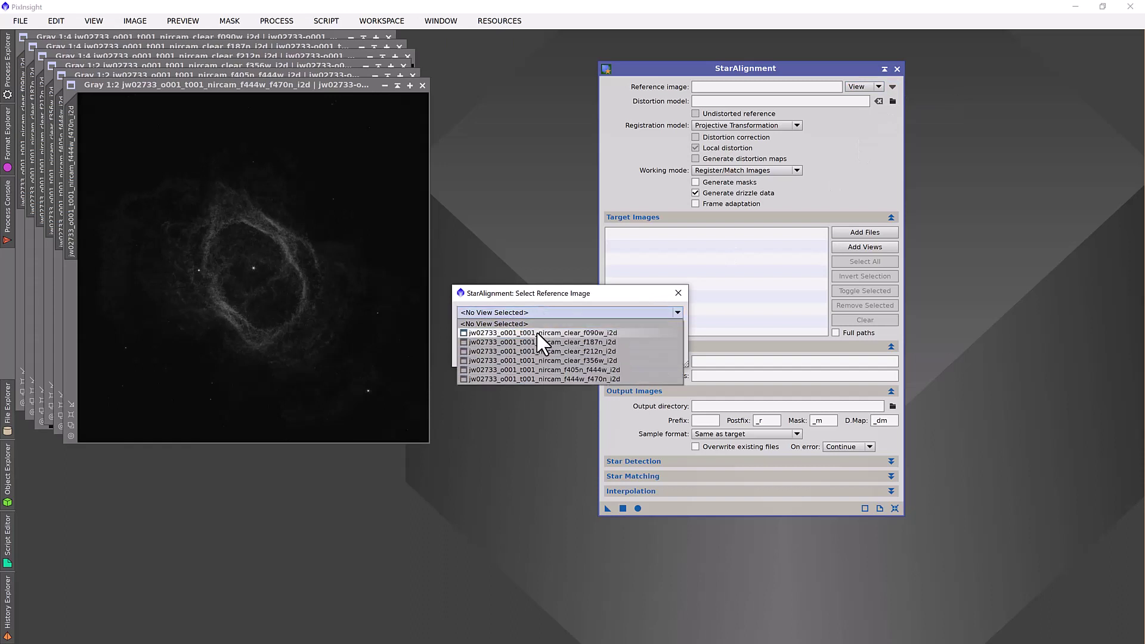
left_click(542, 377)
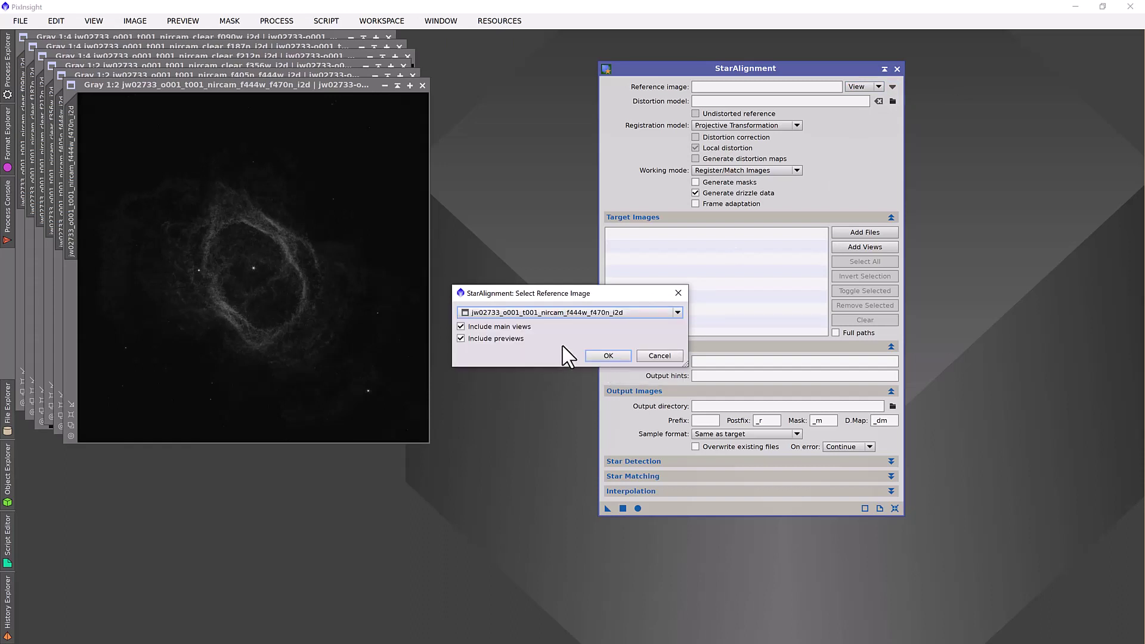
left_click(608, 356)
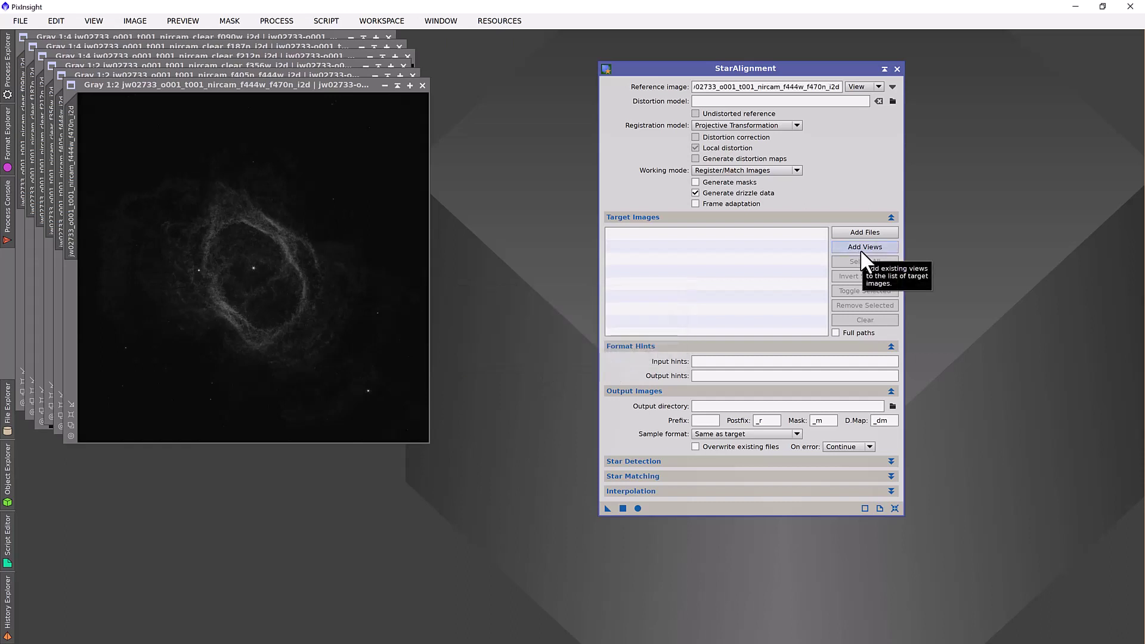
Add the f090w, f187n, f212n, f356w and f405n_f444w views as targets and run the star alignment.
left_click(881, 248)
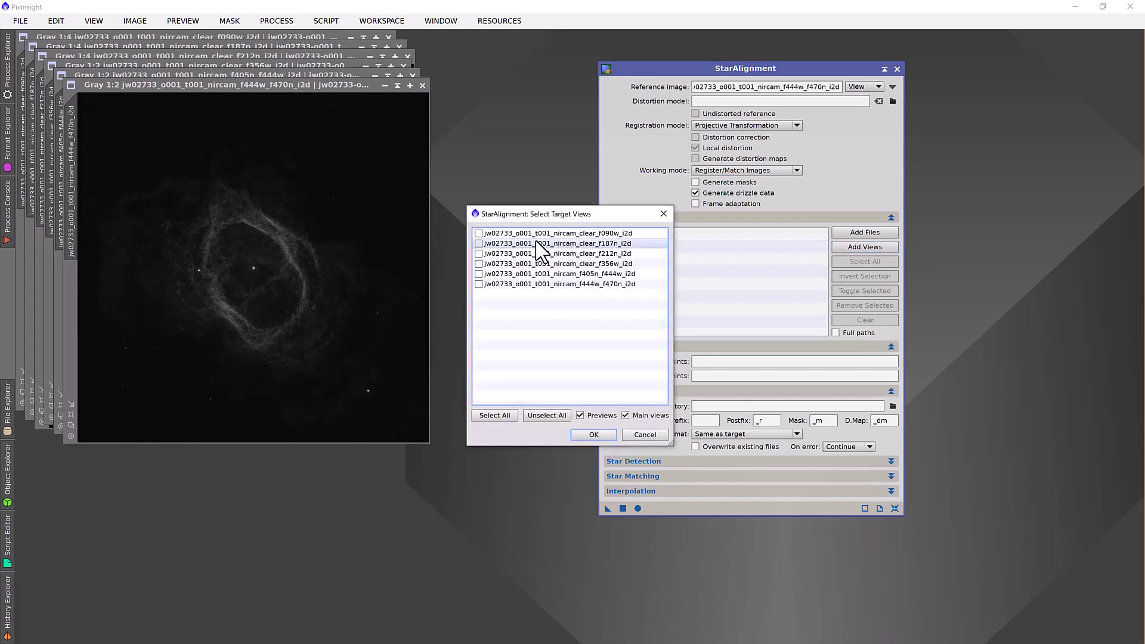
left_click(504, 411)
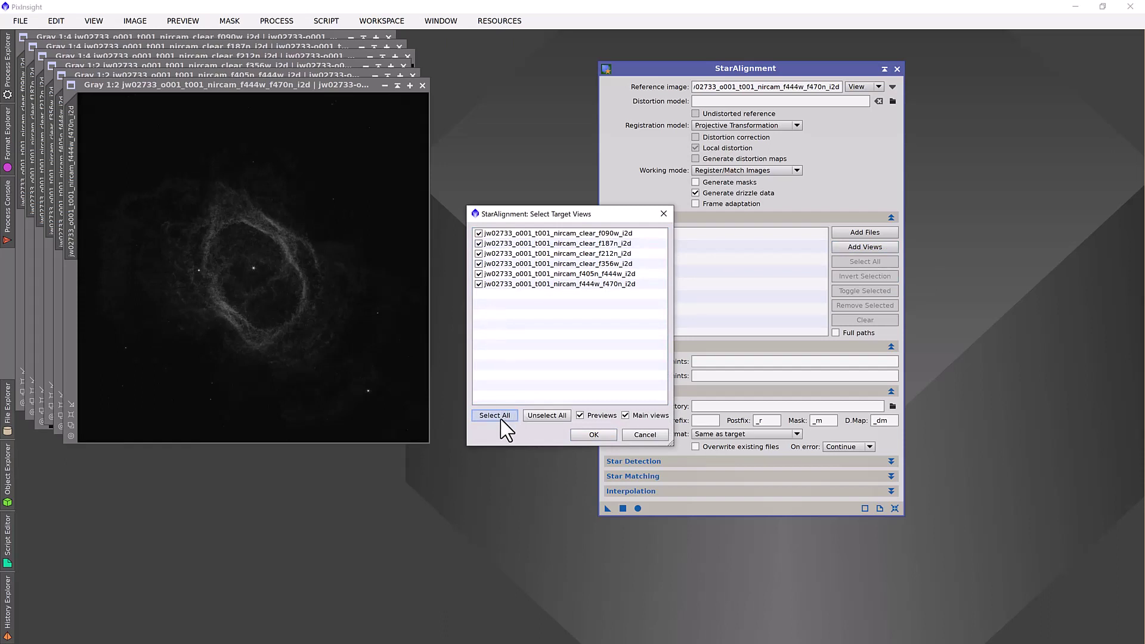
left_click(478, 285)
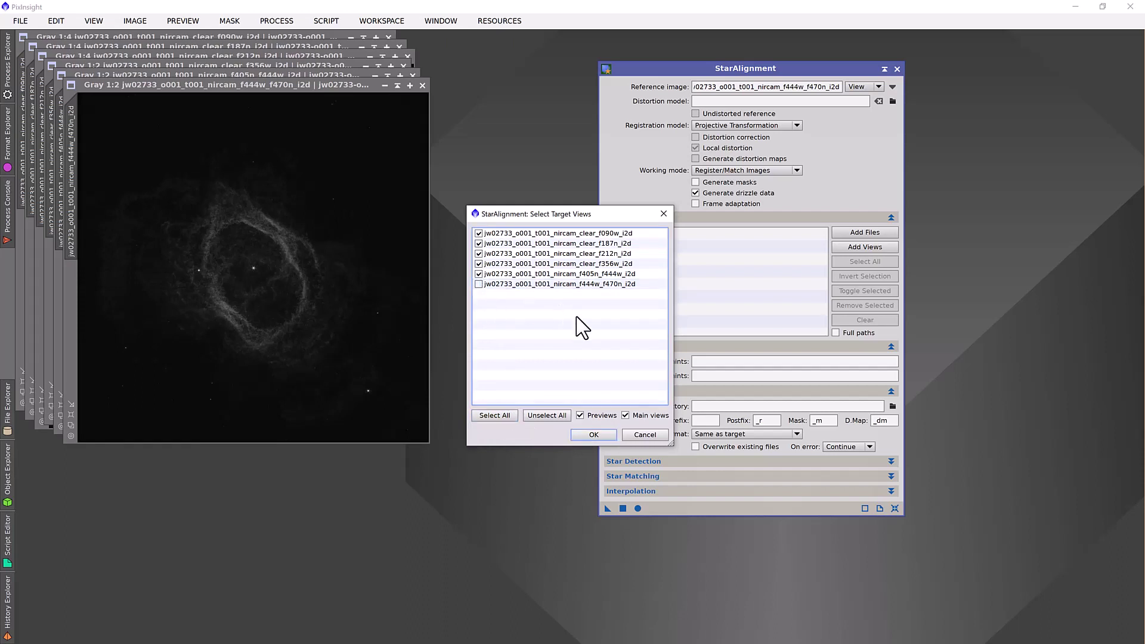
left_click(594, 434)
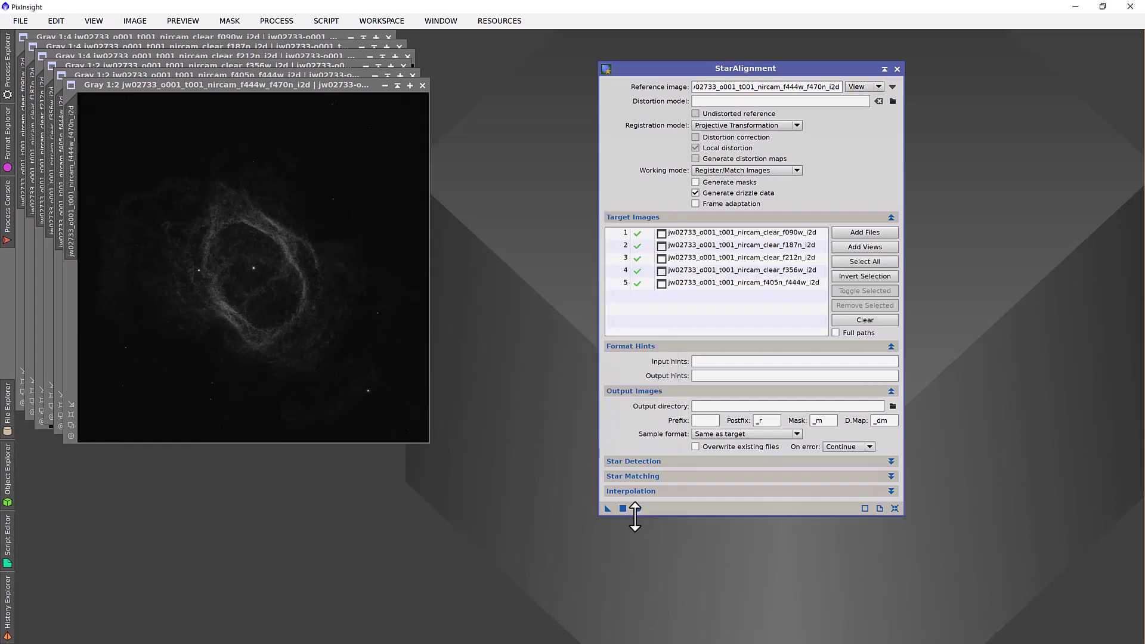
left_click(638, 509)
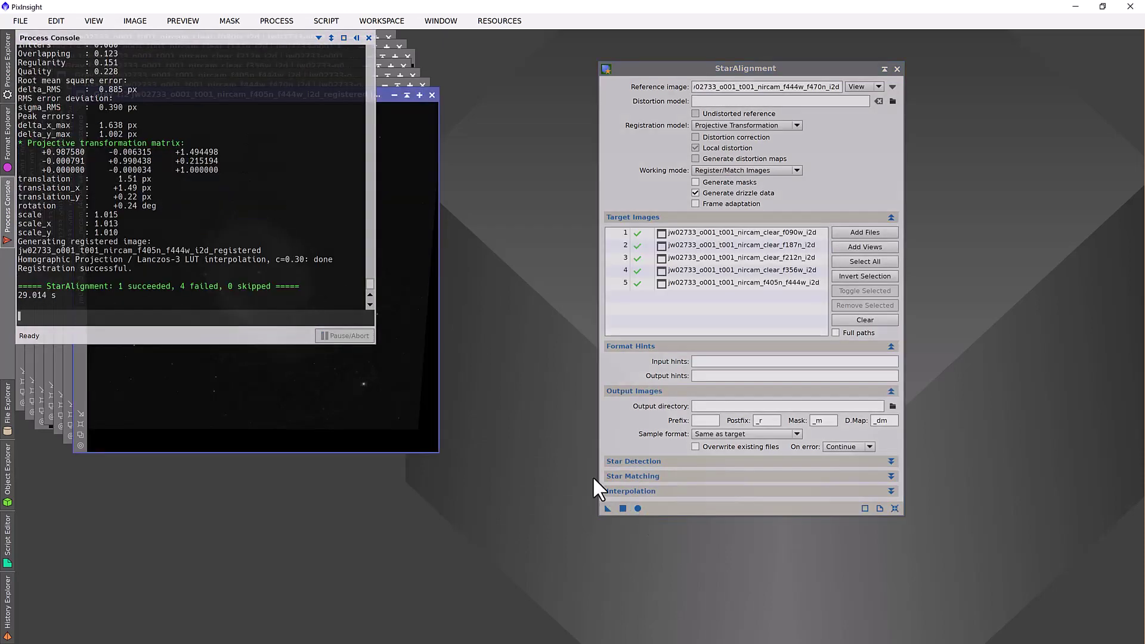
left_click(369, 39)
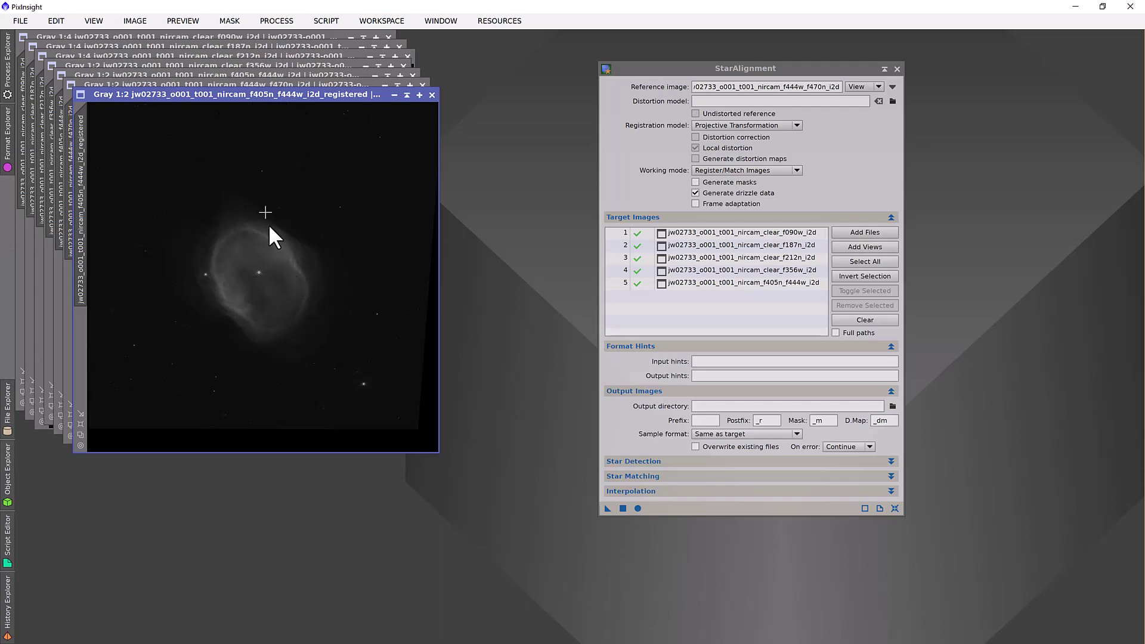
Change the StarAlignment reference image to jw02733_o001_t001_nircam_f405n_f444w_i2d_registered.
left_click(892, 87)
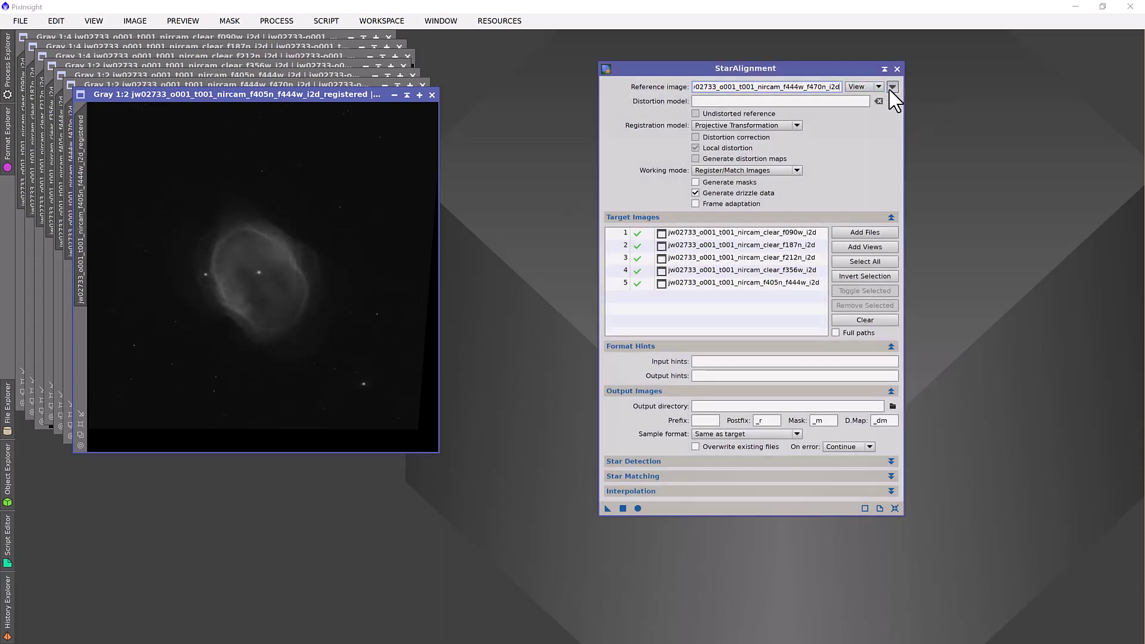
left_click(620, 314)
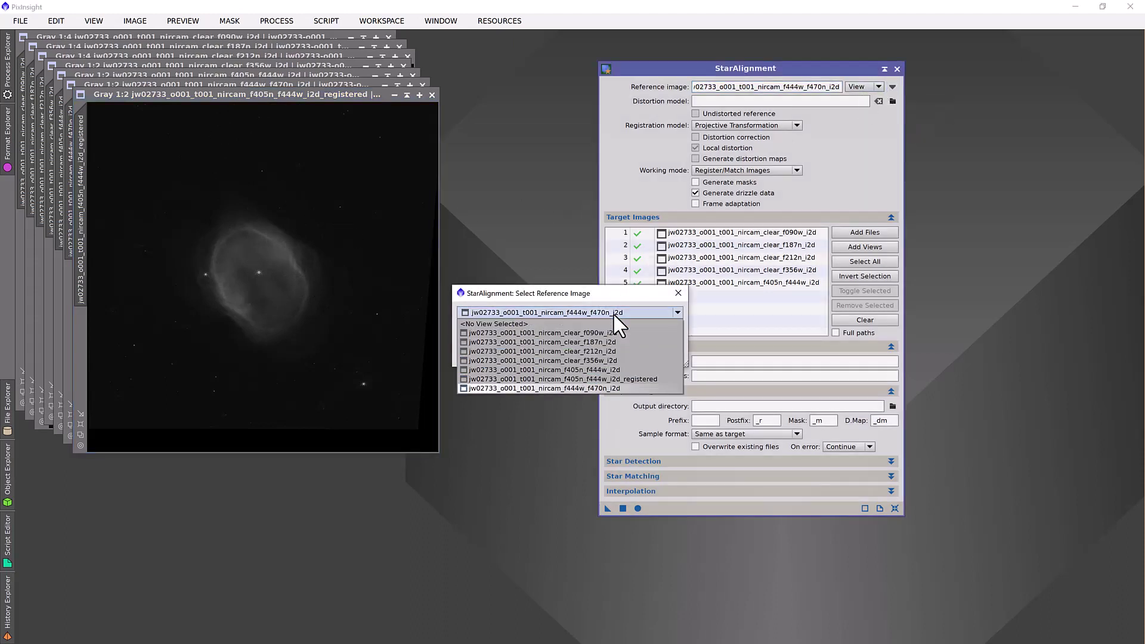
left_click(633, 380)
left_click(614, 356)
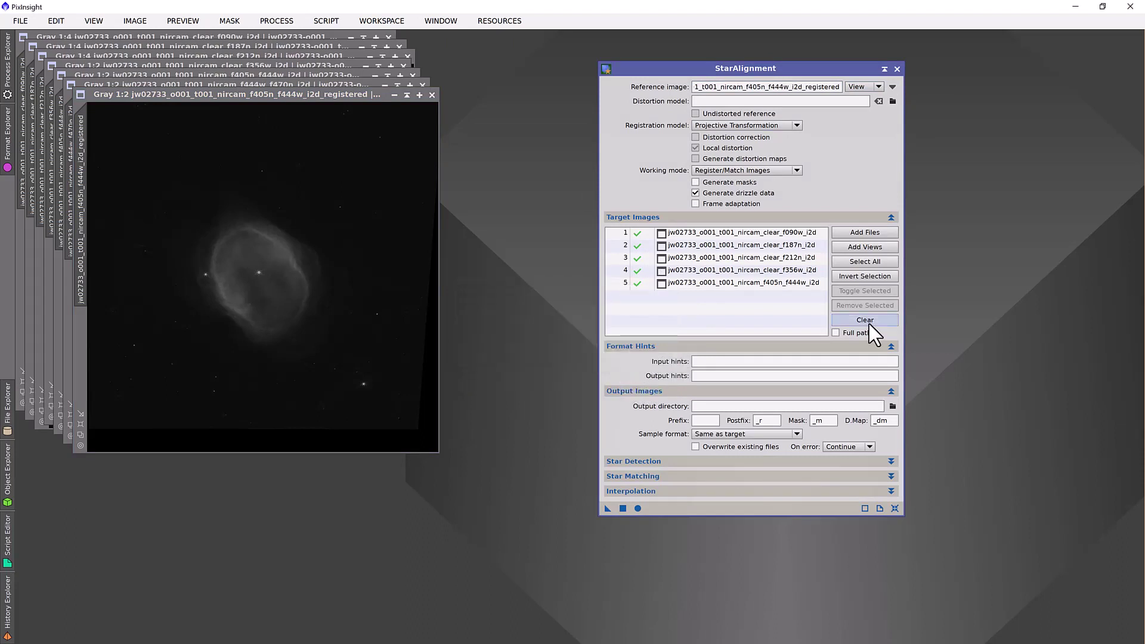
Replace the target list with the f090w, f187n, f212n, f356w and registered f405n_f444w views, and run the alignment again.
left_click(868, 323)
left_click(868, 250)
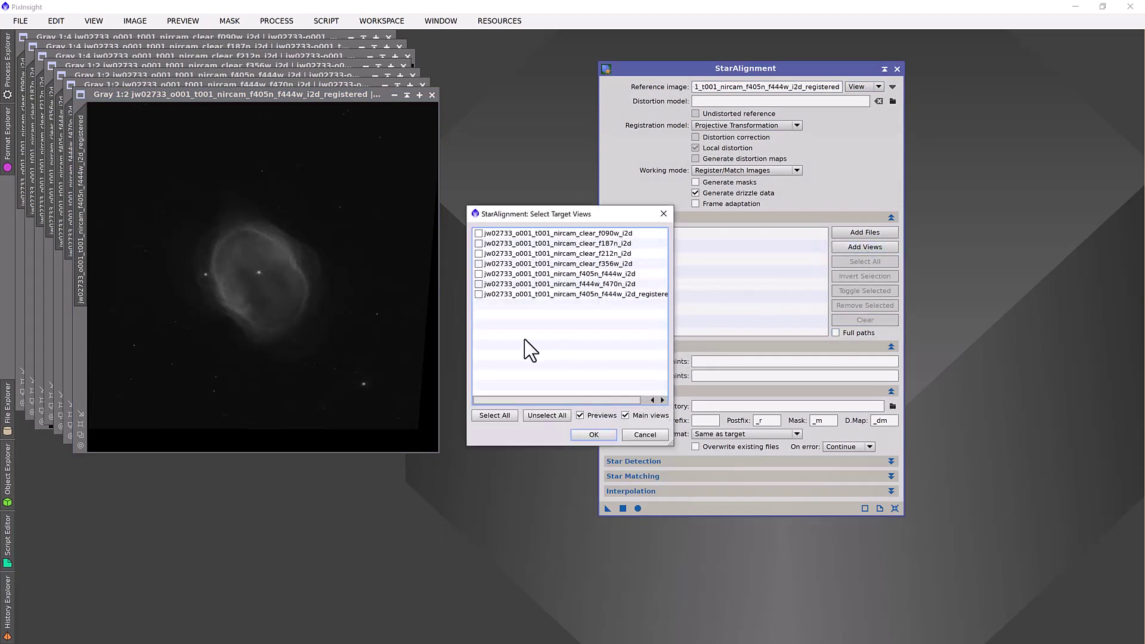
left_click(494, 416)
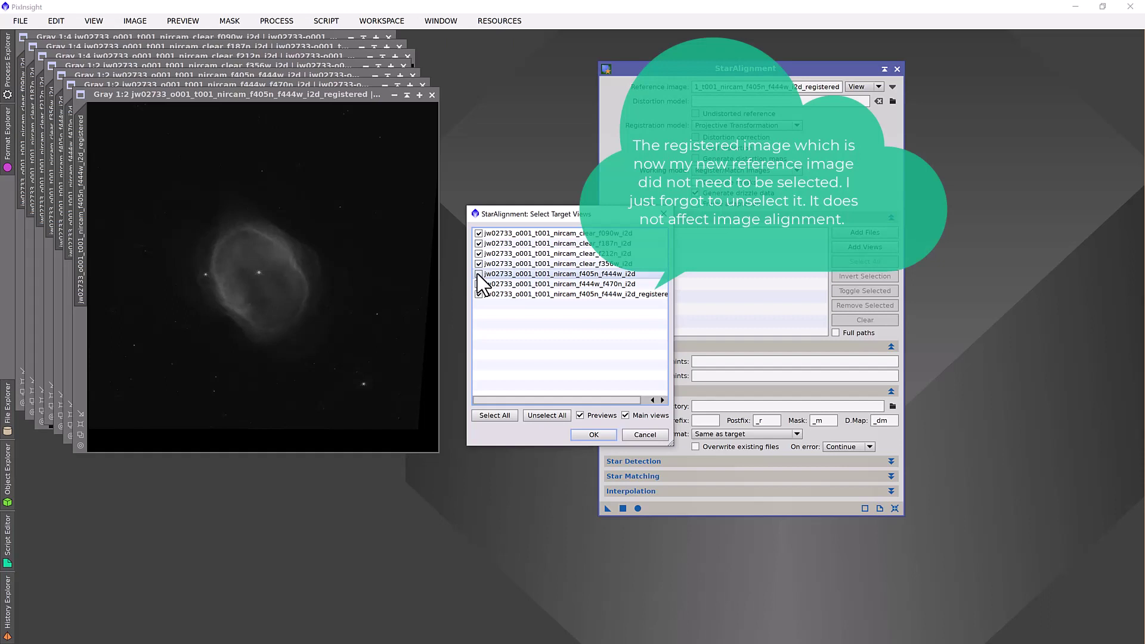
left_click(478, 263)
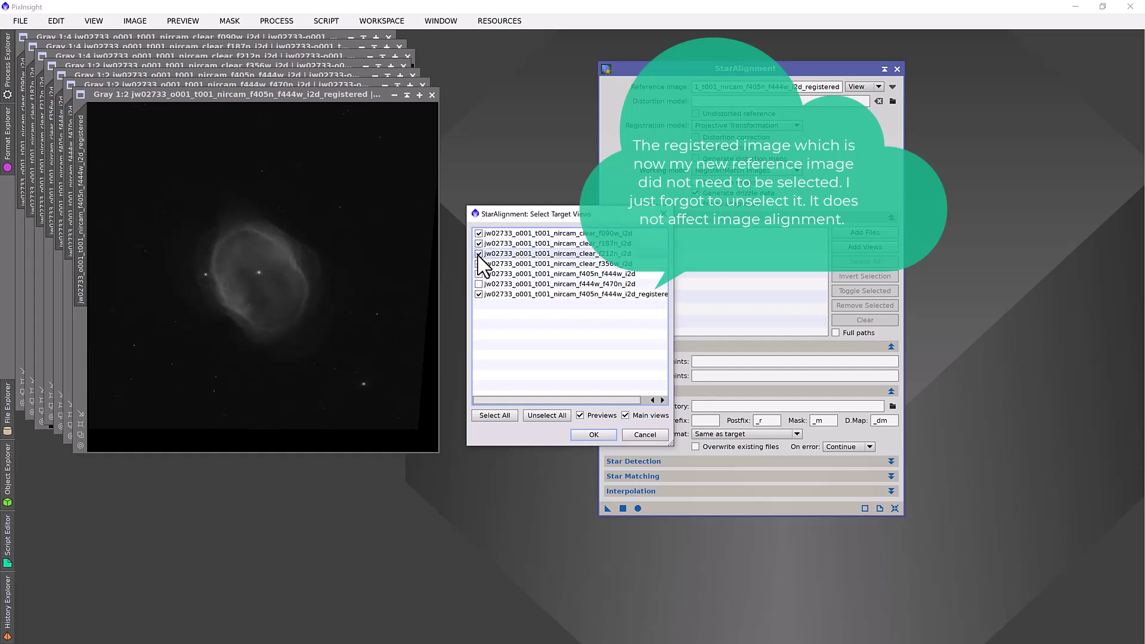
left_click(602, 436)
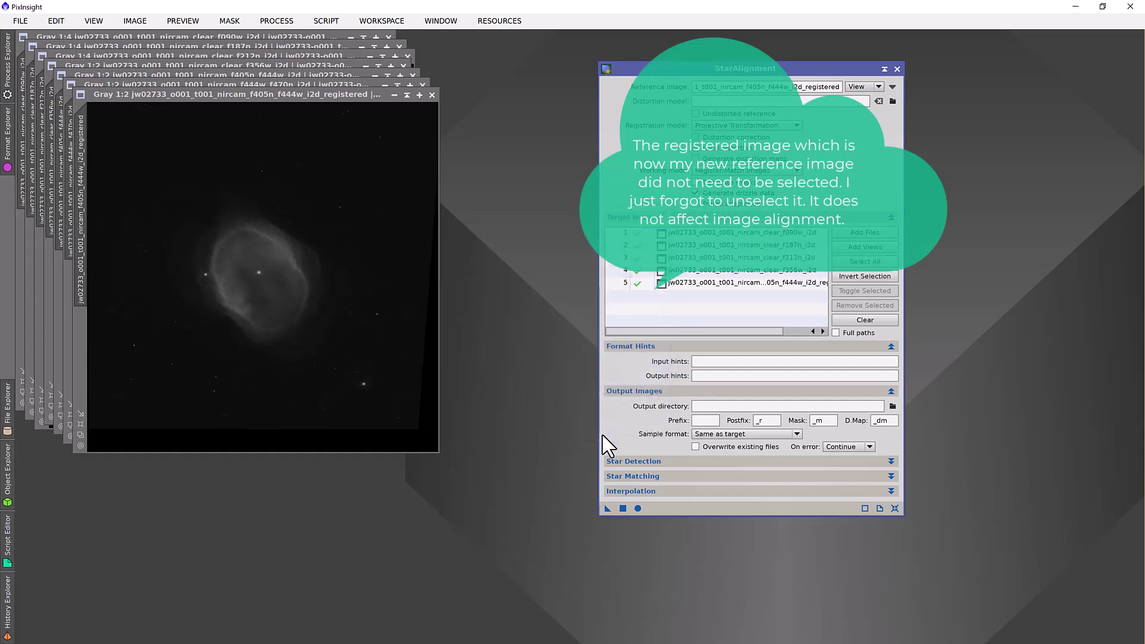
left_click(637, 508)
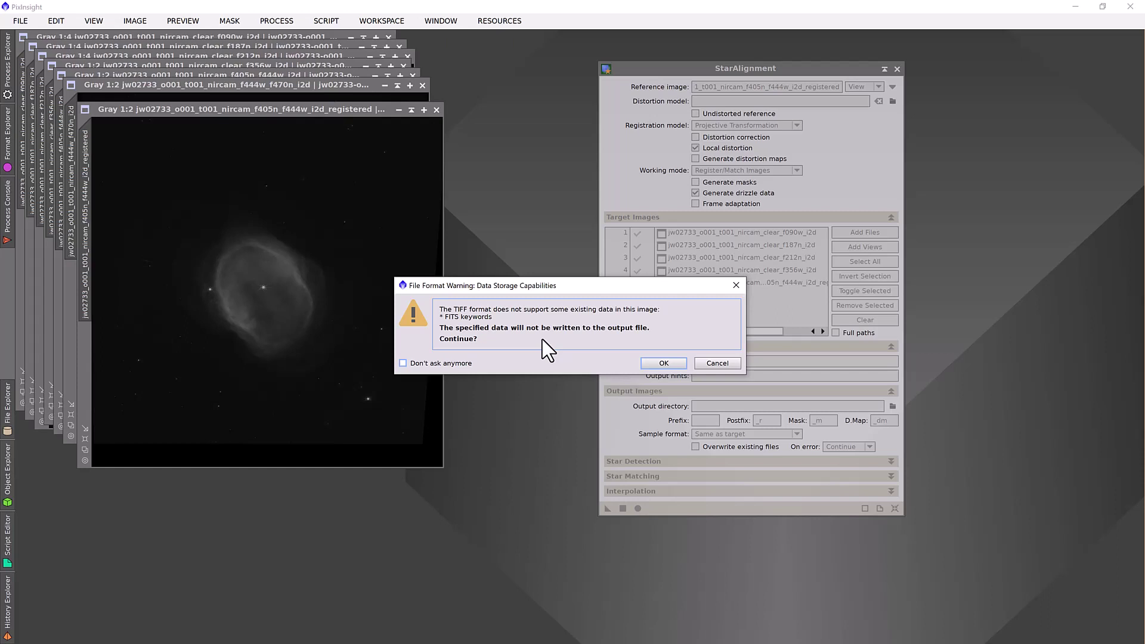
Save the registered f405n_f444w image as an uncompressed 16-bit unsigned integer TIFF, accepting the loss of FITS keywords.
left_click(663, 363)
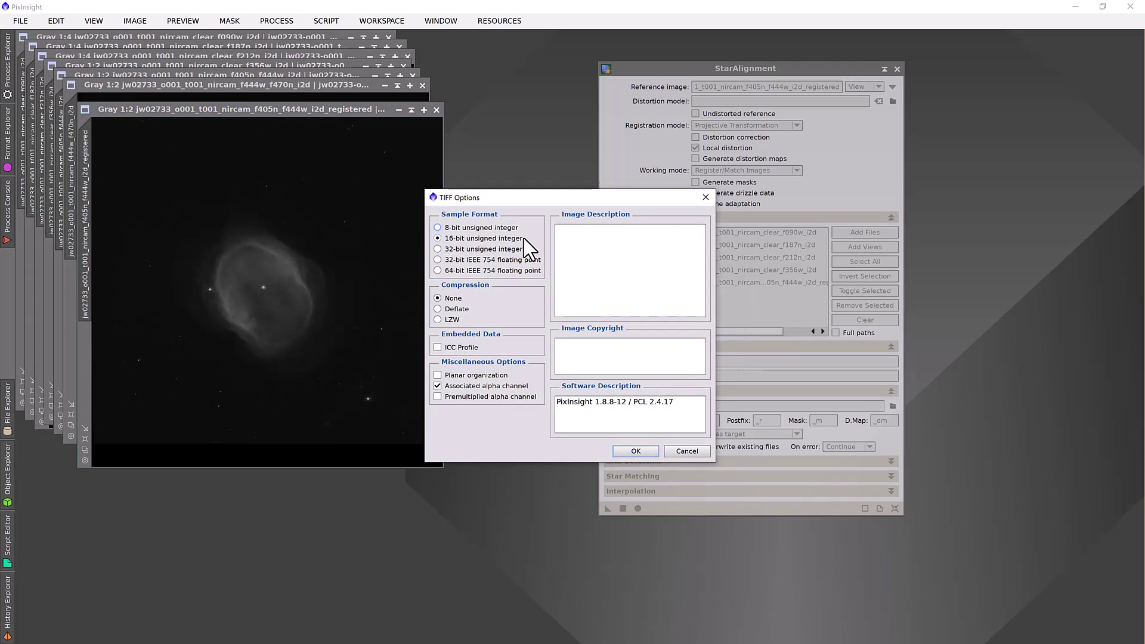
key("Return")
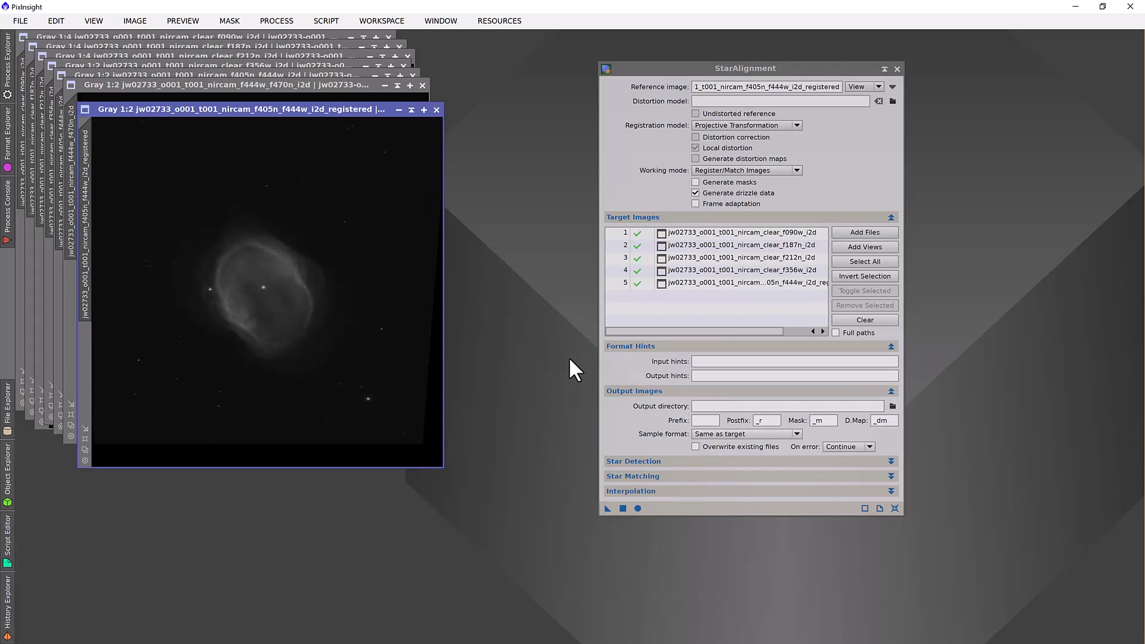
Switch to Photoshop and close the unaligned Untitled-1 layer stack without saving it.
left_click(1075, 6)
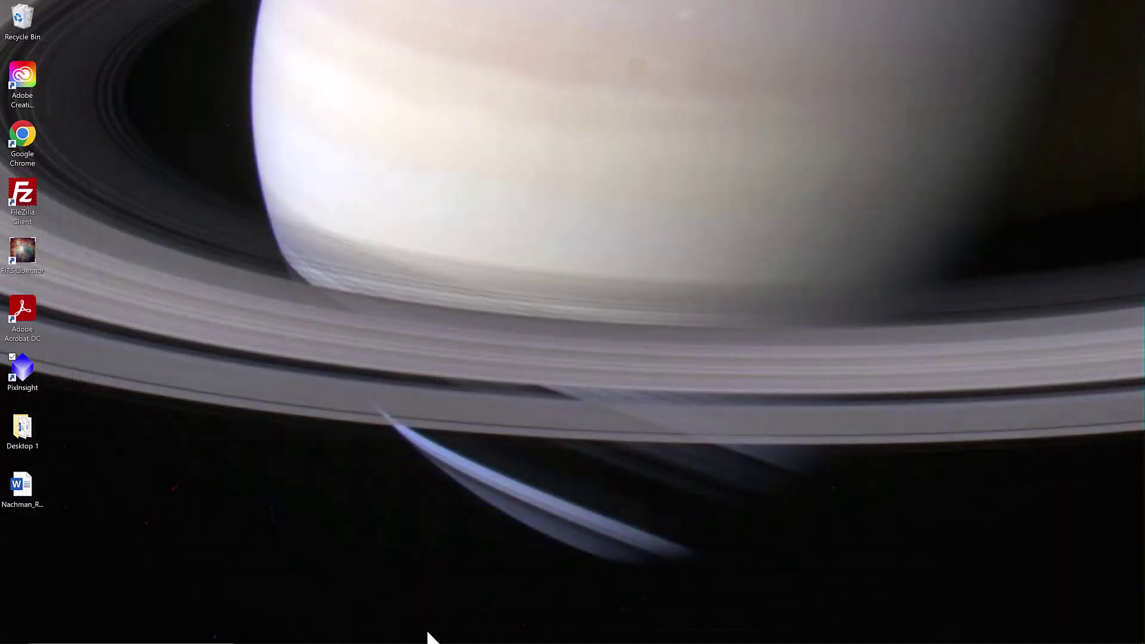
left_click(428, 633)
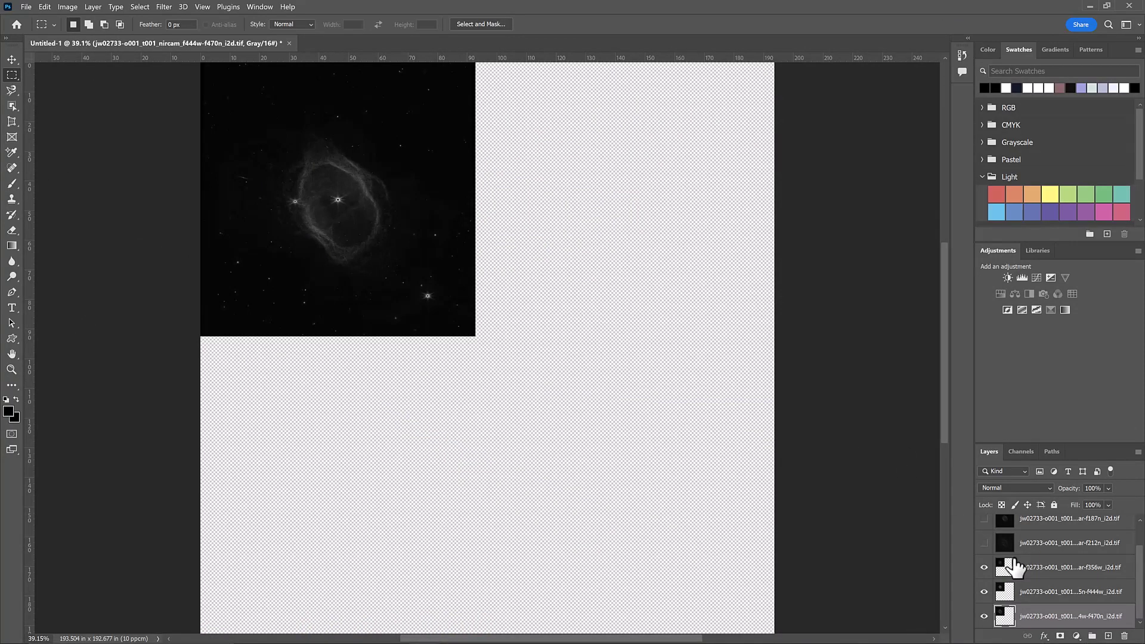
left_click(289, 43)
key("n")
Load the five registered TIFF files and the f444w-f470n_i2d TIFF from the TIFF folder into one layer stack.
left_click(27, 6)
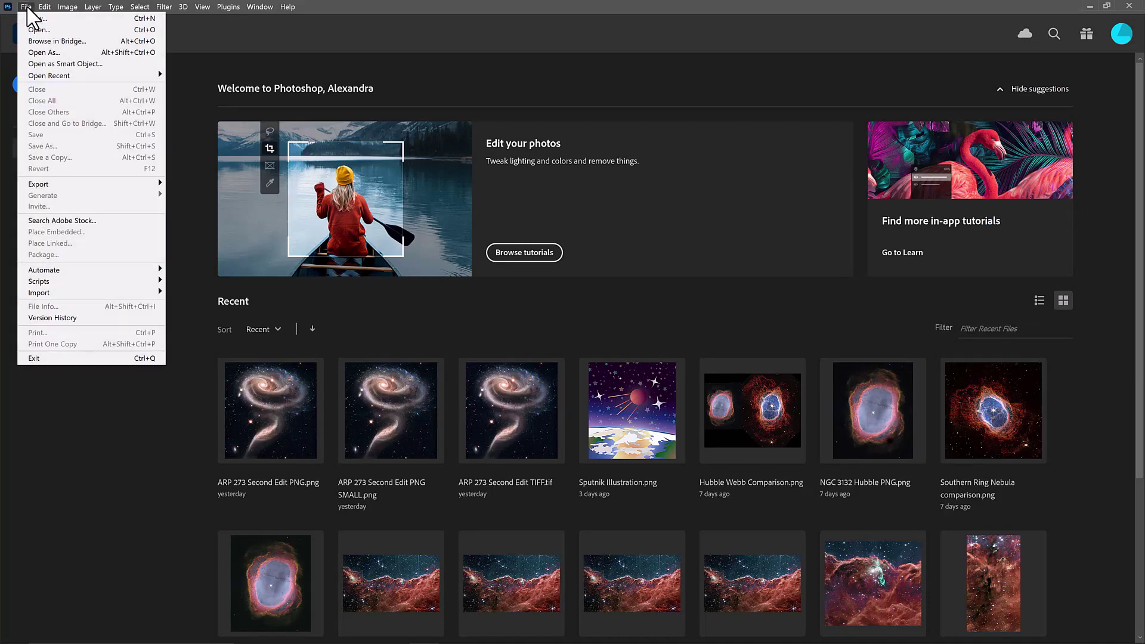
mouse_move(155, 283)
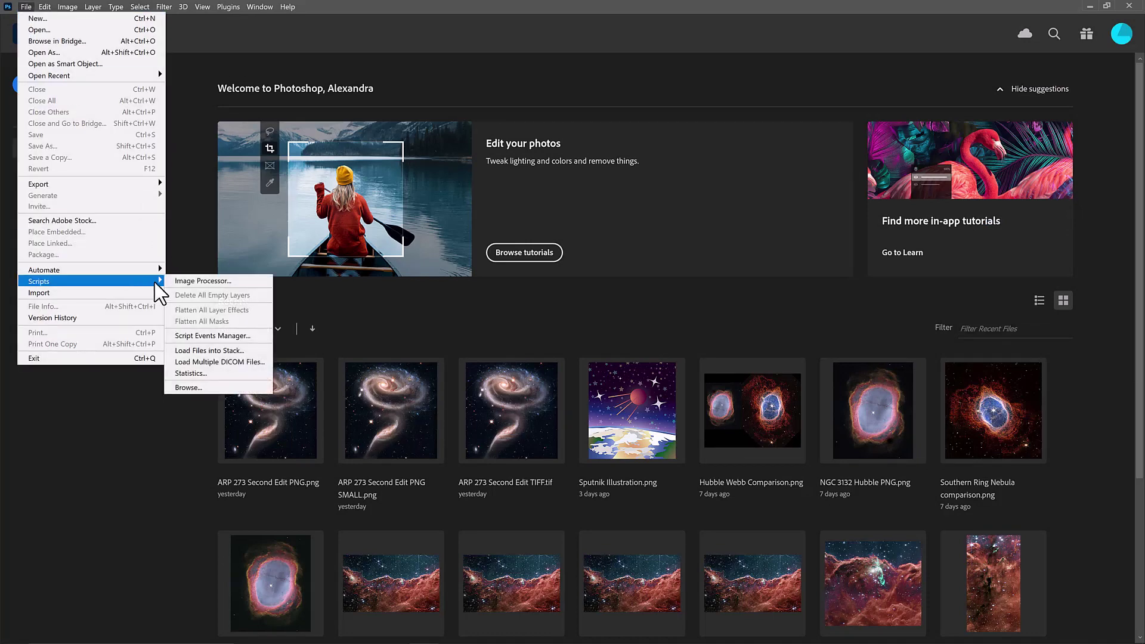
left_click(226, 350)
left_click(641, 288)
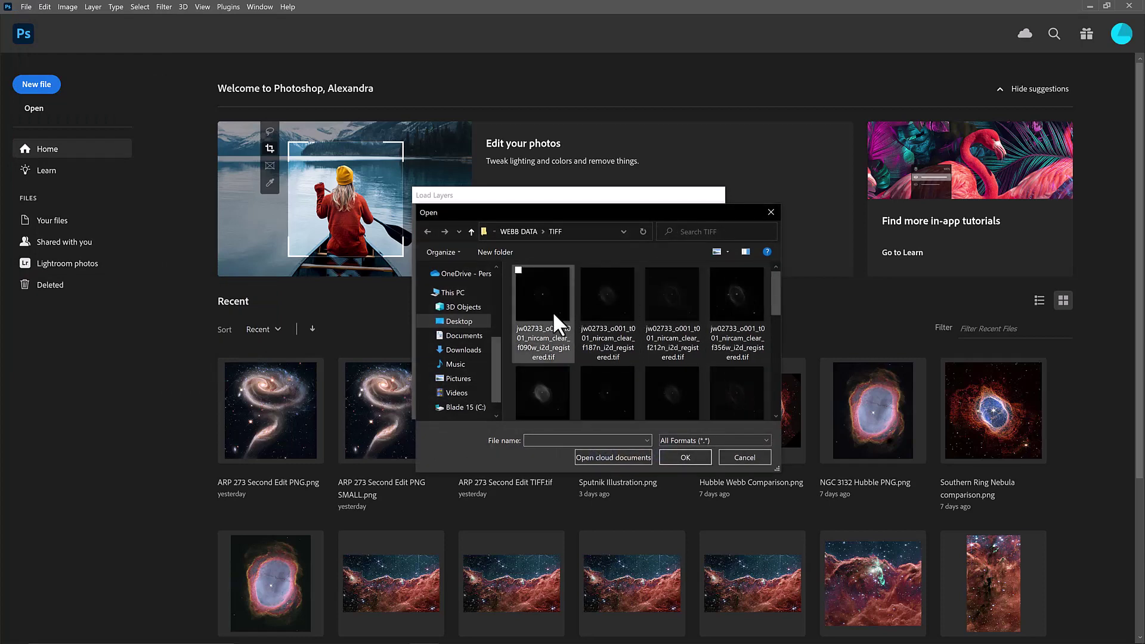
left_click(552, 311)
key("ctrl+a")
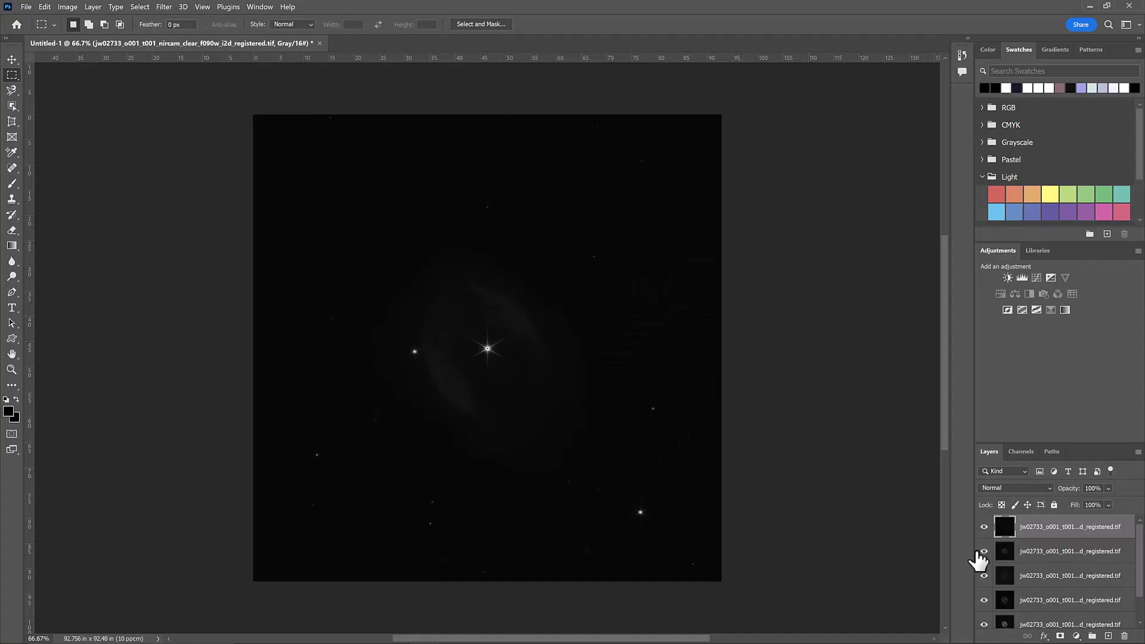
Hide the upper five layers one by one and show them again to check the alignment of the filter images.
left_click(984, 527)
left_click(983, 551)
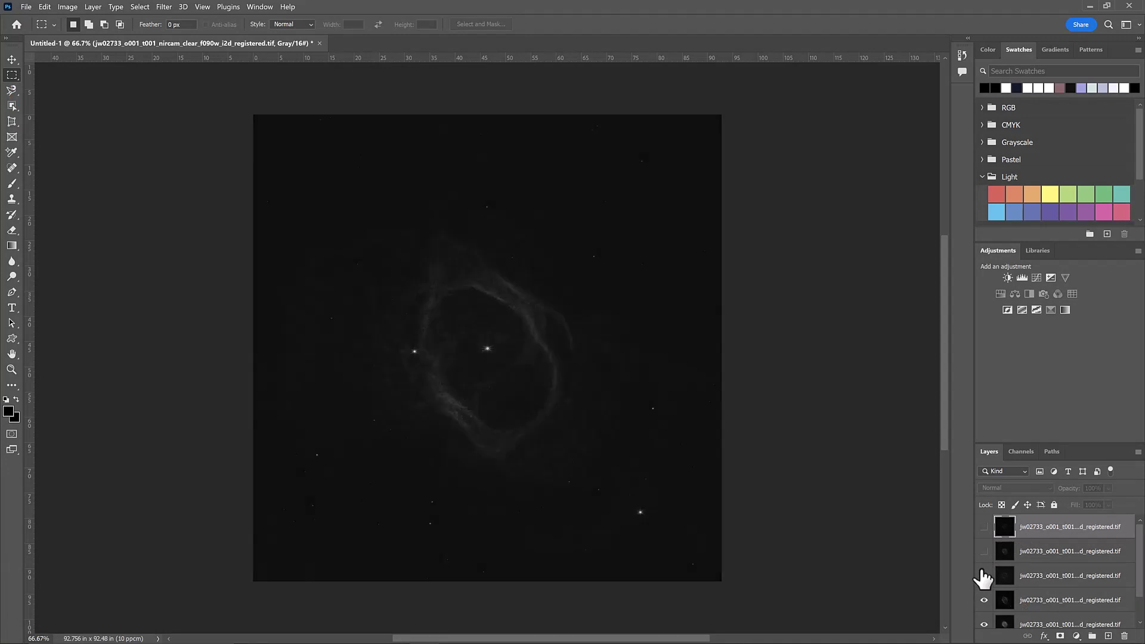
left_click(984, 575)
left_click(984, 600)
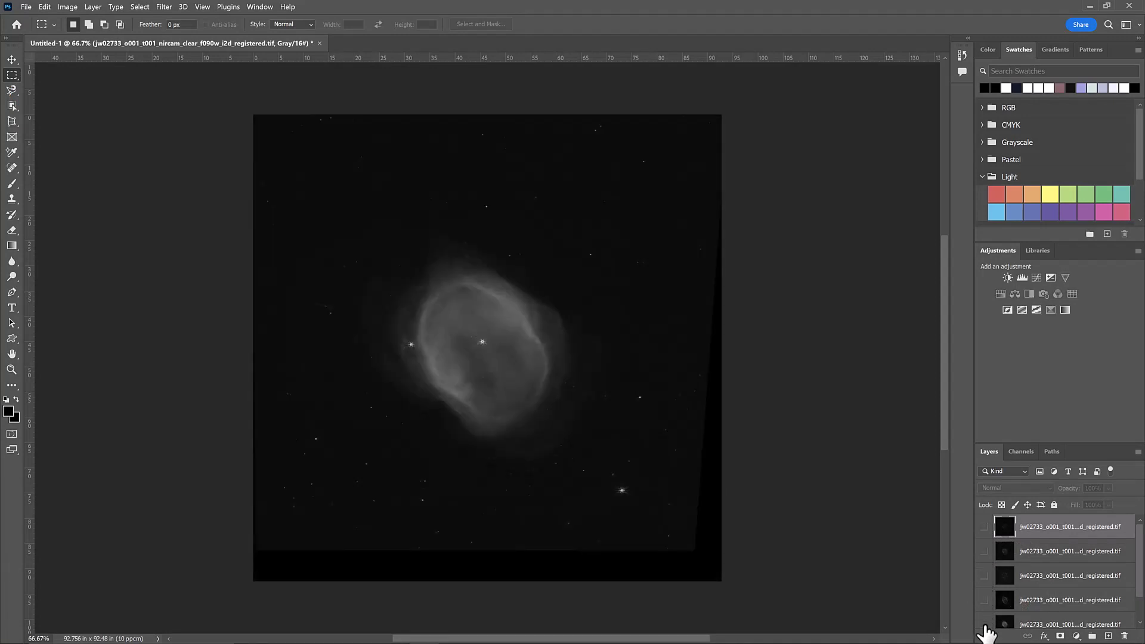
left_click(984, 623)
left_click(984, 600)
left_click(984, 576)
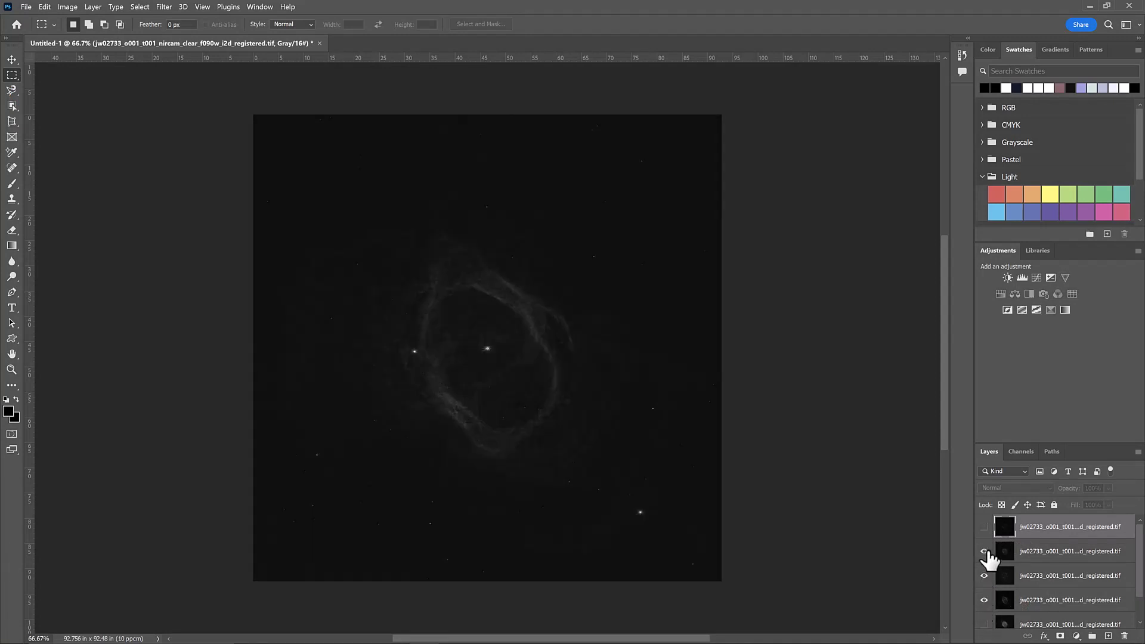
left_click(984, 551)
left_click(984, 527)
left_click(984, 623)
Rename the f444w-f470n layer as 470, the f405n-f444w layer as 444 and the layer above them as 356.
double_click(1070, 624)
type("470")
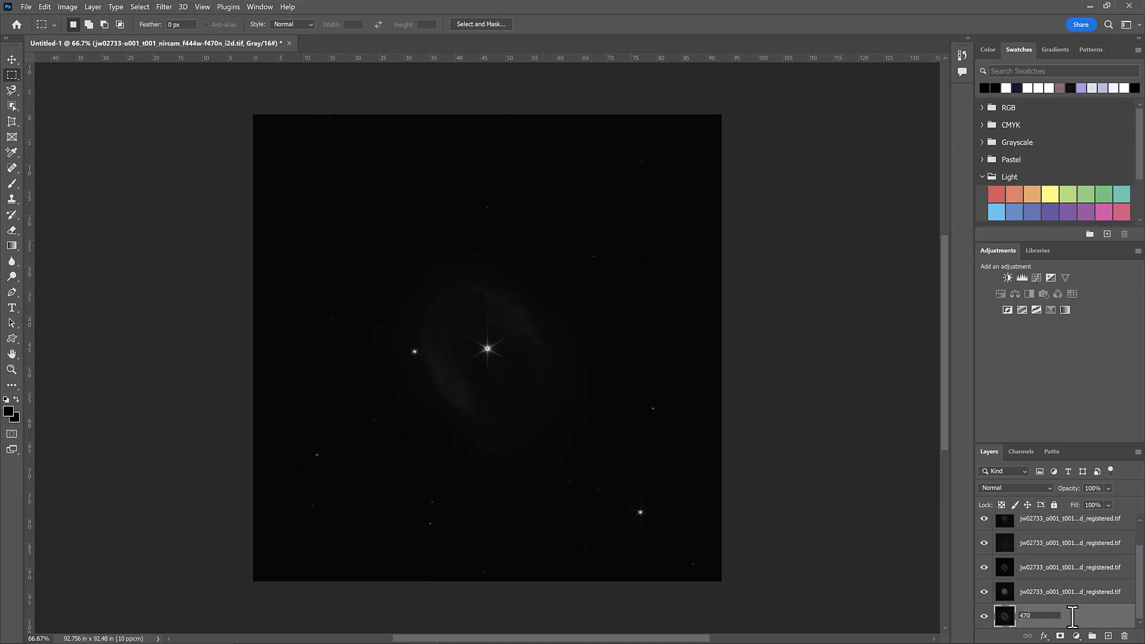
double_click(1070, 593)
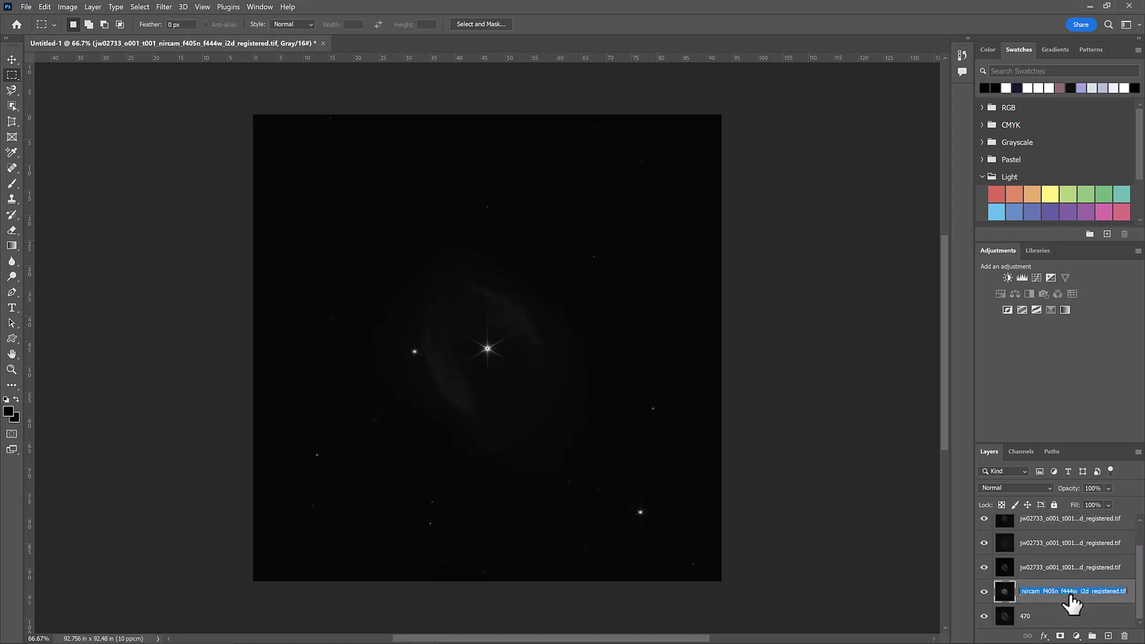
type("444")
double_click(1073, 567)
type("356")
Rename the f212n, f187n and f090w layers as 212, 187 and 090.
double_click(1073, 542)
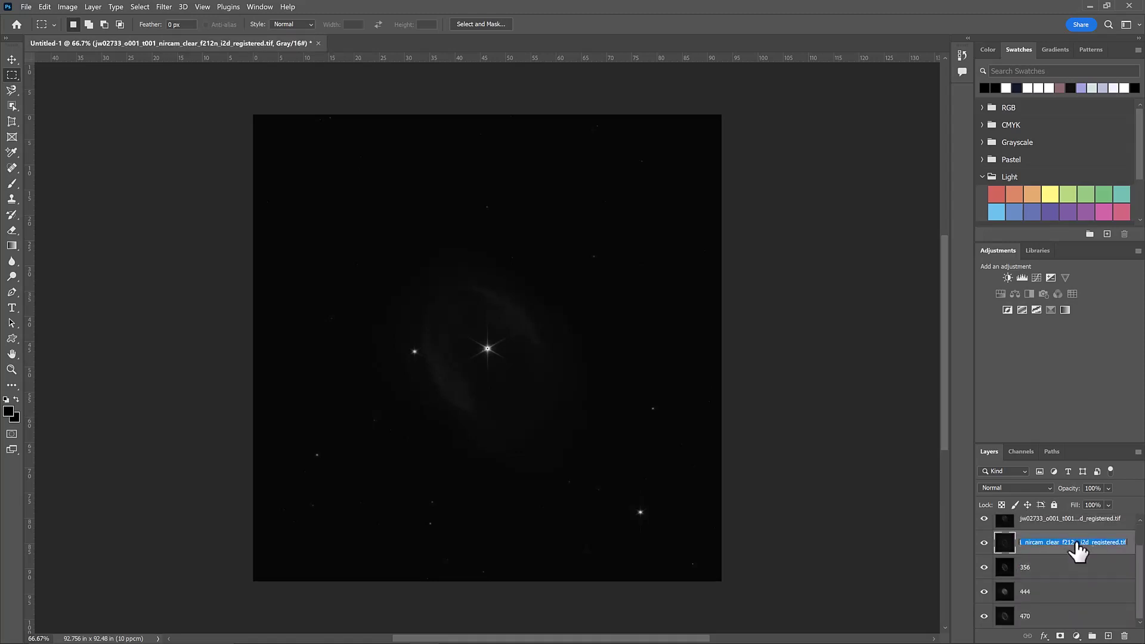
type("3")
type("12")
double_click(1098, 526)
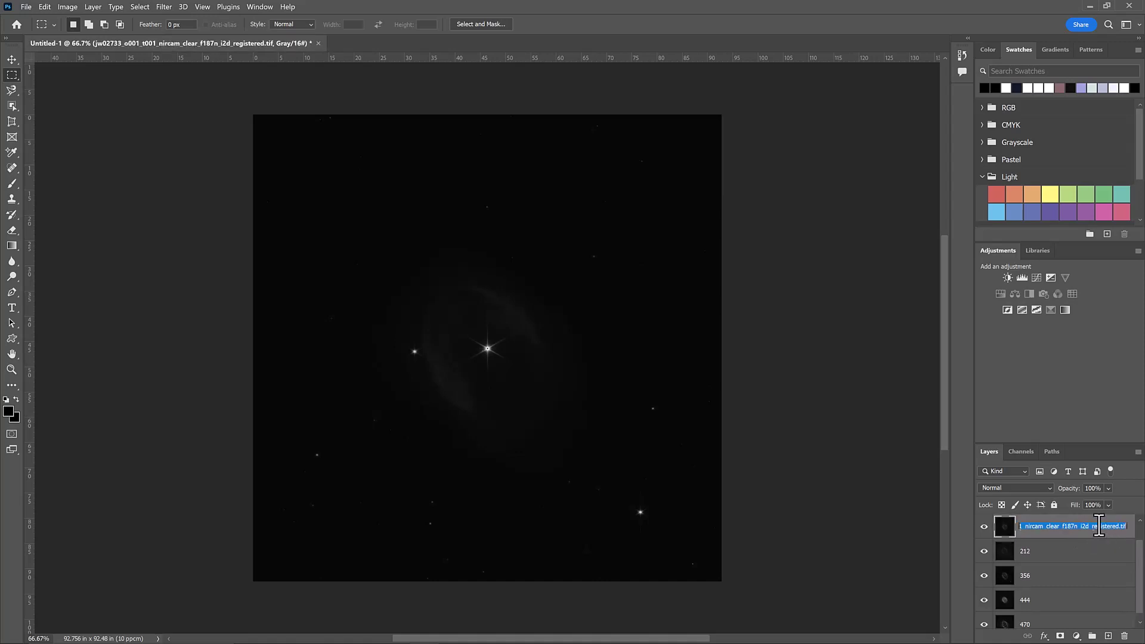
type("187")
key("Return")
Hide layers 090, 187, 212 and 356 and show them again to compare the filter images.
left_click_drag(984, 536, 992, 606)
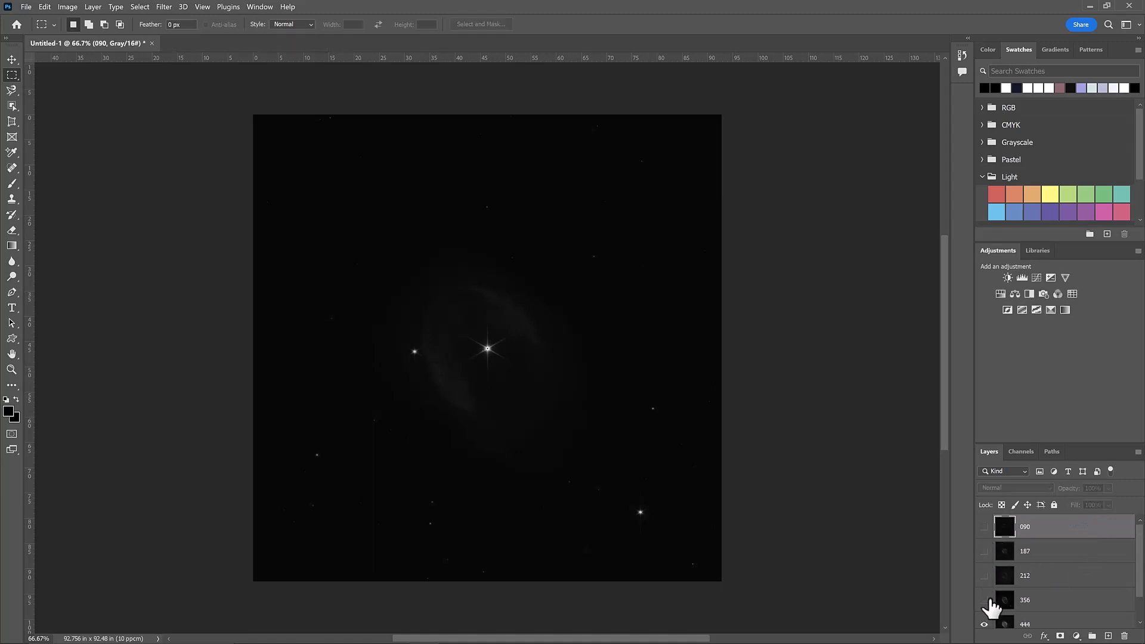
left_click(990, 601)
scroll(1044, 605, "down", 1)
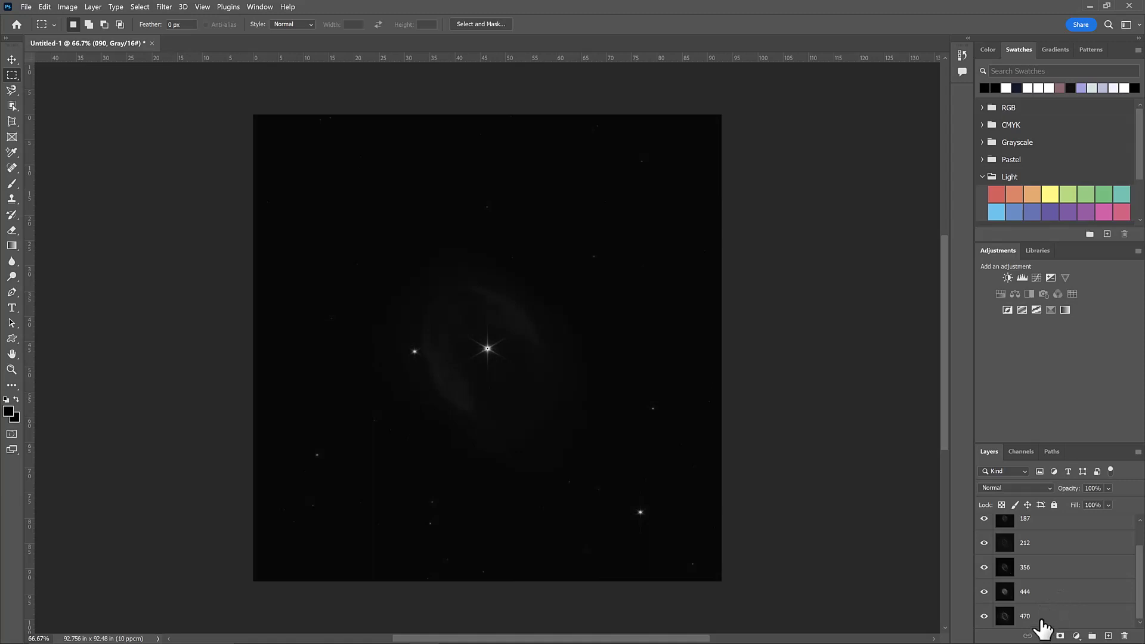
Reverse the layer stack so that it runs 470, 444, 356, 212, 187 and 090 from top to bottom.
left_click_drag(1043, 623, 1025, 519)
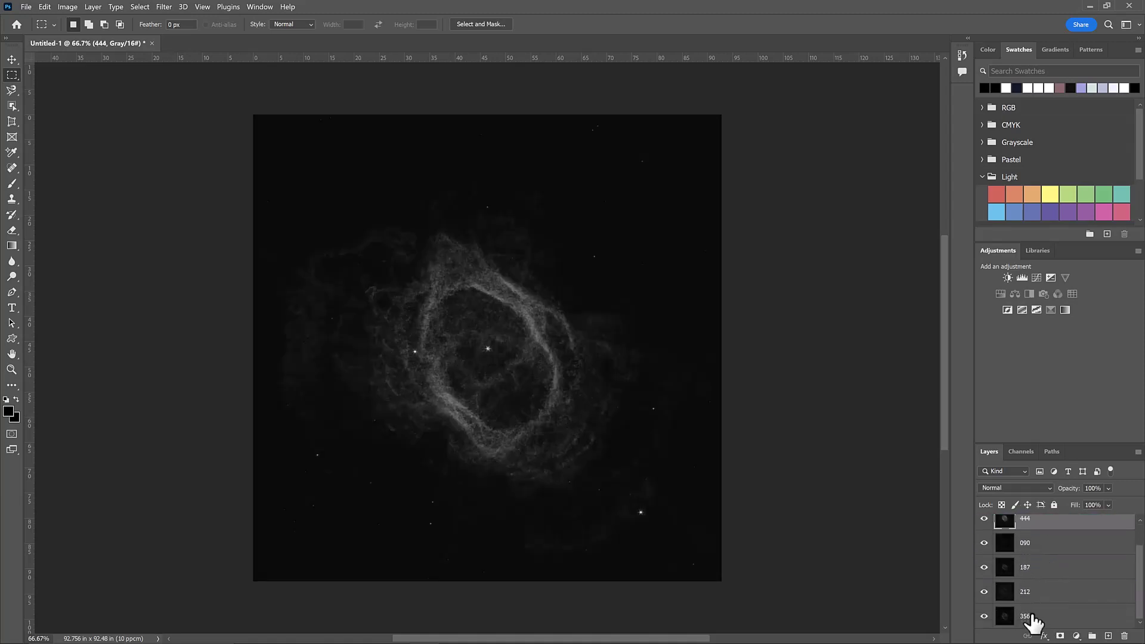
left_click_drag(1035, 621, 1042, 552)
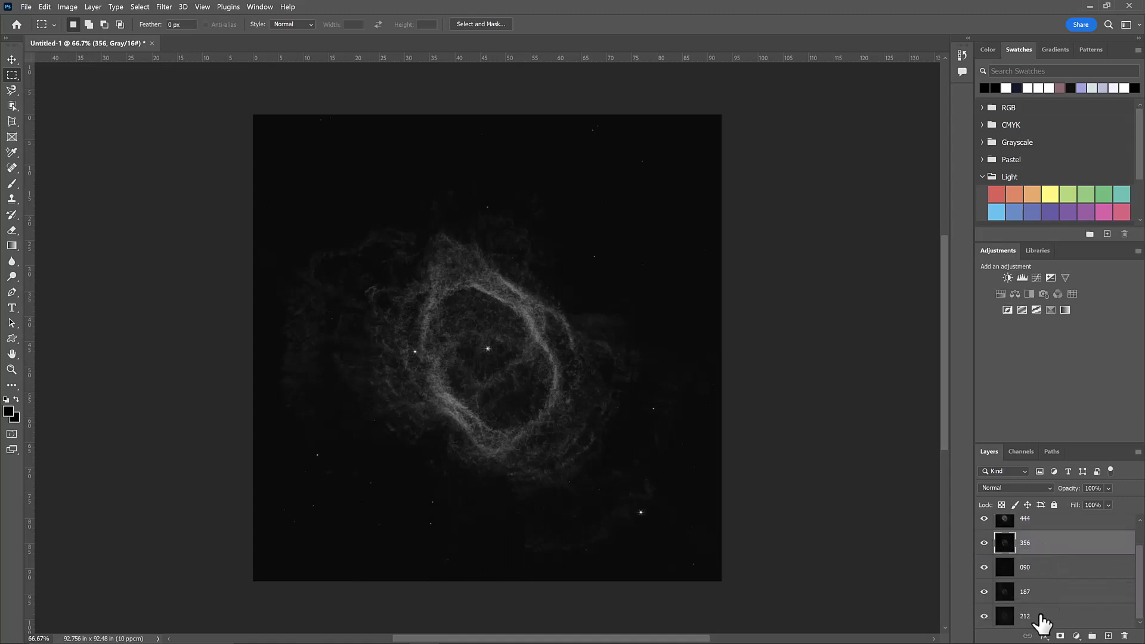
left_click_drag(1042, 623, 1043, 583)
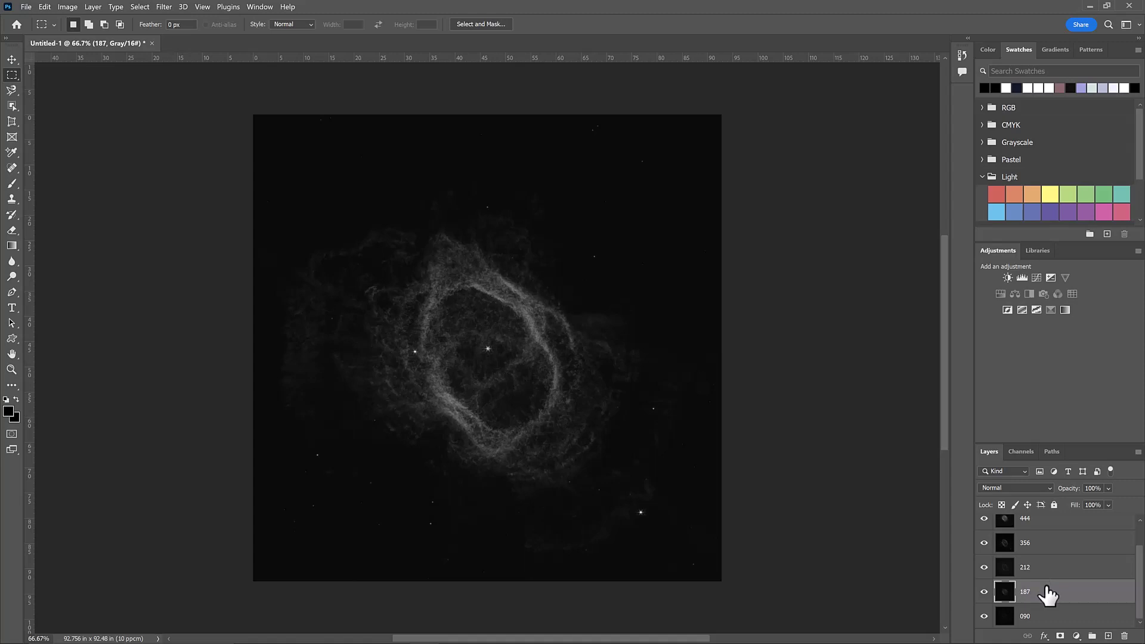
scroll(1048, 595, "up", 1)
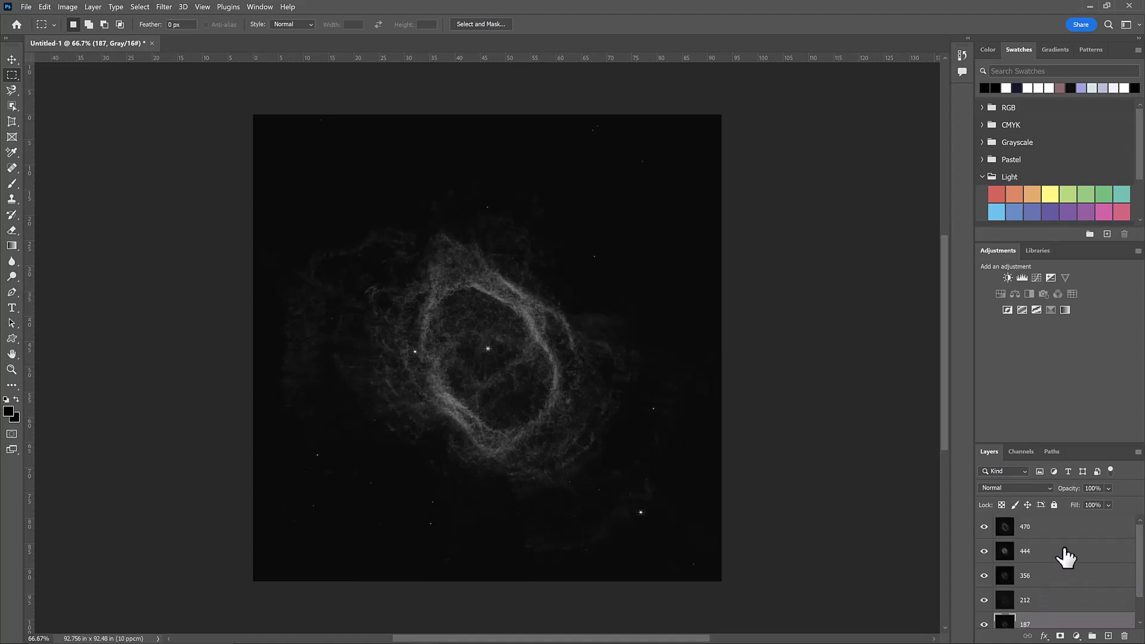
scroll(1034, 615, "down", 1)
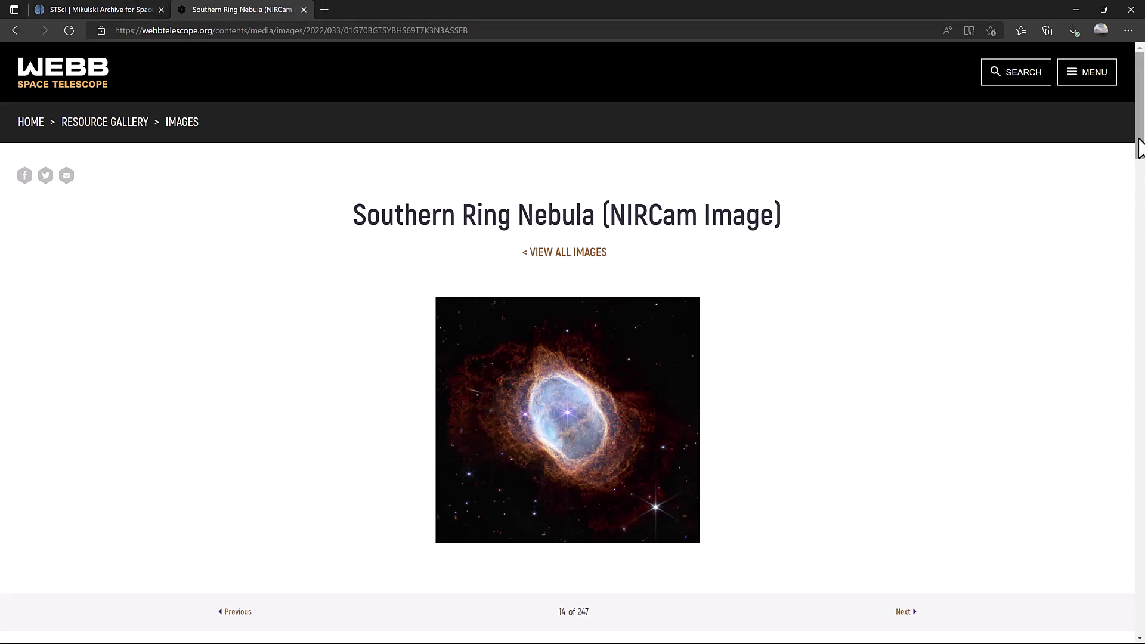
Examine the Southern Ring Nebula (NIRCam Image) page on the Webb website for the color assigned to each filter.
left_click_drag(1139, 142, 1139, 356)
scroll(581, 346, "up", 1)
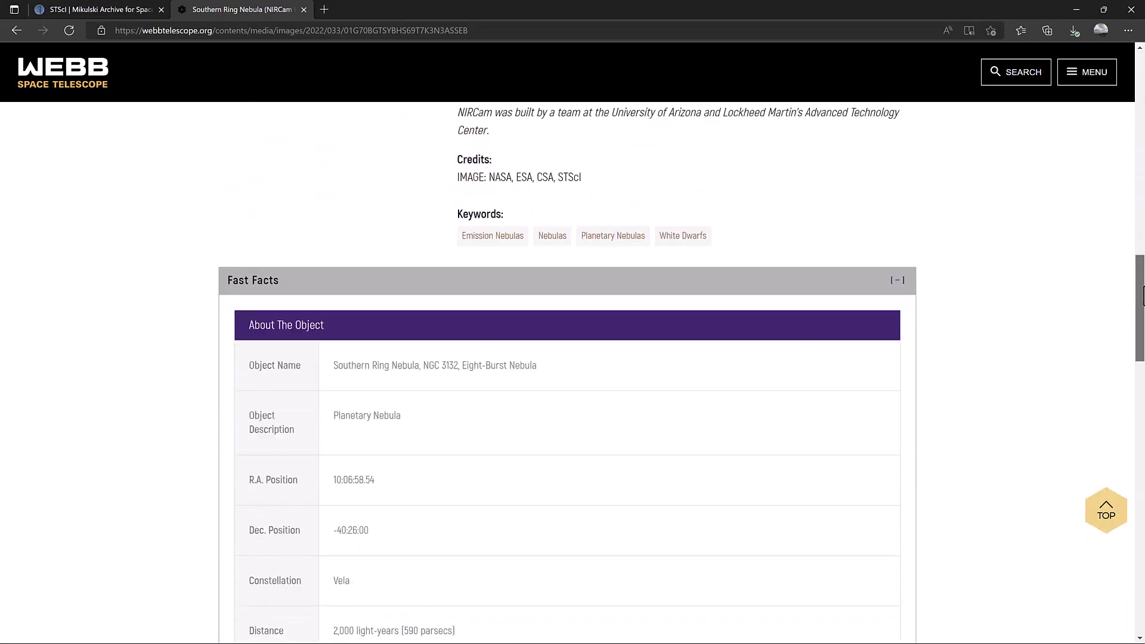
left_click_drag(1141, 295, 1142, 420)
scroll(690, 449, "down", 3)
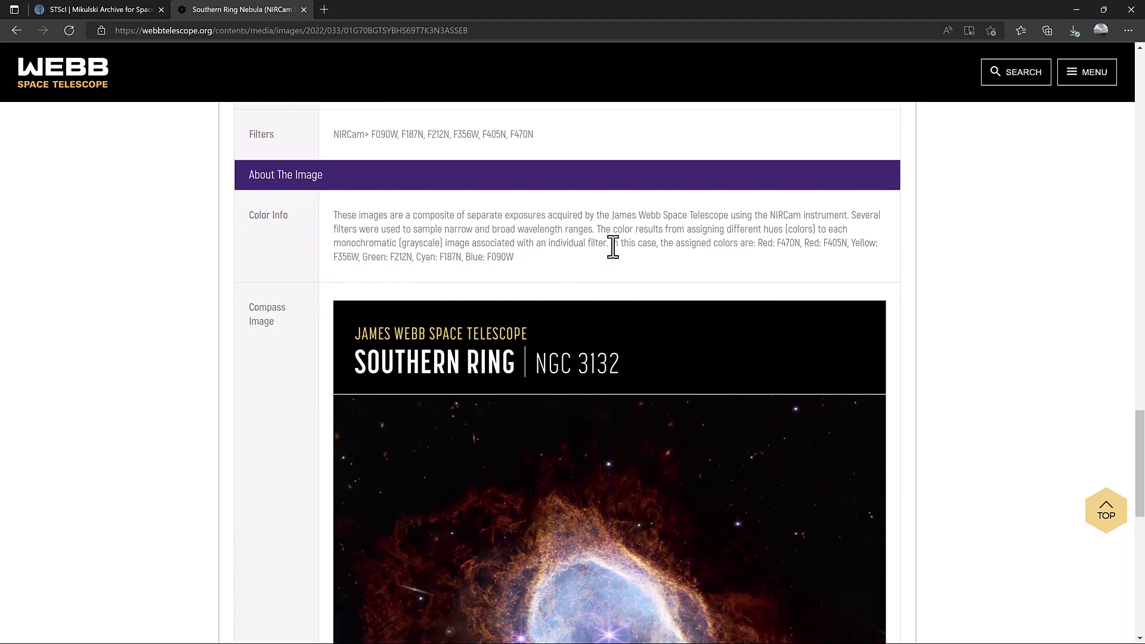
left_click_drag(612, 245, 756, 254)
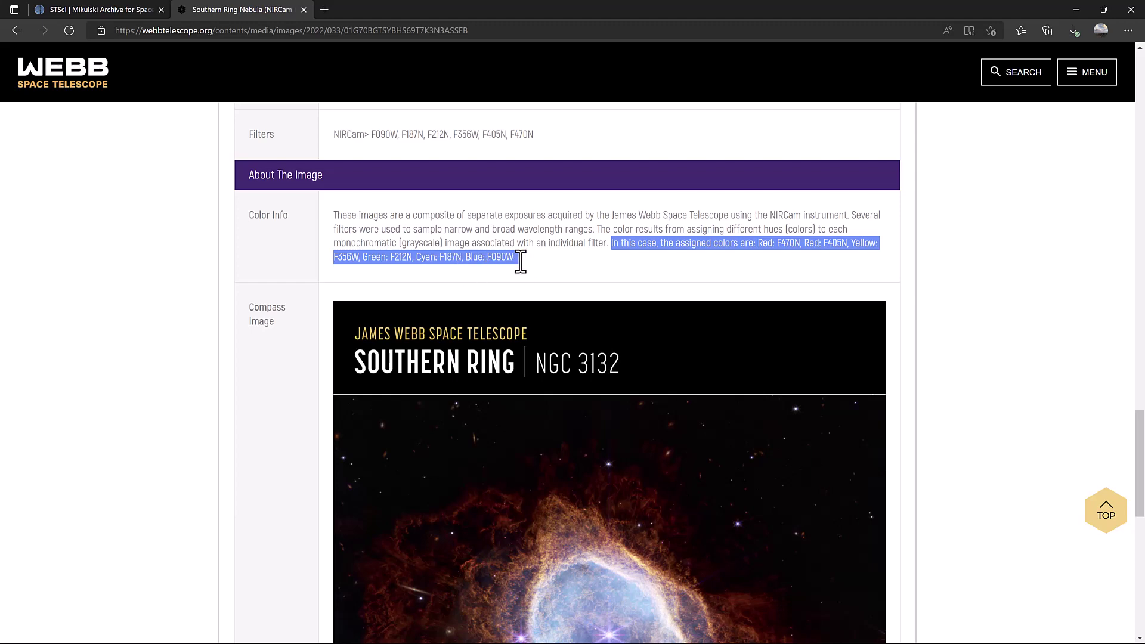
left_click(534, 274)
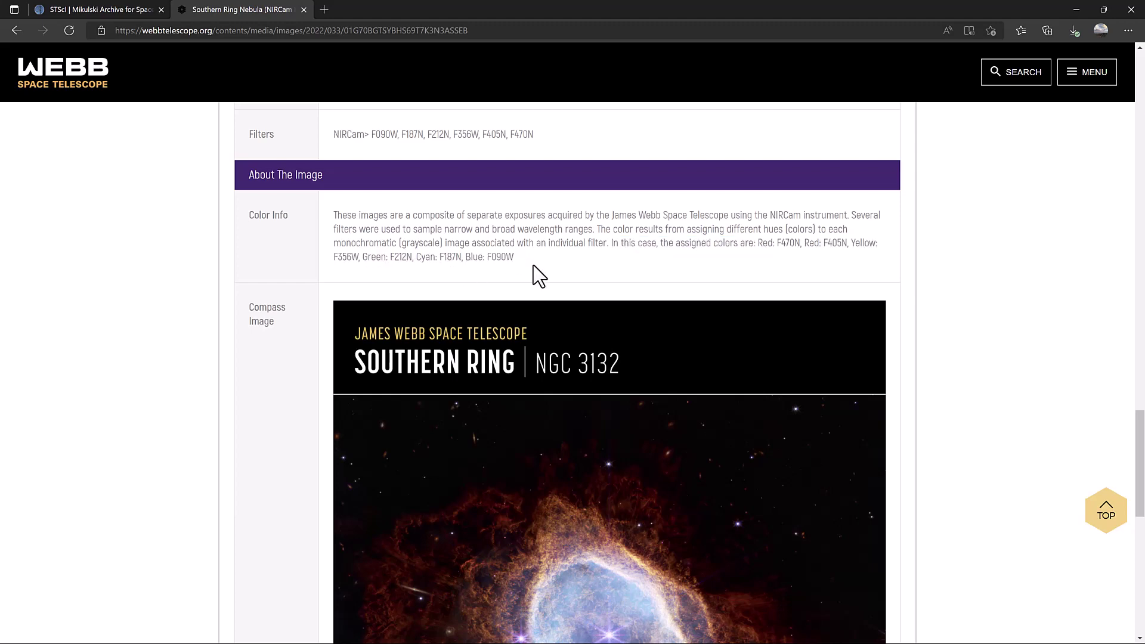
scroll(534, 274, "down", 5)
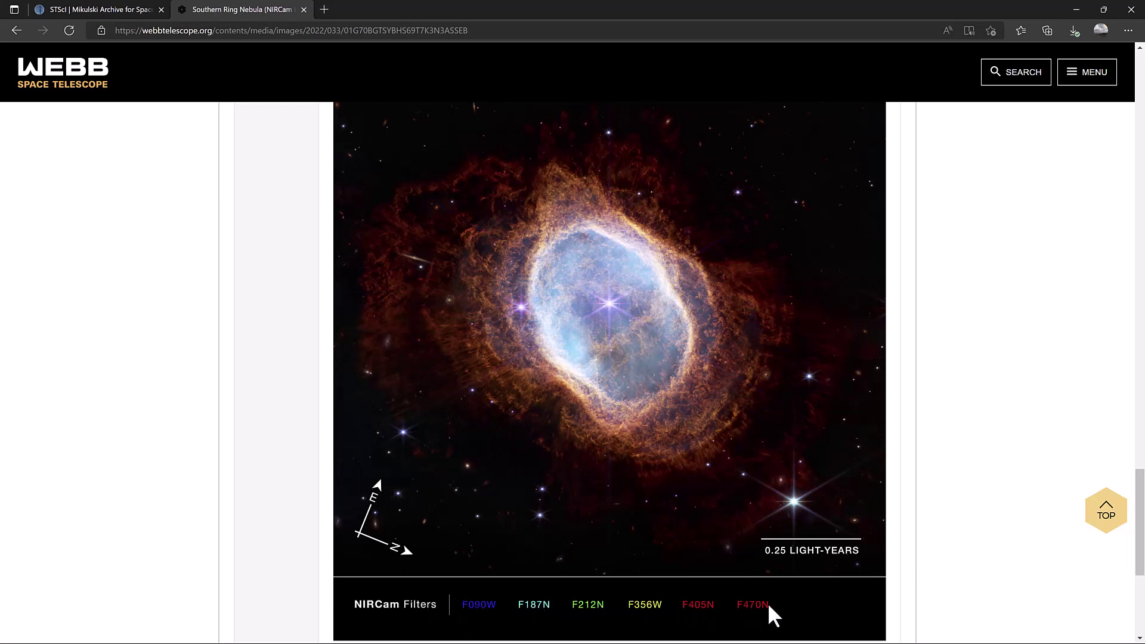
scroll(1088, 537, "up", 10)
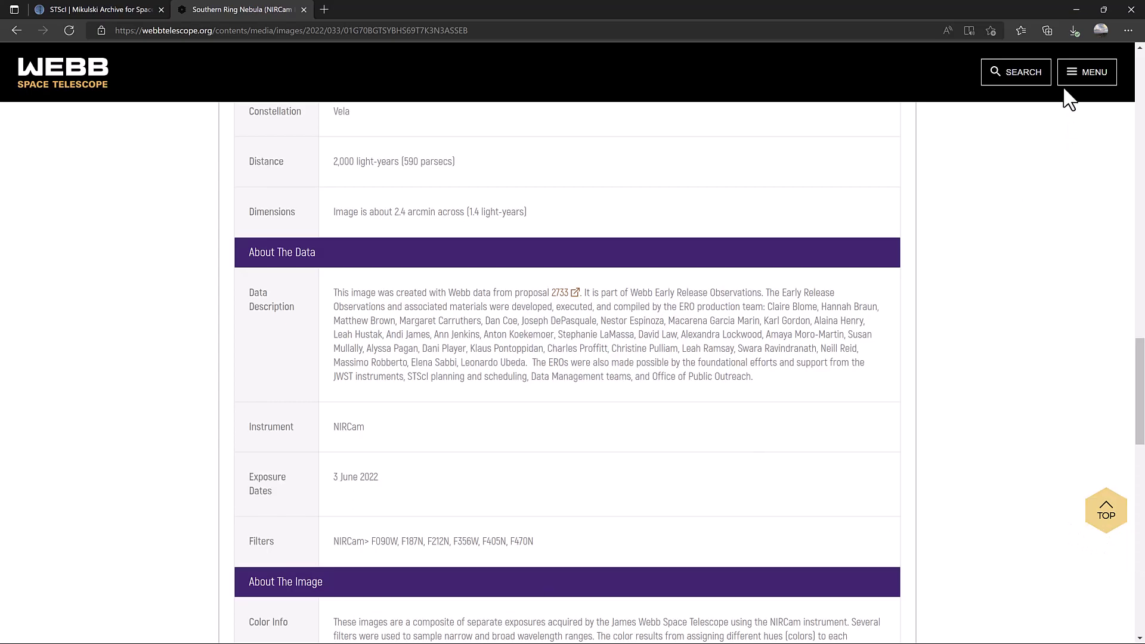
Switch to Photoshop and select the 090 layer, leaving only that layer visible.
left_click(1076, 10)
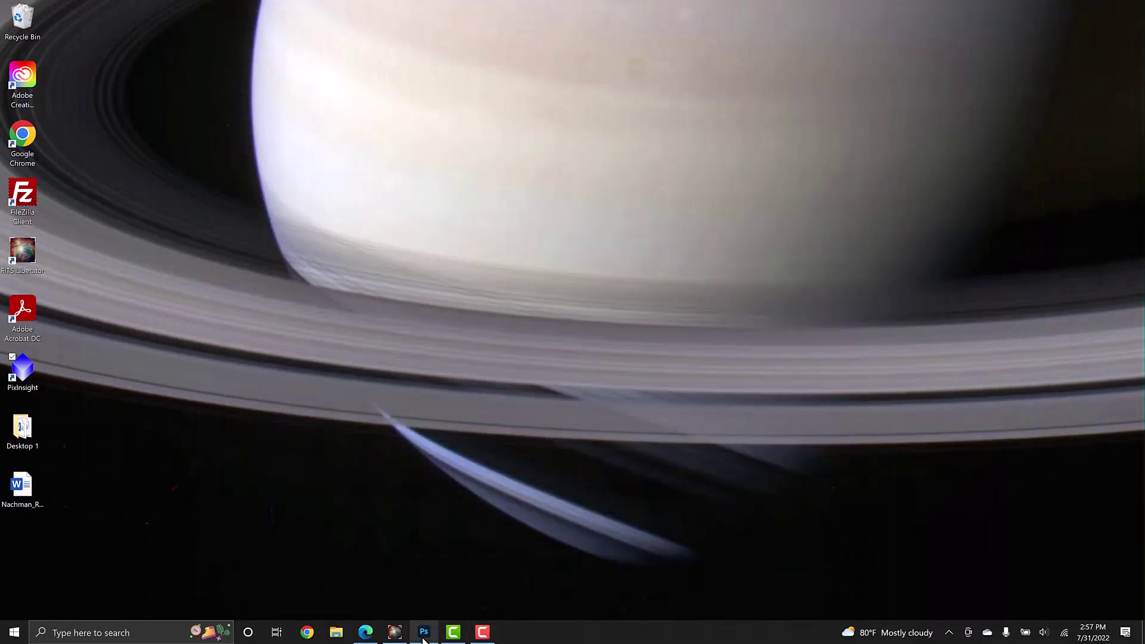
left_click(424, 632)
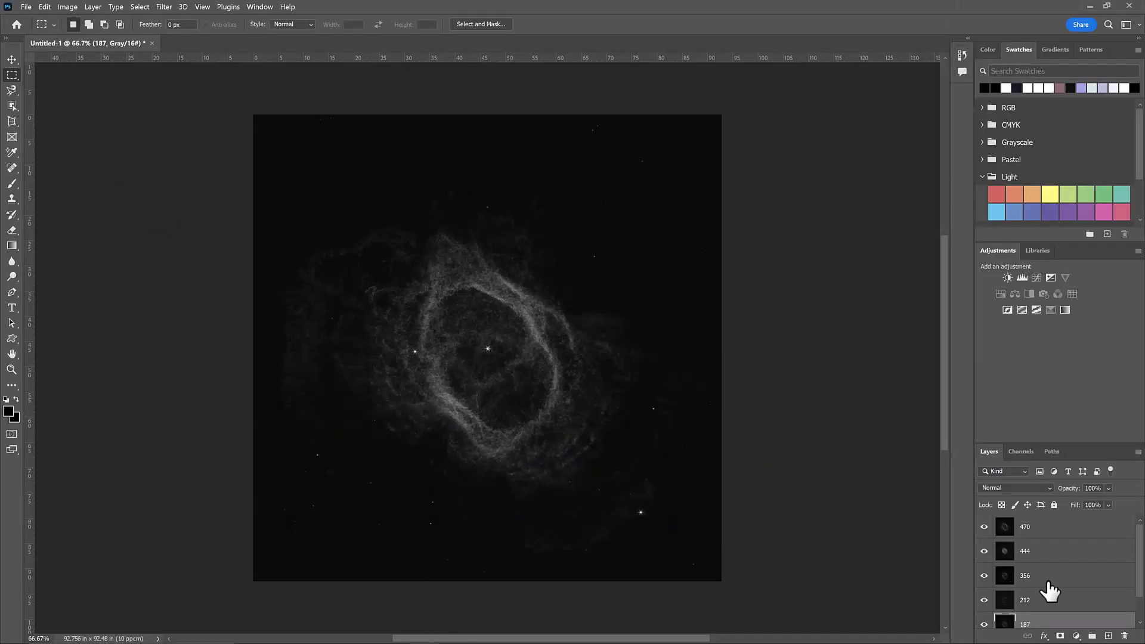
left_click(984, 624, "alt")
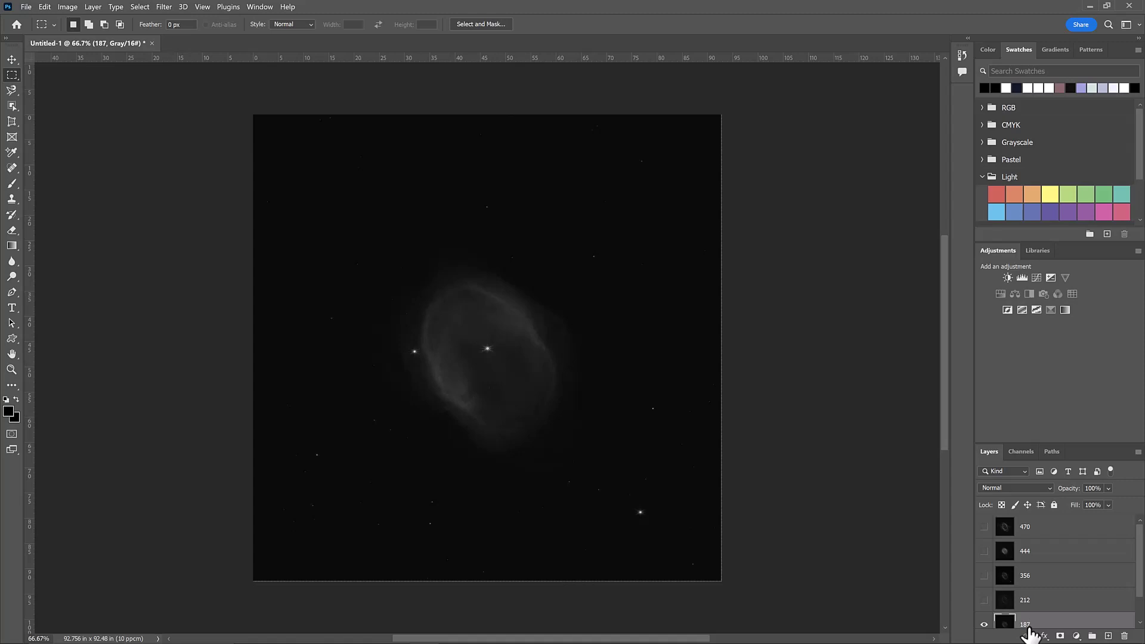
key("alt+bracketleft")
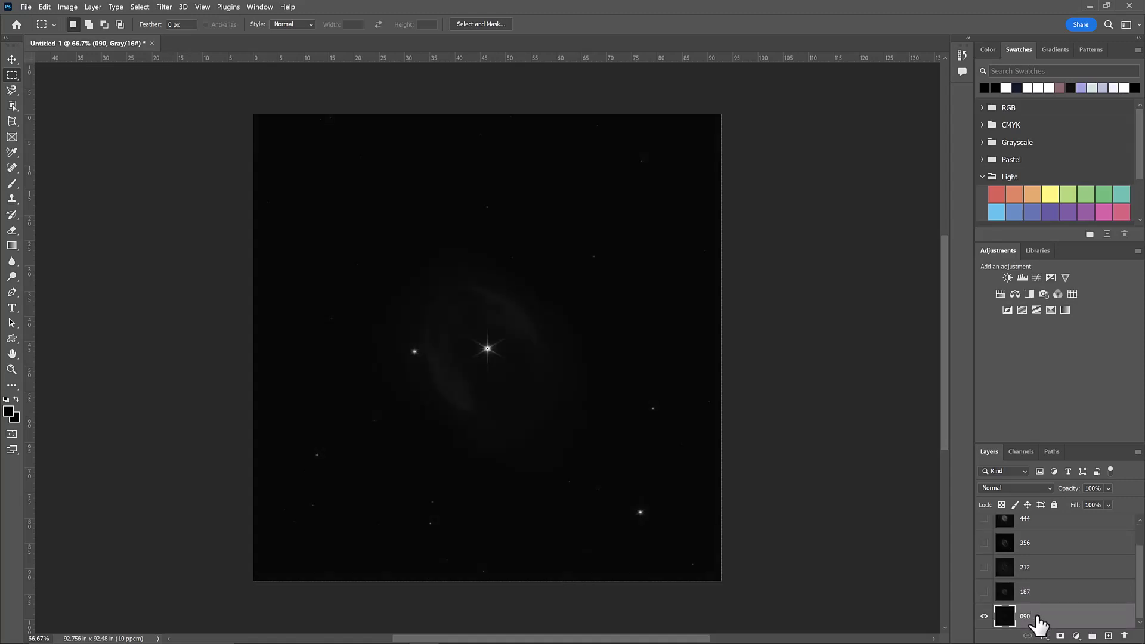
Brighten the 090 layer with a Levels adjustment, setting the midtone input level to 3.97.
left_click(69, 6)
mouse_move(88, 33)
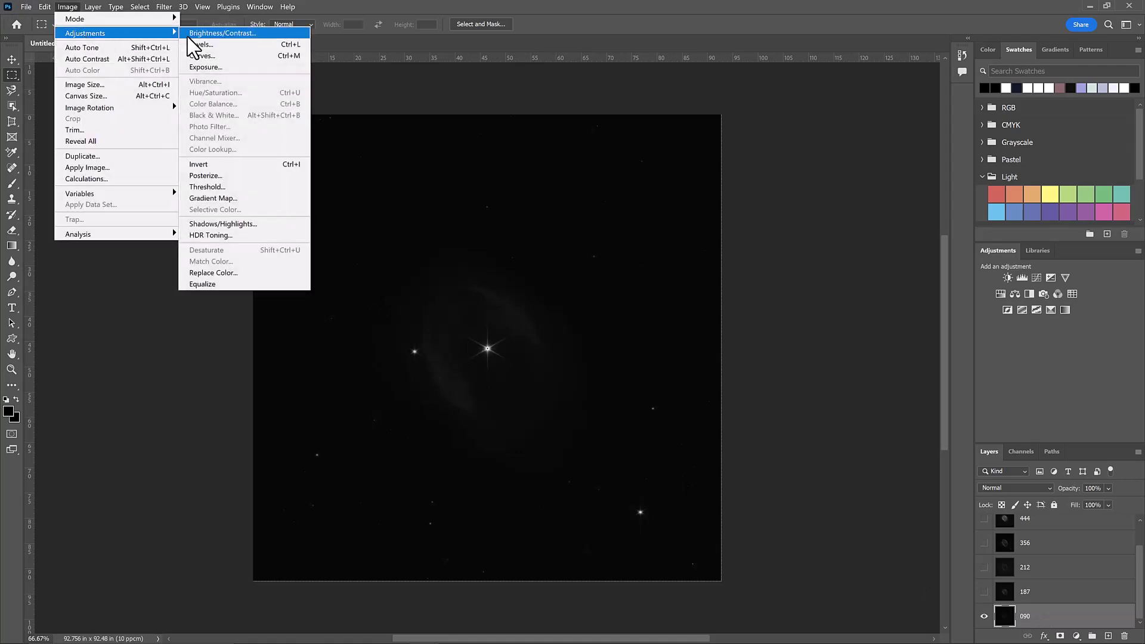
left_click(203, 44)
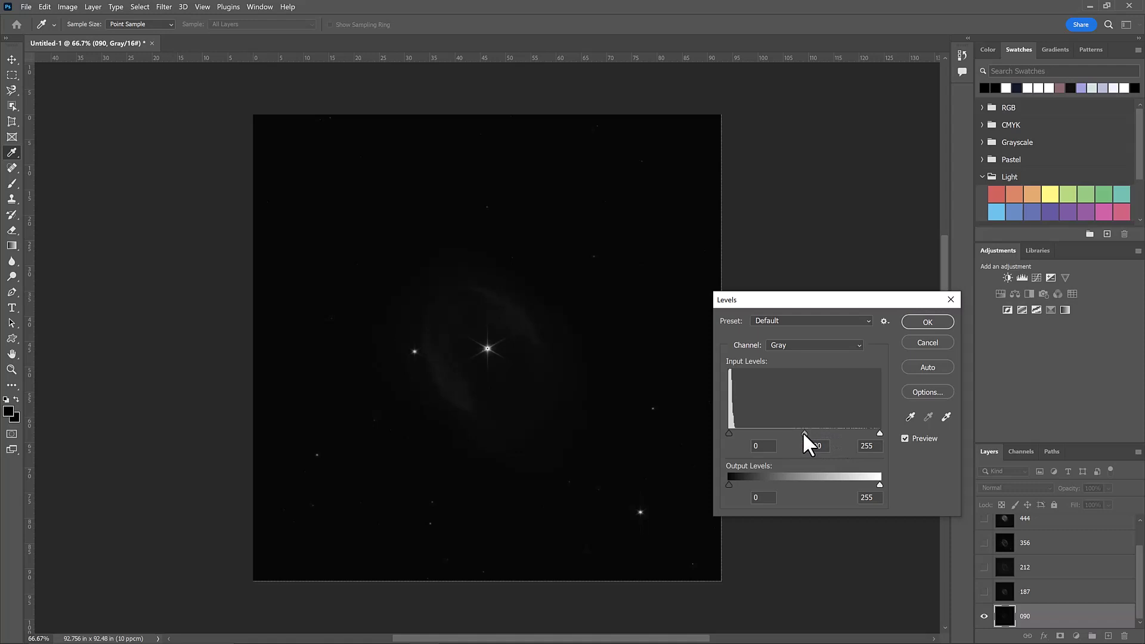
left_click_drag(804, 433, 737, 430)
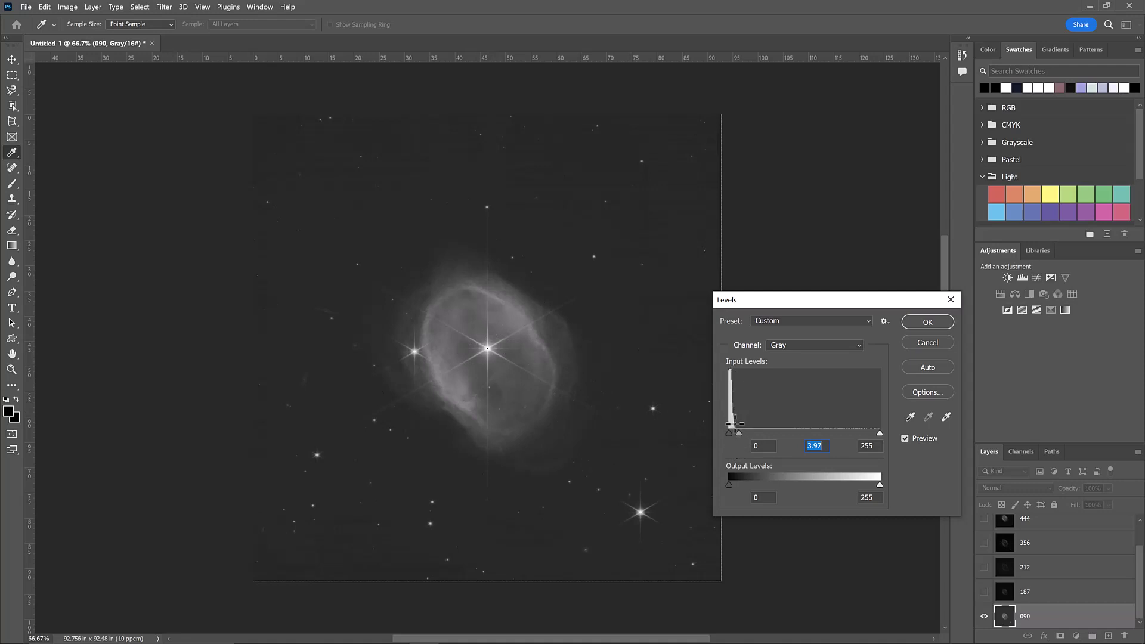
key("Return")
key("m")
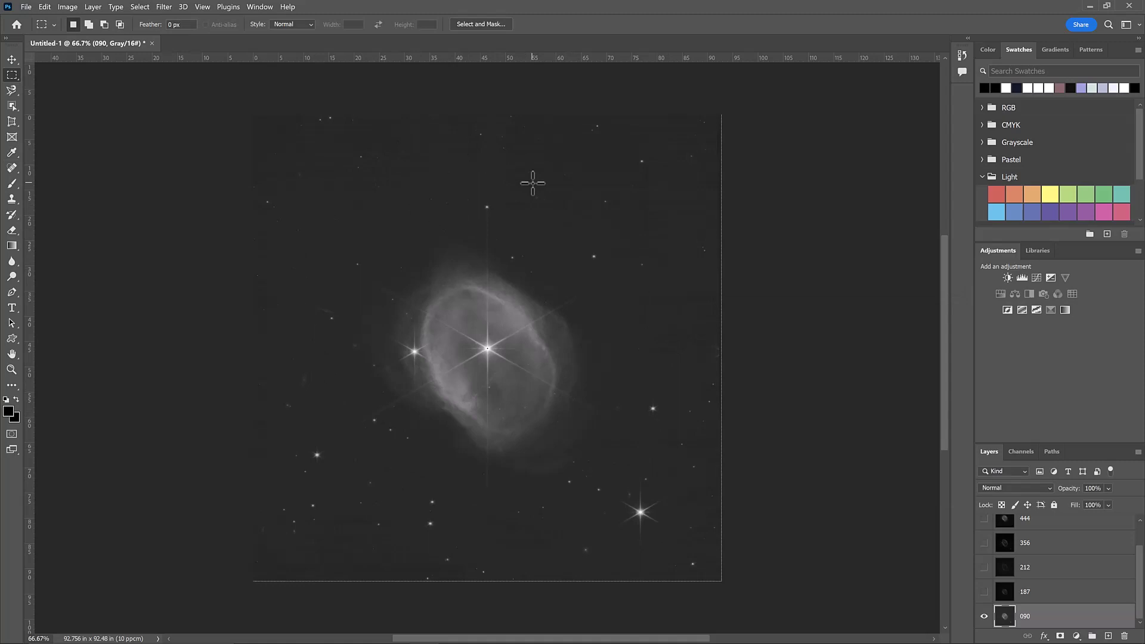
Darken the 090 layer's background with a second Levels adjustment, raising the black point to the start of the histogram.
left_click(67, 7)
mouse_move(84, 32)
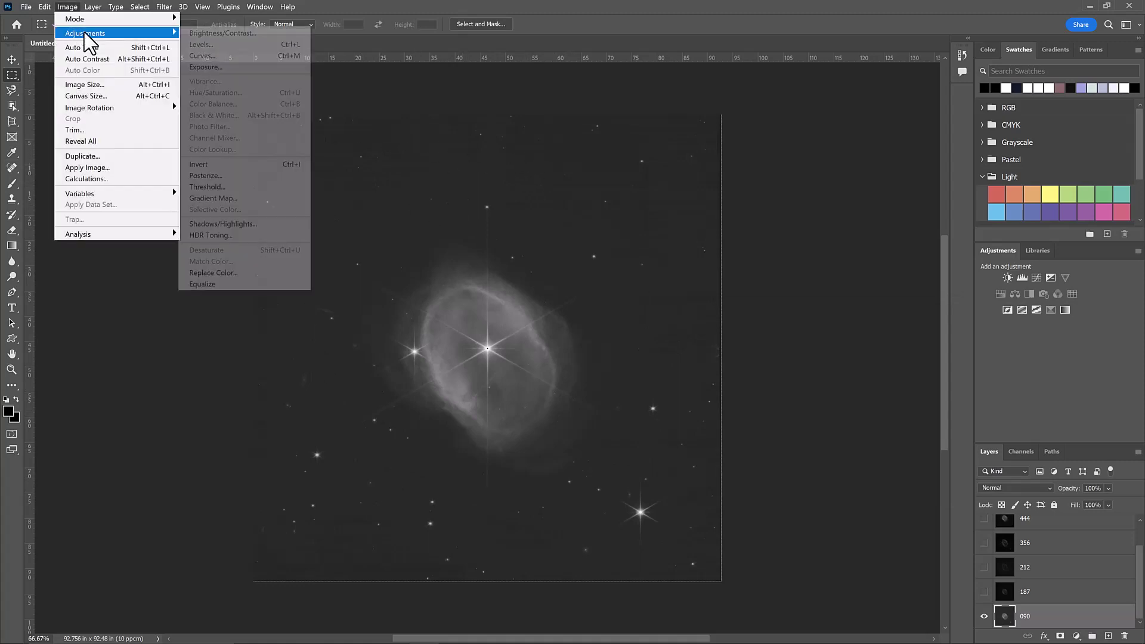
left_click(222, 45)
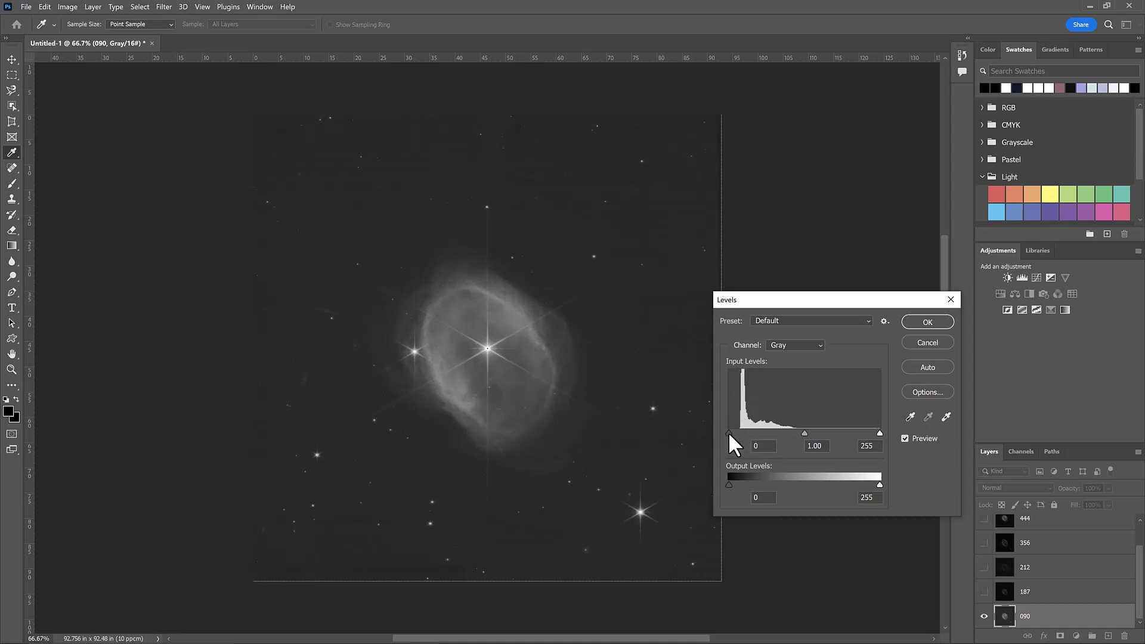
left_click_drag(729, 433, 738, 432)
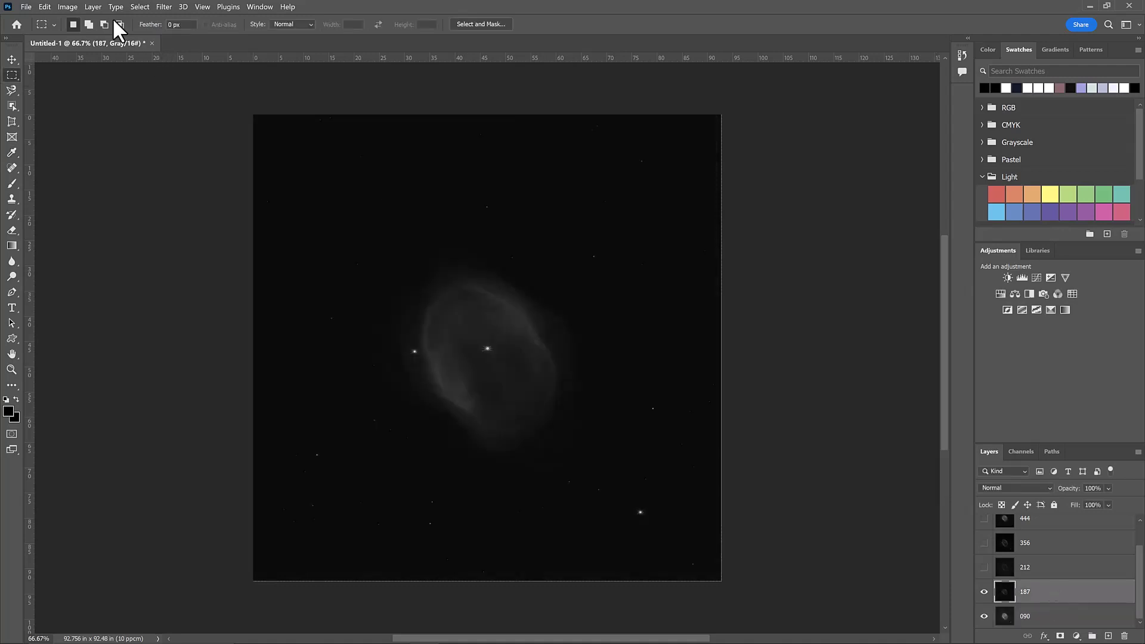
Brighten the 187 layer's midtones strongly with a Levels adjustment to bring out the faint nebula.
left_click(67, 7)
mouse_move(84, 33)
left_click(213, 46)
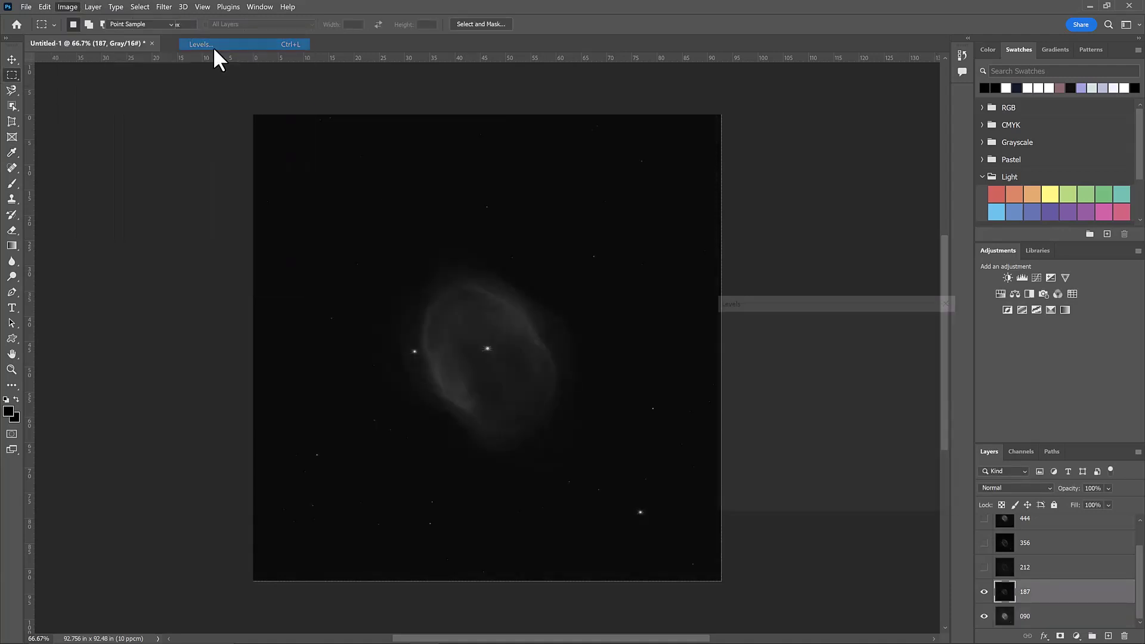
left_click_drag(804, 434, 752, 433)
left_click(920, 322)
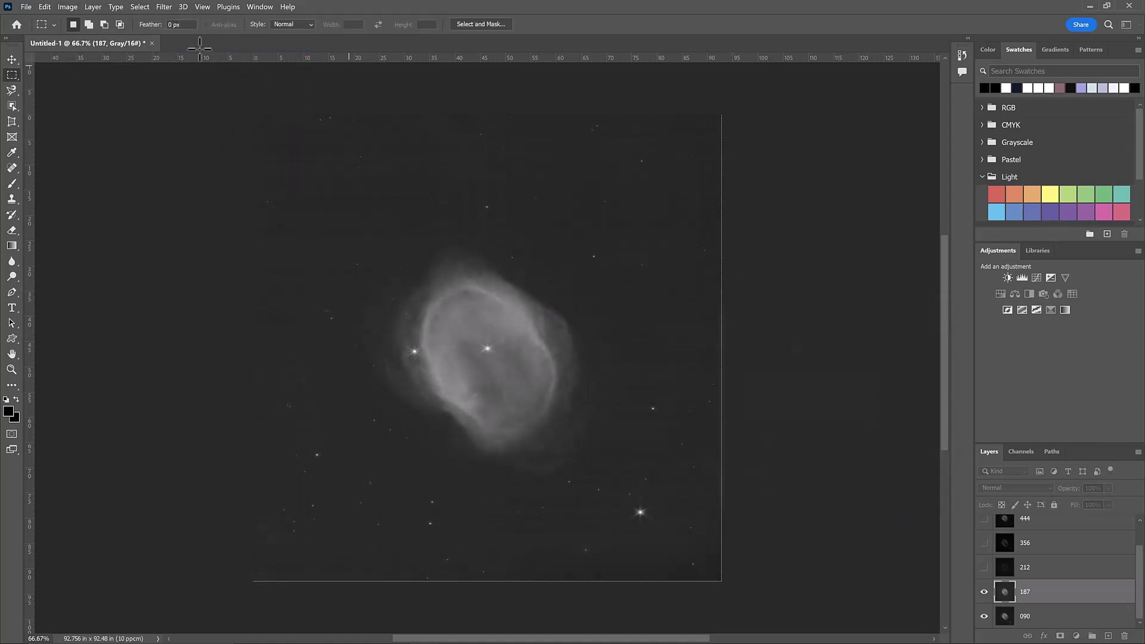
Darken the 187 layer's background with a second Levels adjustment, setting the black input level to 14.
left_click(67, 7)
mouse_move(89, 33)
left_click(254, 45)
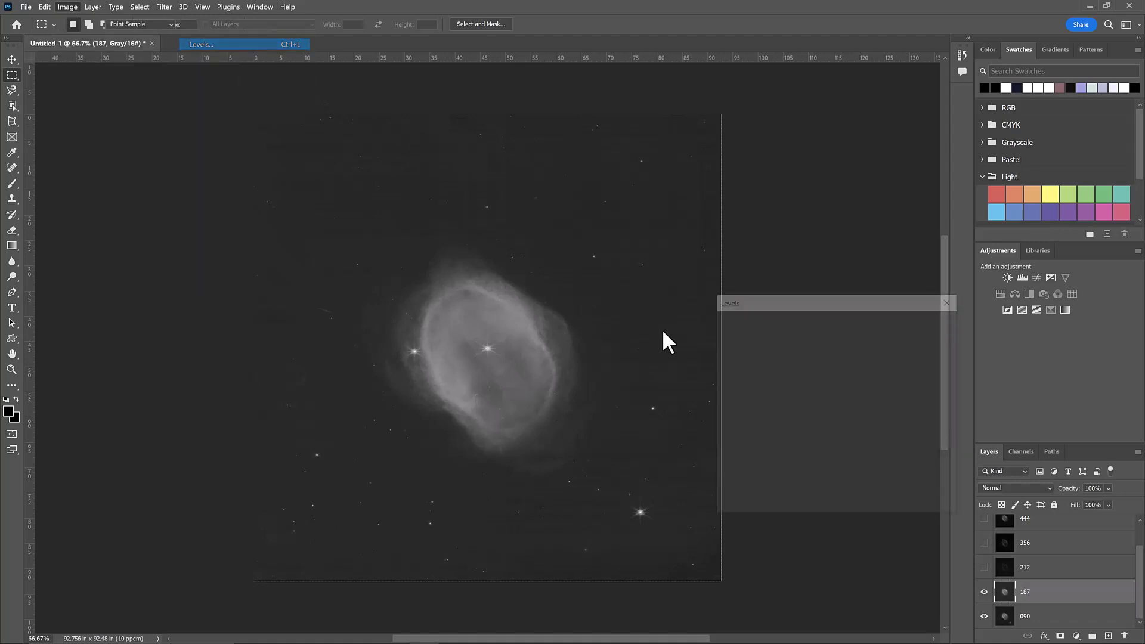
left_click_drag(730, 431, 736, 432)
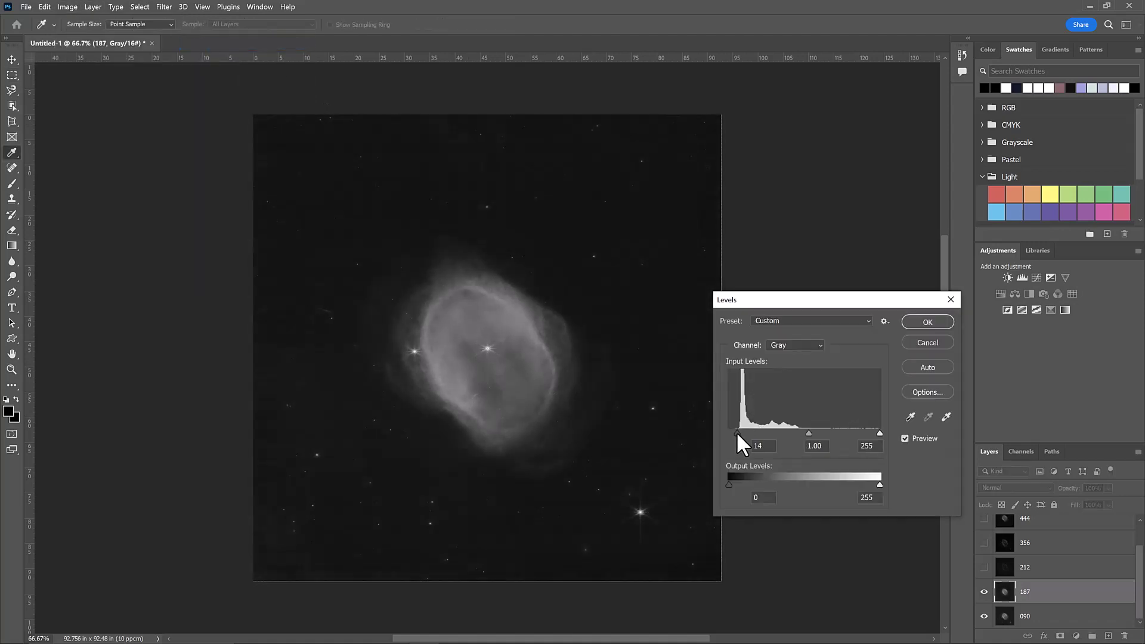
left_click(929, 322)
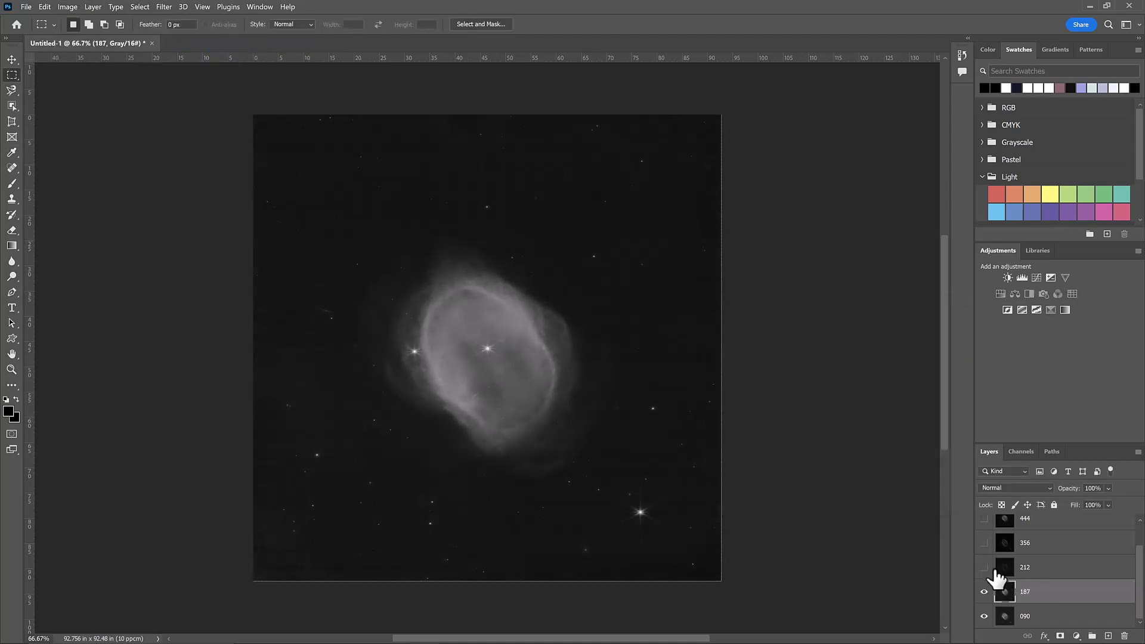
Show the 212 layer and brighten it with a Levels adjustment, setting the midtone input level to 2.58.
left_click(983, 567)
left_click(1031, 569)
left_click(68, 6)
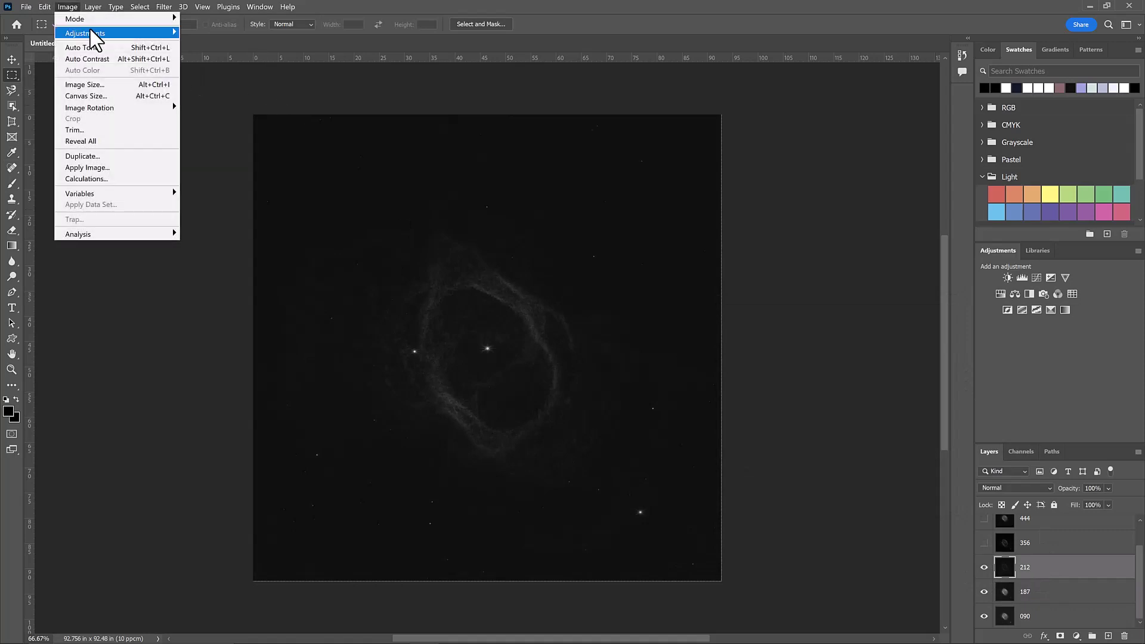
mouse_move(91, 31)
left_click(216, 44)
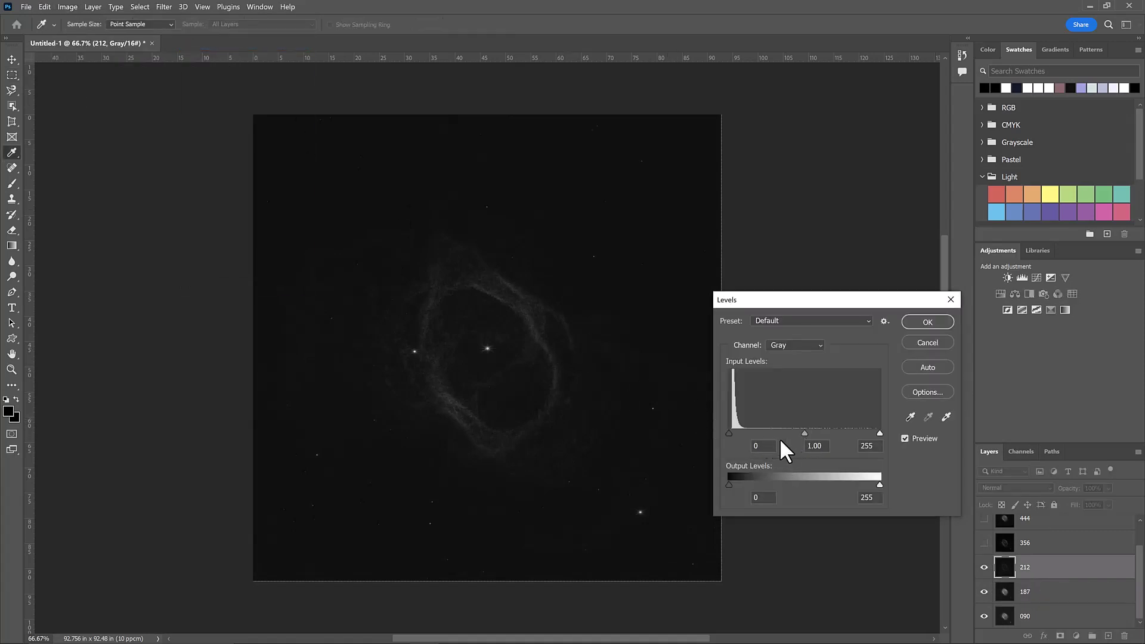
left_click_drag(805, 434, 755, 433)
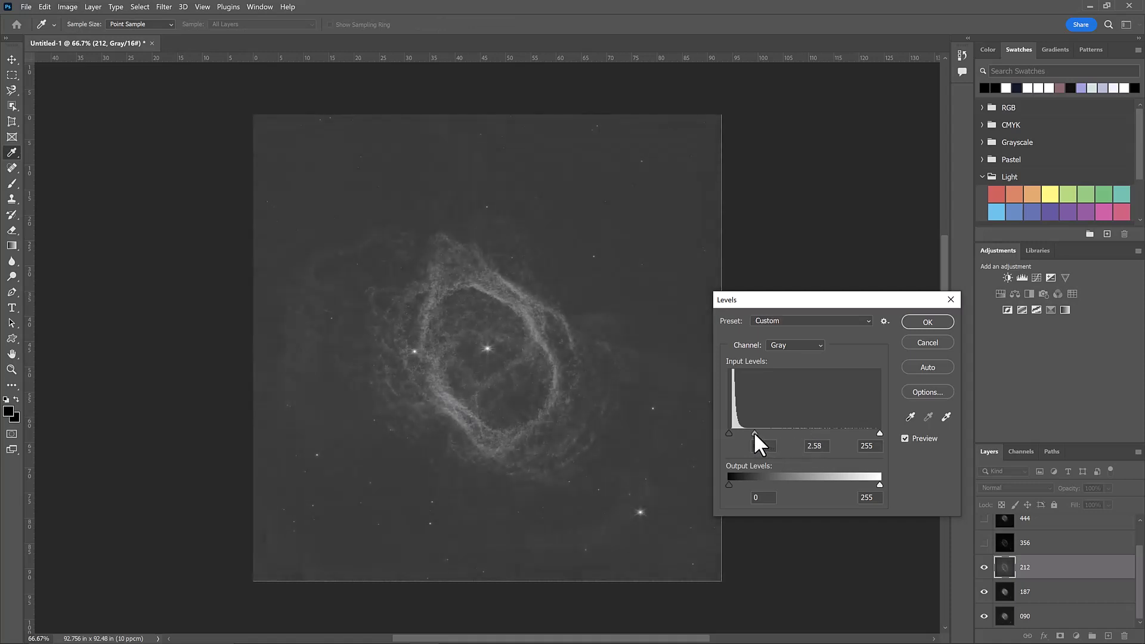
left_click(952, 324)
Darken the 212 layer's background with a second Levels adjustment, raising the black point to the start of the histogram.
left_click(68, 6)
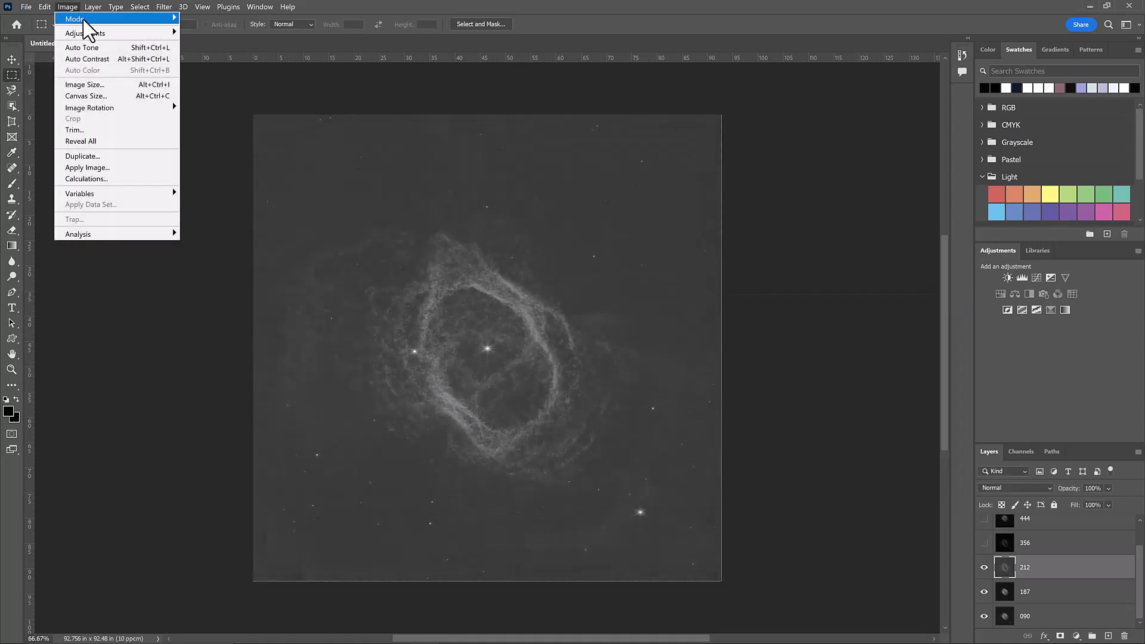
mouse_move(87, 32)
left_click(217, 43)
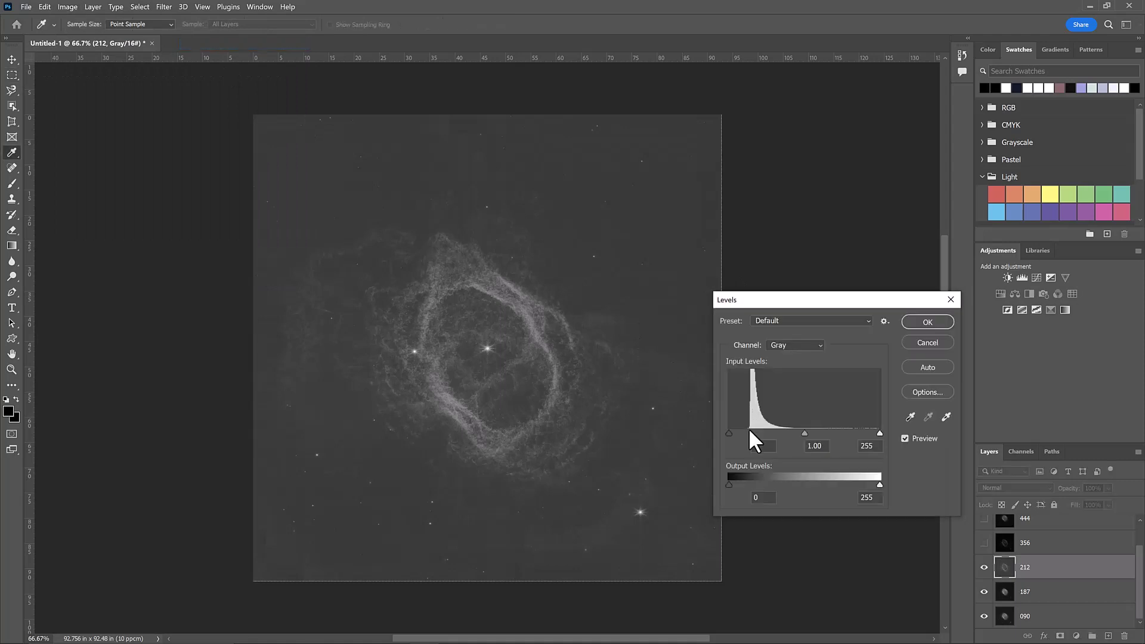
left_click_drag(733, 432, 746, 434)
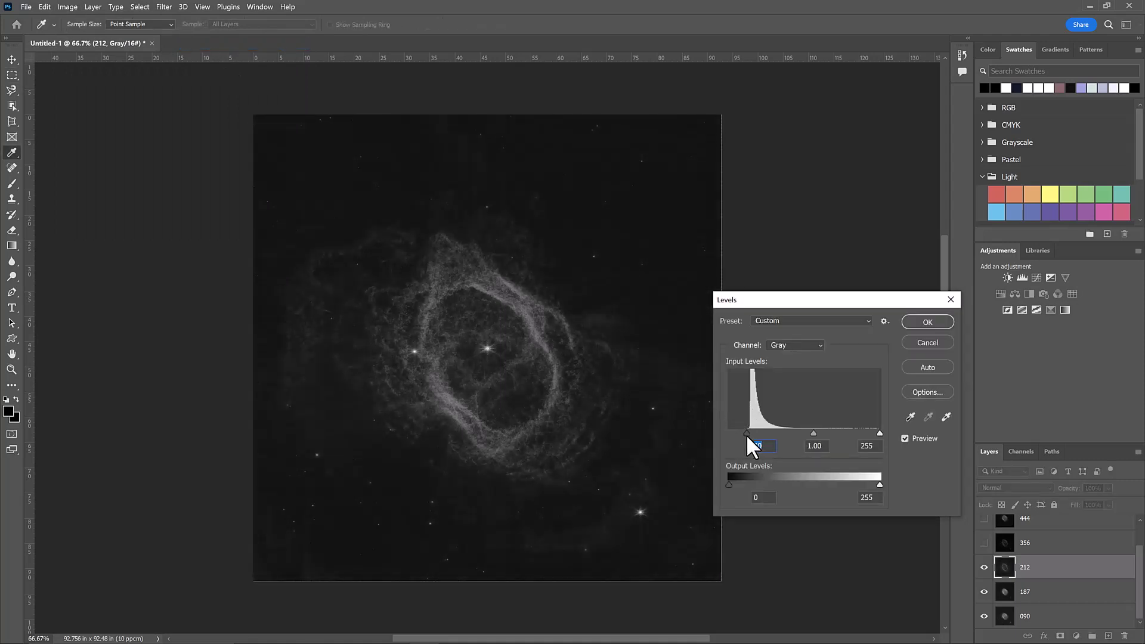
left_click(918, 324)
Show the 356 layer and brighten it with a Levels adjustment, setting the midtone input level to 2.09.
left_click(984, 543)
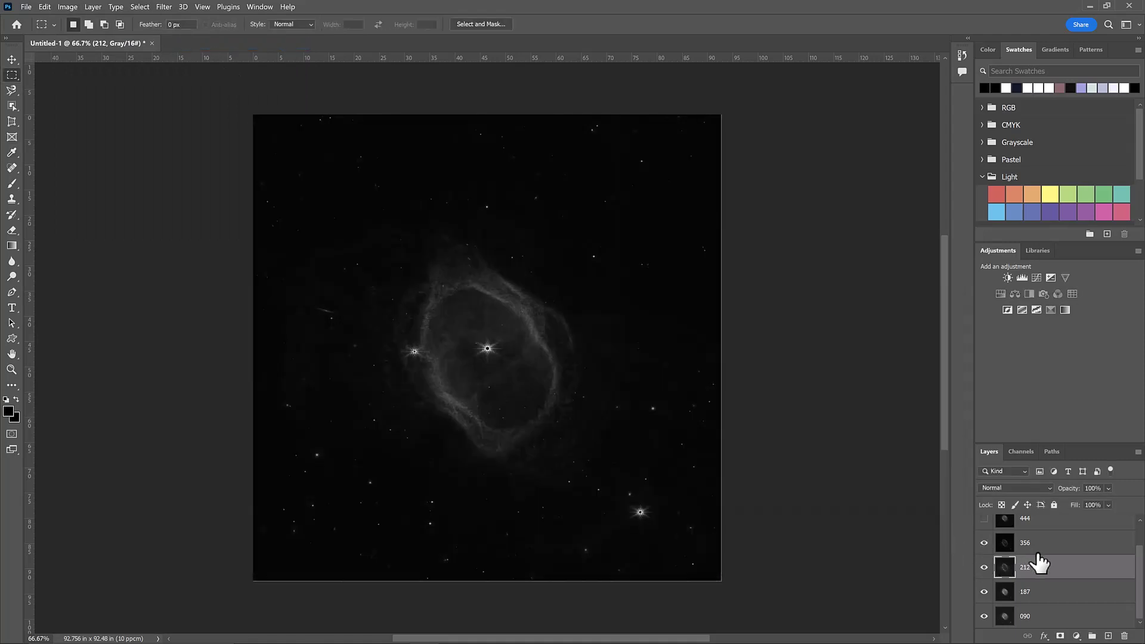
left_click(1037, 554)
scroll(1038, 563, "up", 1)
left_click(68, 7)
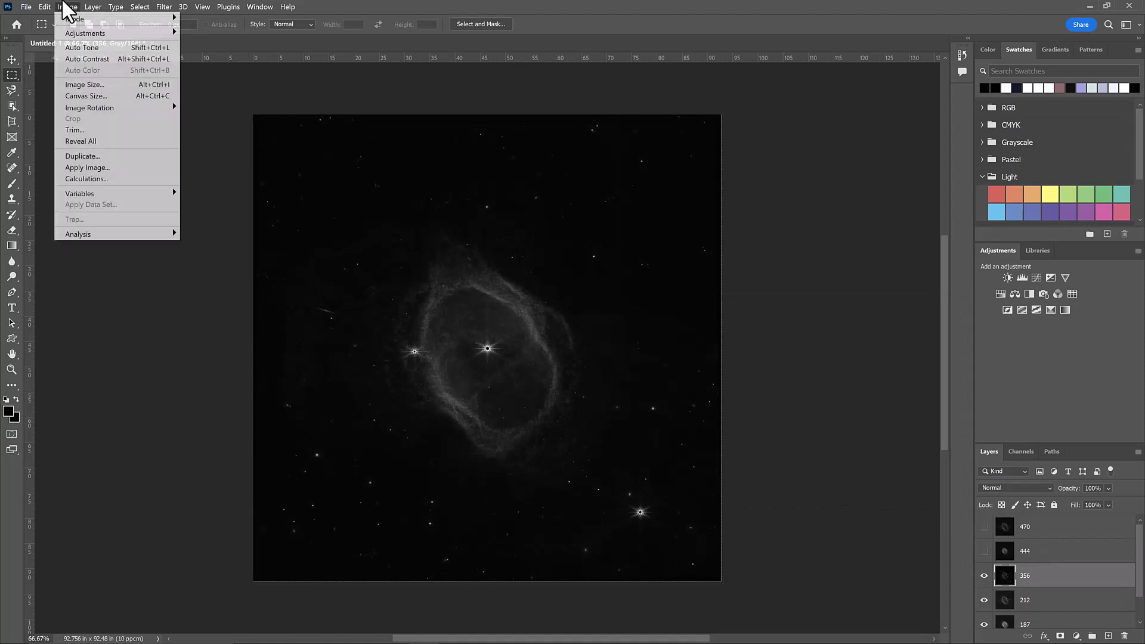
mouse_move(90, 36)
left_click(307, 42)
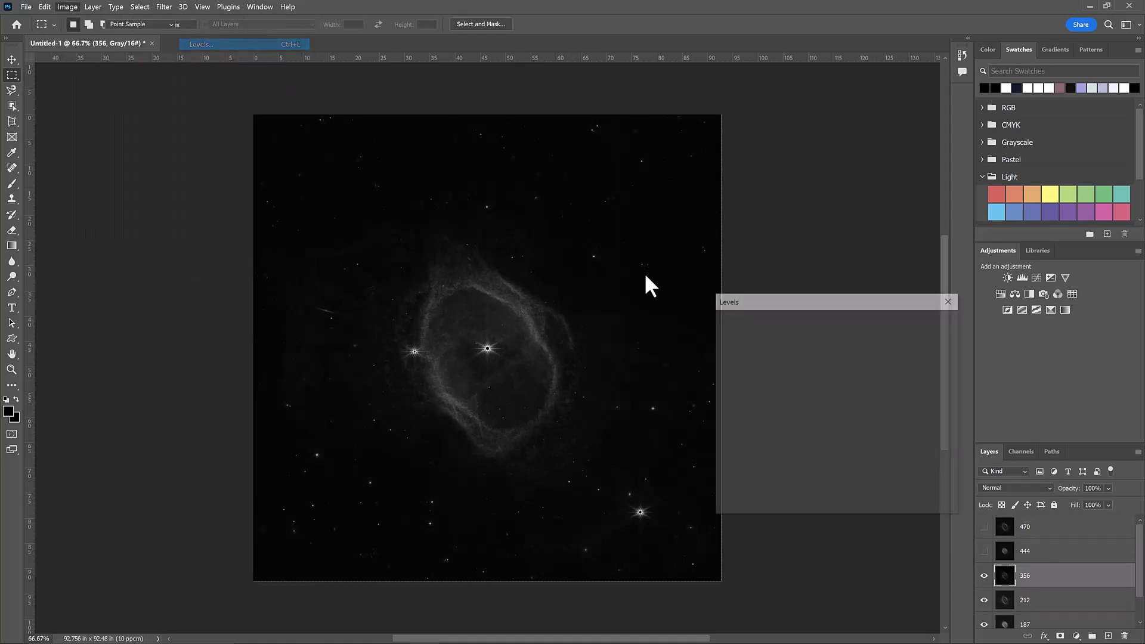
left_click_drag(804, 433, 764, 433)
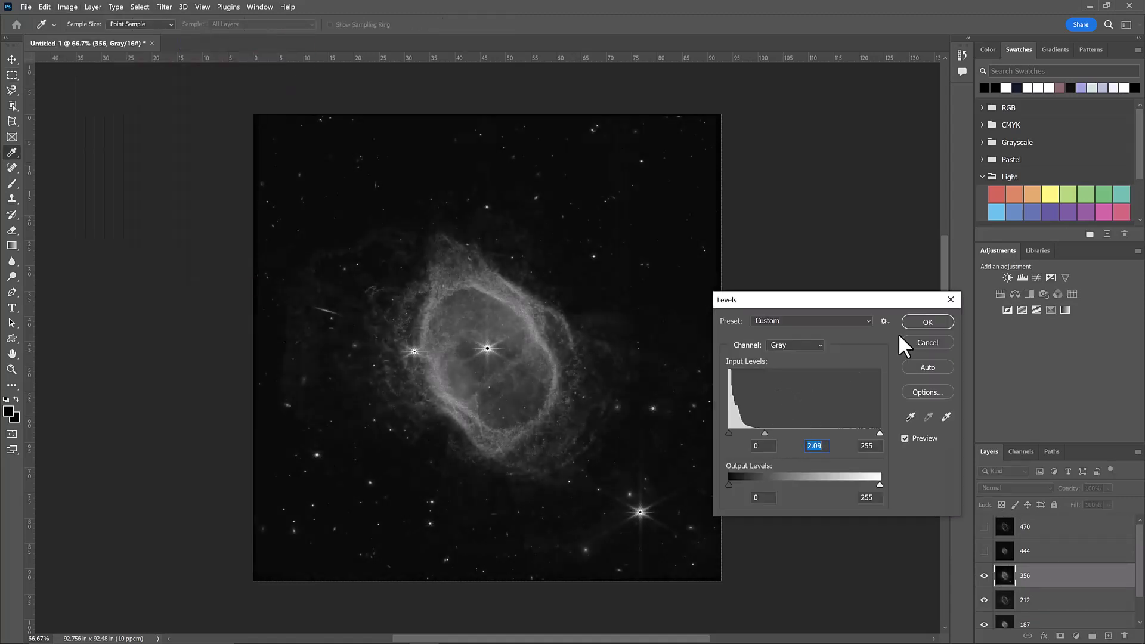
key("Return")
Apply a second Levels adjustment to the 356 layer.
left_click(67, 5)
mouse_move(90, 33)
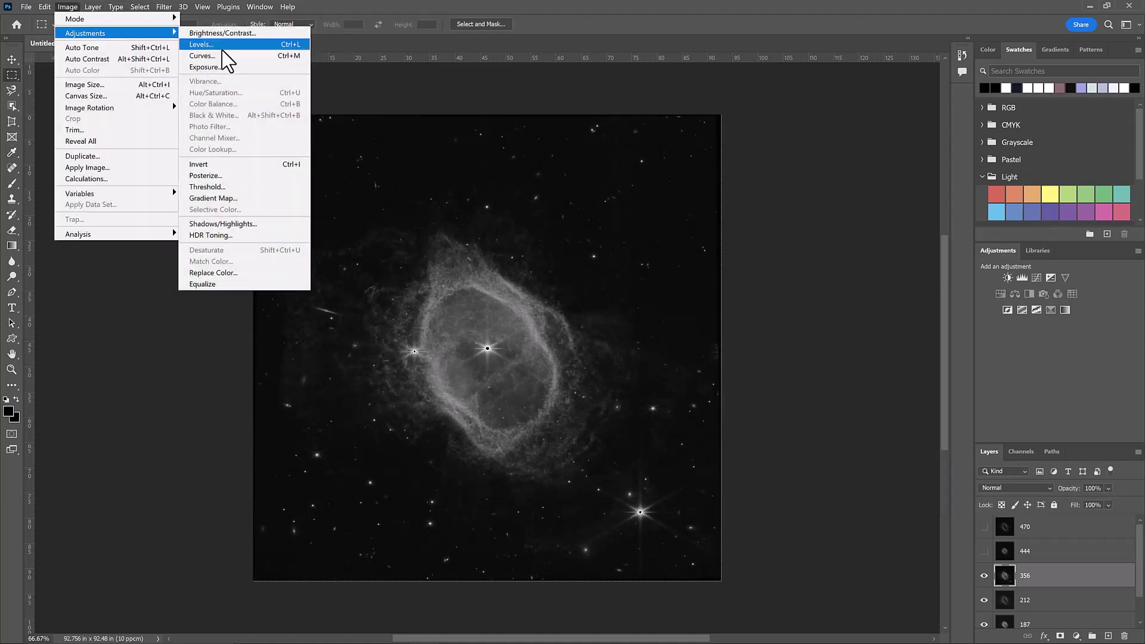
left_click(238, 46)
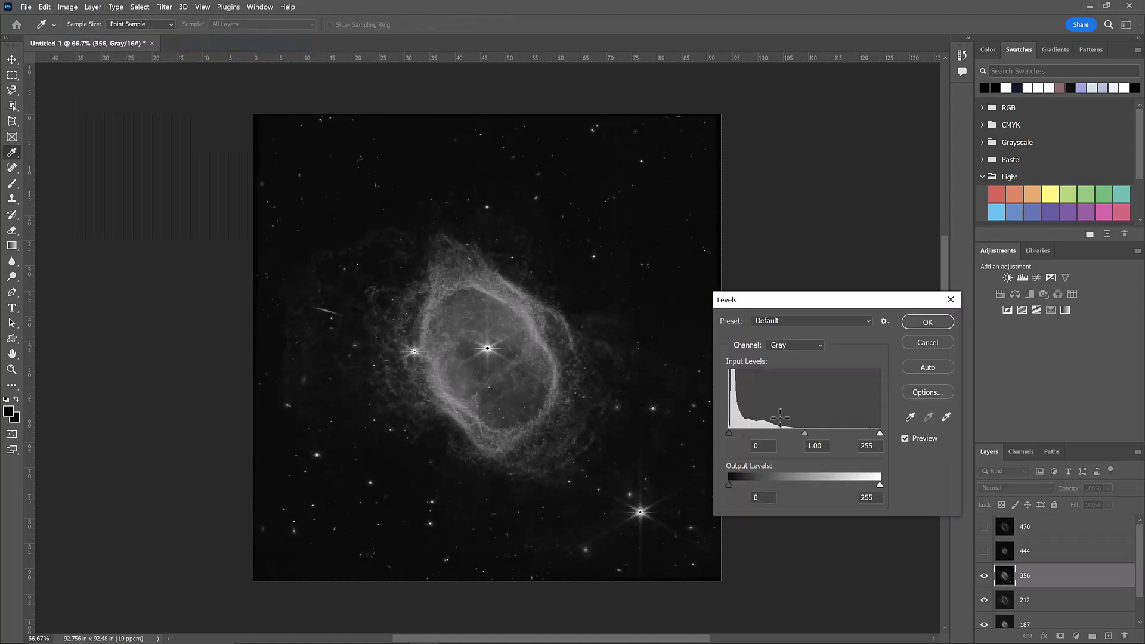
left_click(931, 323)
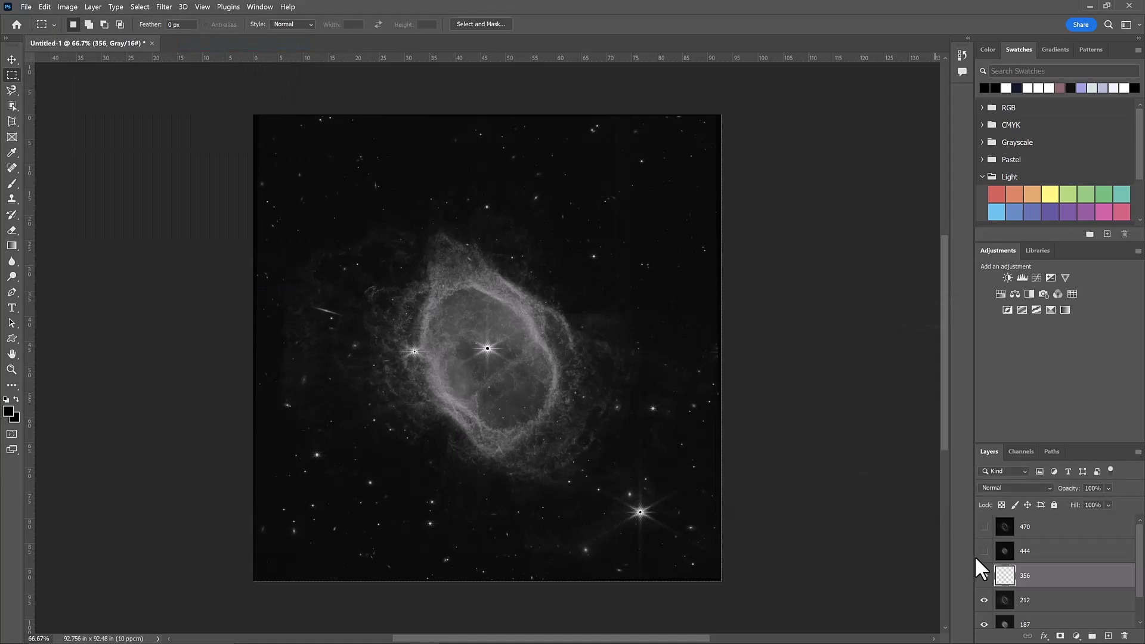
Show the 444 layer and brighten its midtones with a Levels adjustment to bring out the faint outer nebula.
left_click(984, 550)
left_click(1019, 553)
key("m")
left_click(67, 7)
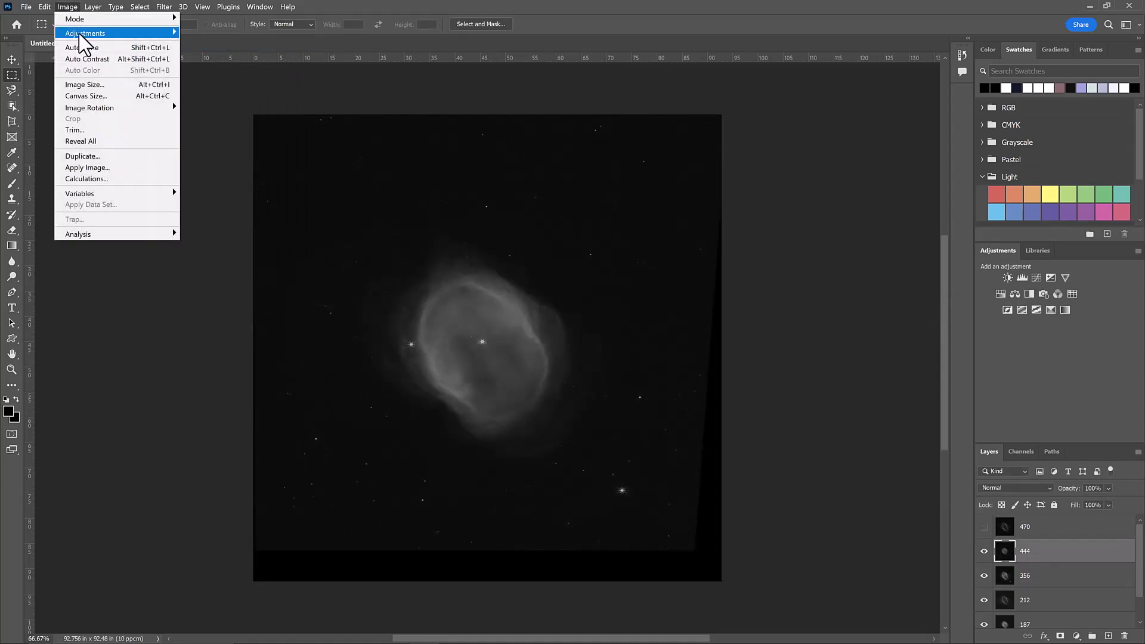
mouse_move(116, 34)
left_click(217, 46)
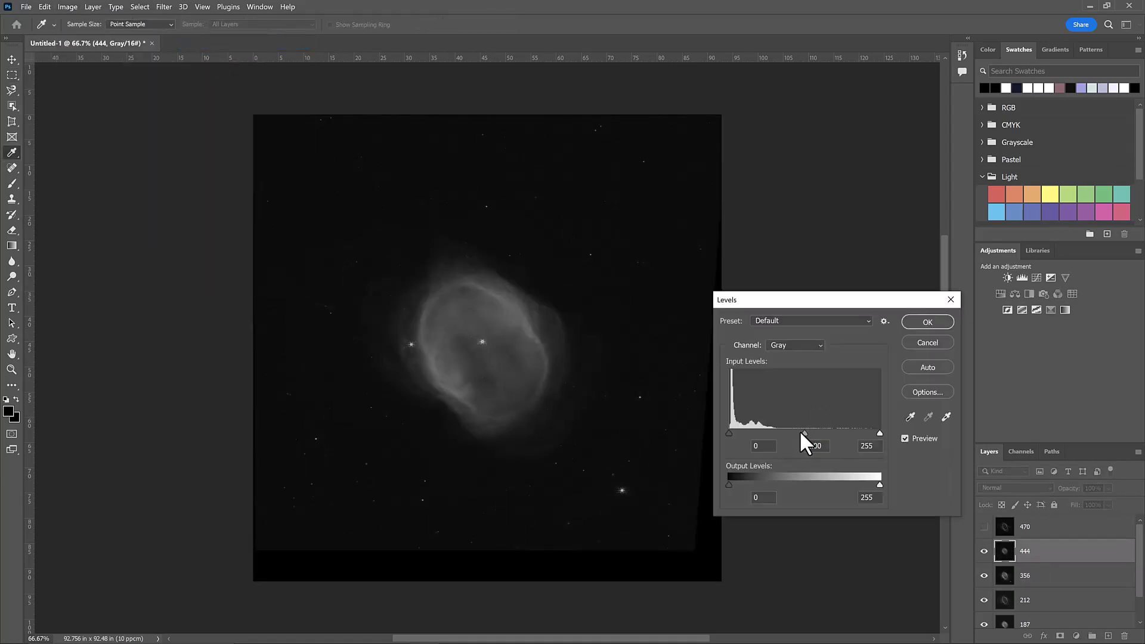
left_click_drag(803, 432, 776, 434)
left_click(942, 328)
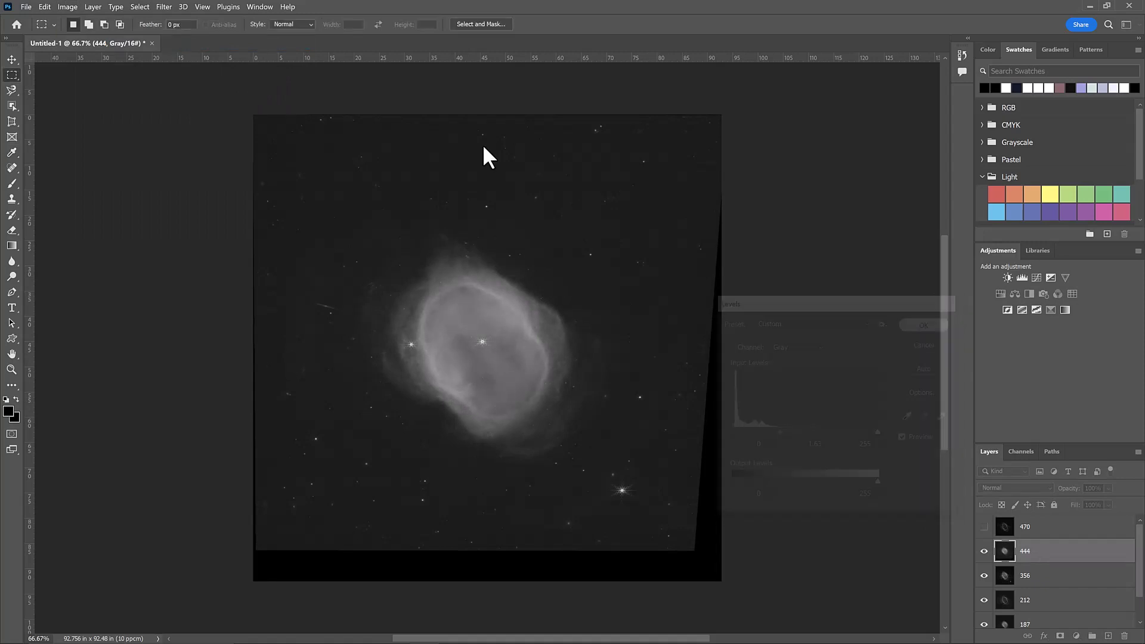
Darken the 444 layer's background with a second Levels adjustment, setting the black input level to 9.
left_click(68, 7)
mouse_move(86, 36)
left_click(217, 47)
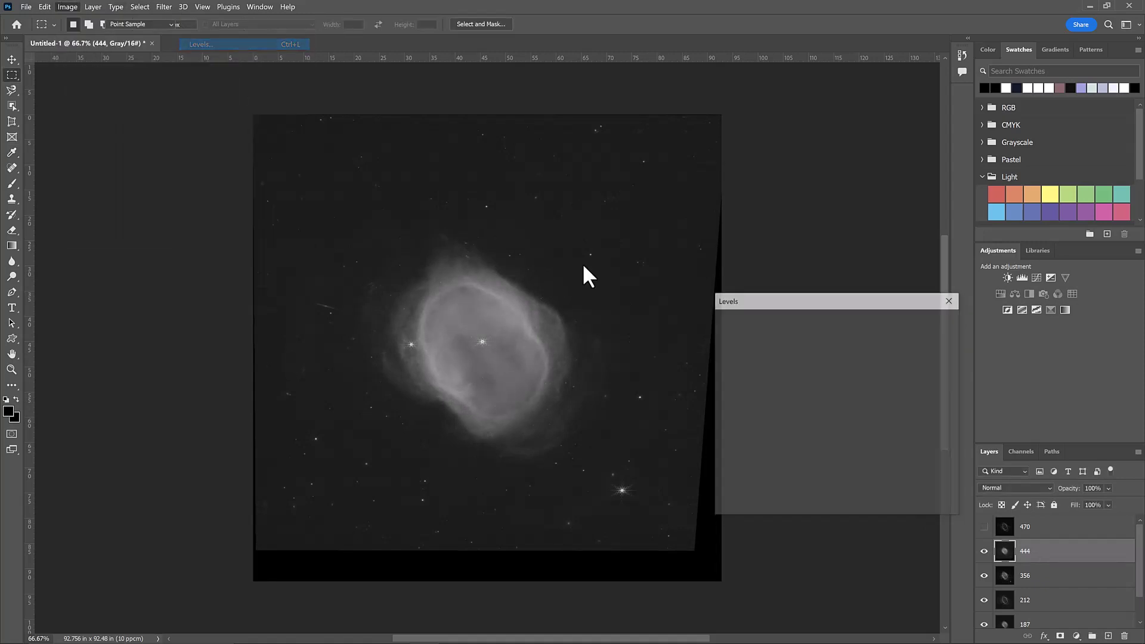
left_click_drag(729, 433, 732, 434)
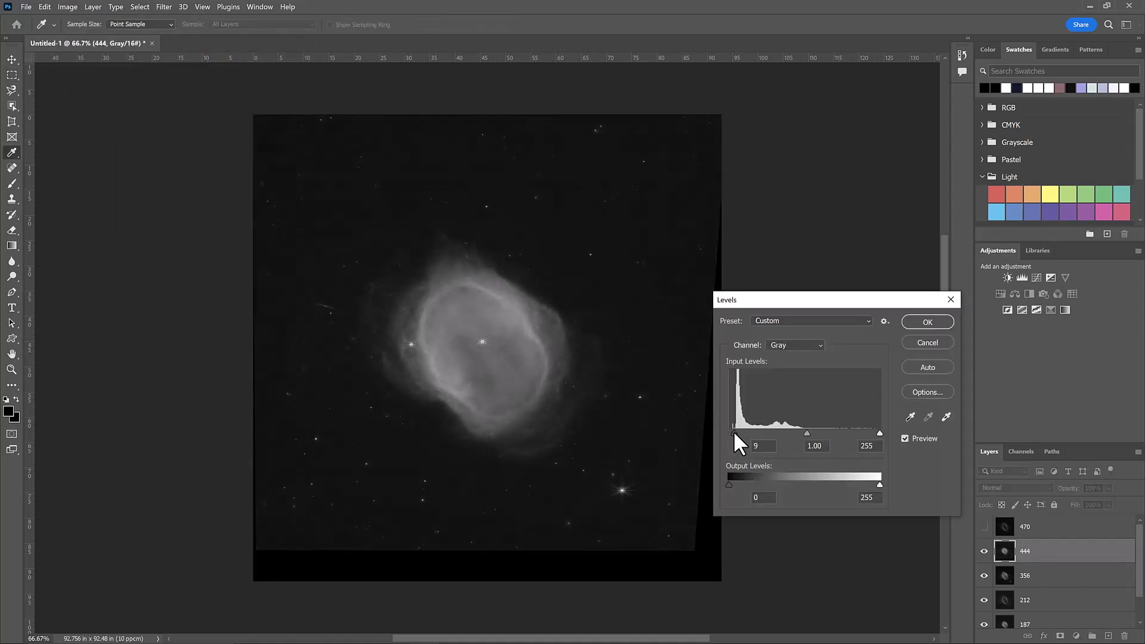
left_click(912, 322)
Show the 470 layer and brighten it with a Levels adjustment, setting the midtone input level to 1.67.
left_click(984, 526)
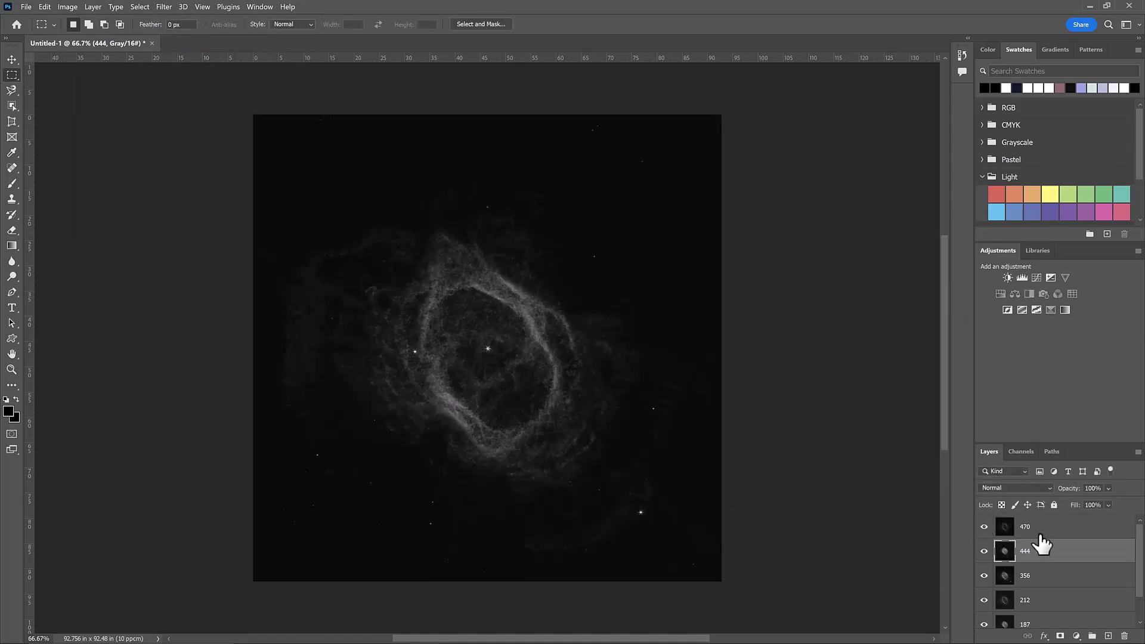
left_click(1025, 527)
key("m")
left_click(68, 7)
mouse_move(84, 36)
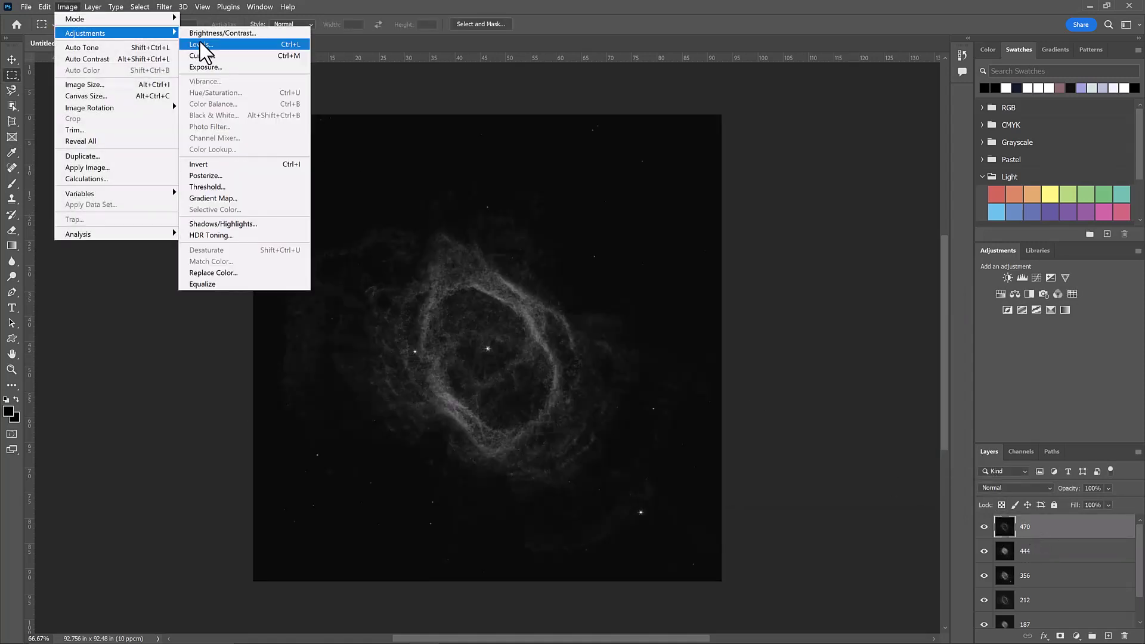
left_click(206, 44)
left_click_drag(805, 432, 775, 429)
left_click(927, 322)
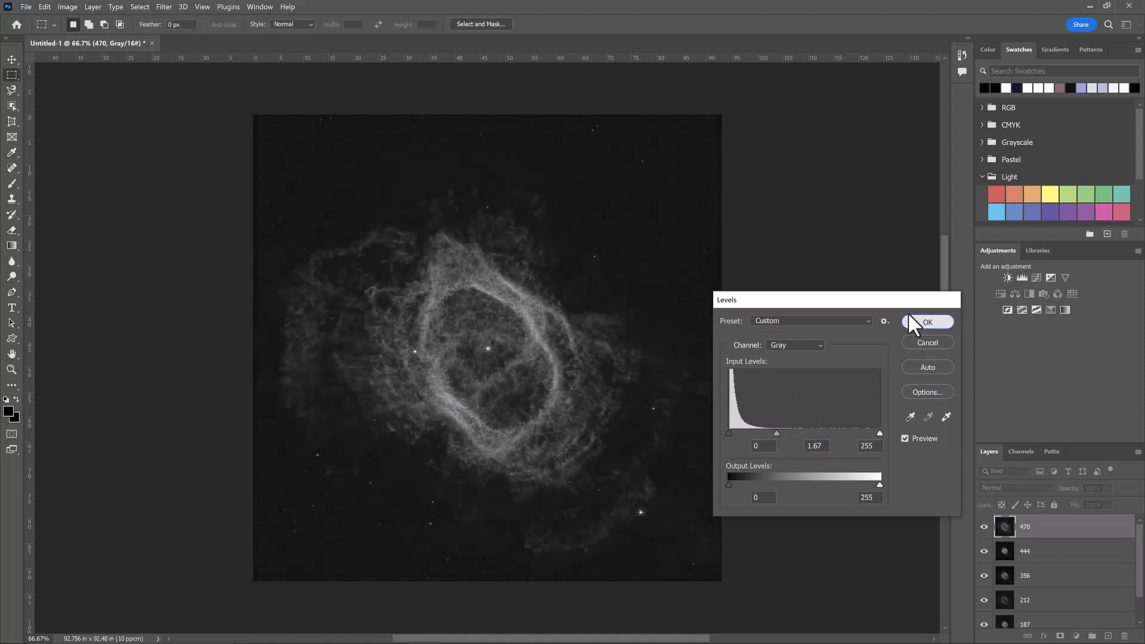
Darken the 470 layer's background with a second Levels adjustment, setting the black input level to 6.
left_click(67, 7)
mouse_move(92, 33)
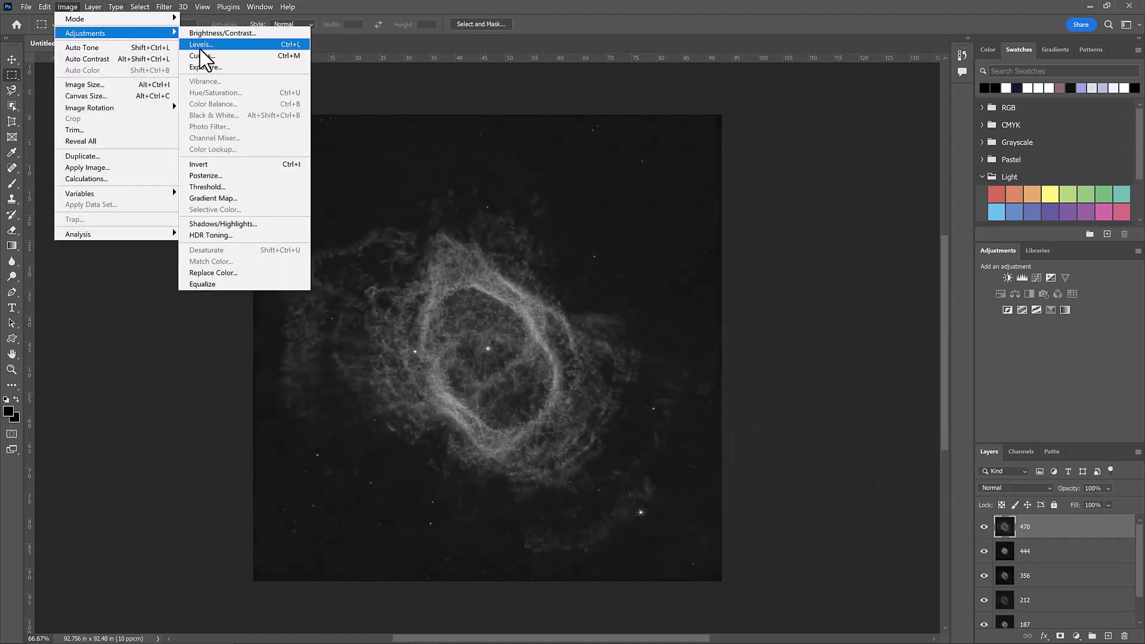
left_click(225, 44)
left_click_drag(727, 433, 730, 433)
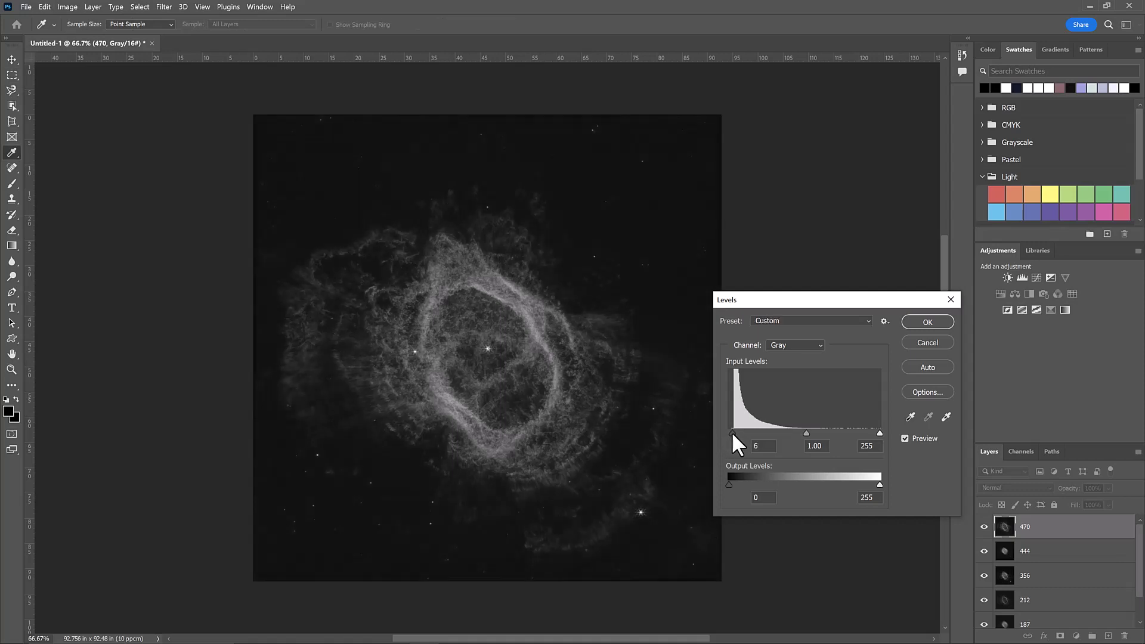
left_click(928, 324)
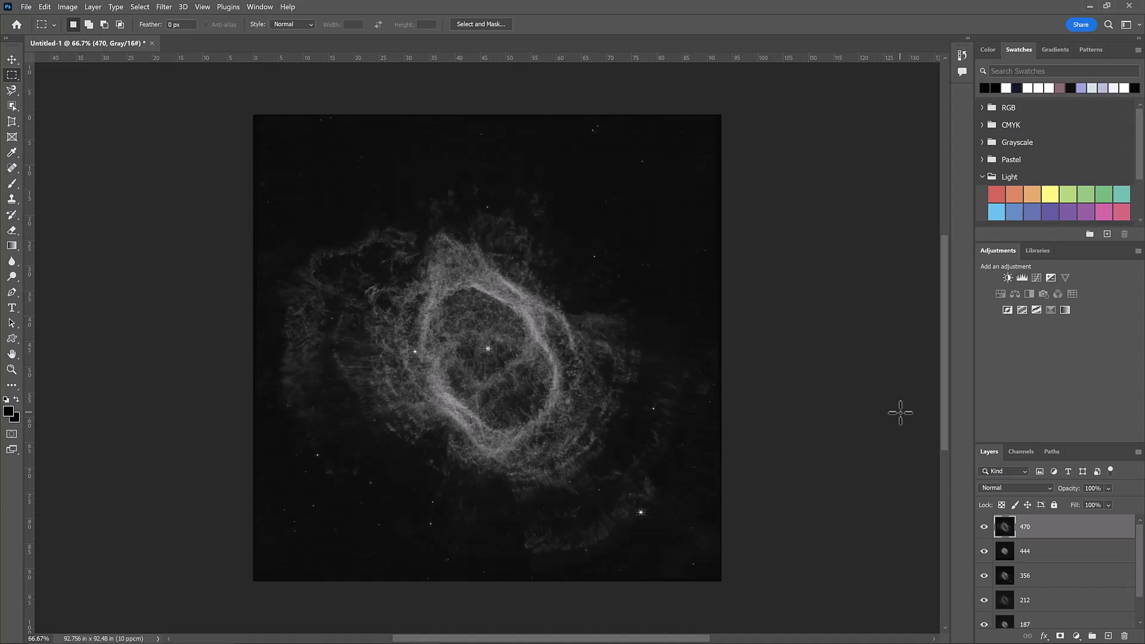
Convert the image from grayscale to RGB Color mode without merging the layers.
left_click(67, 7)
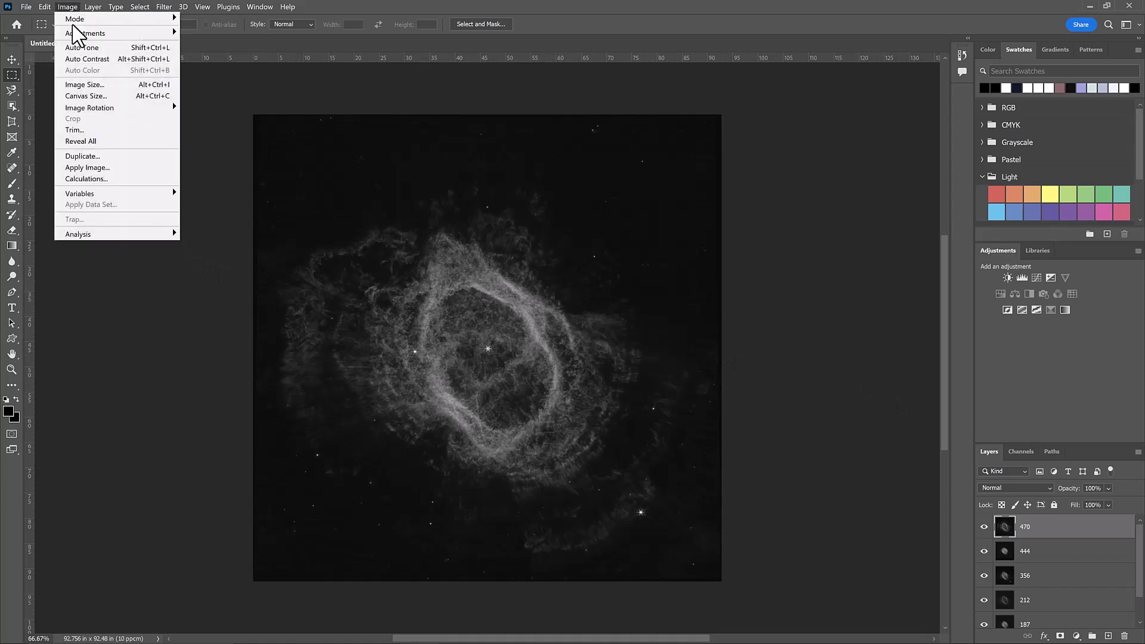
mouse_move(81, 19)
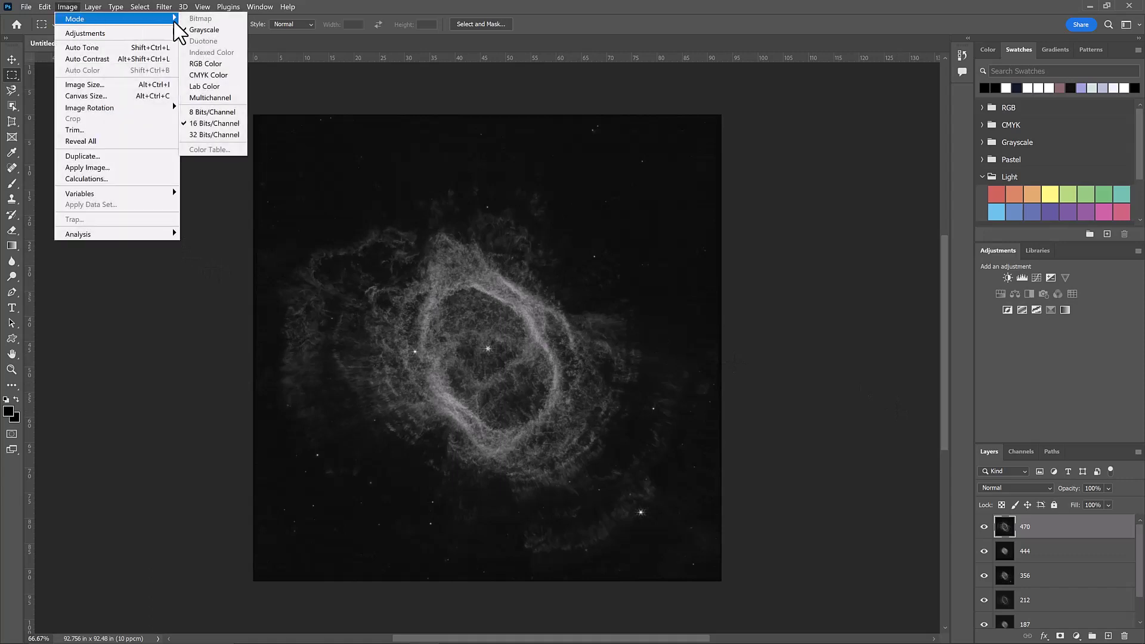
left_click(233, 64)
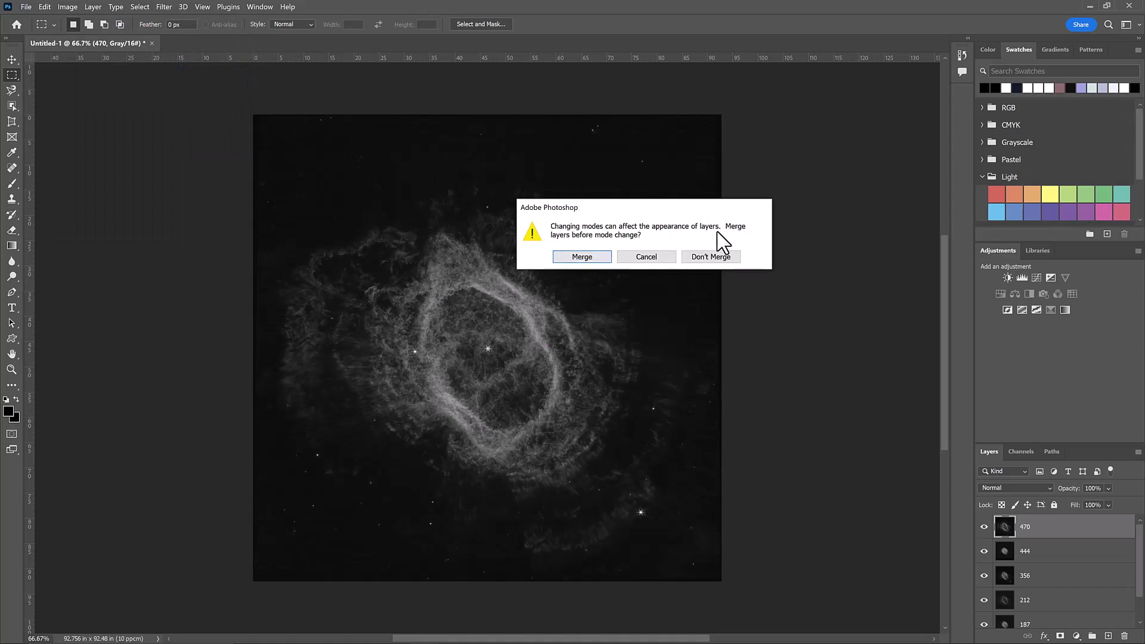
left_click(713, 256)
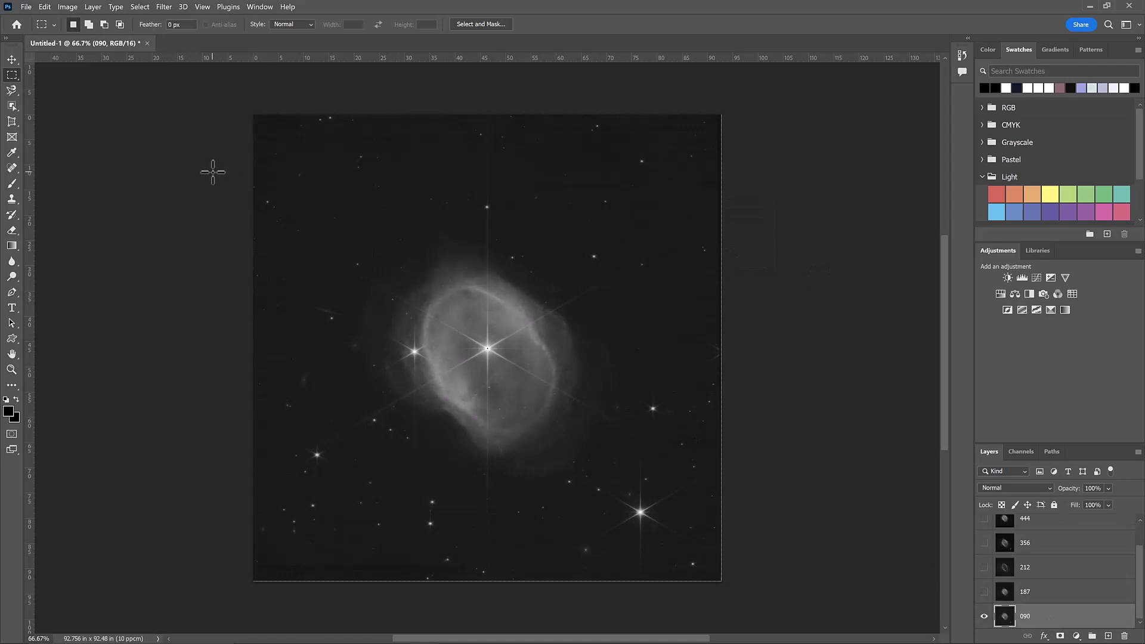
Add a Hue/Saturation adjustment layer clipped to the 090 layer and turn on Colorize.
left_click(94, 6)
mouse_move(205, 154)
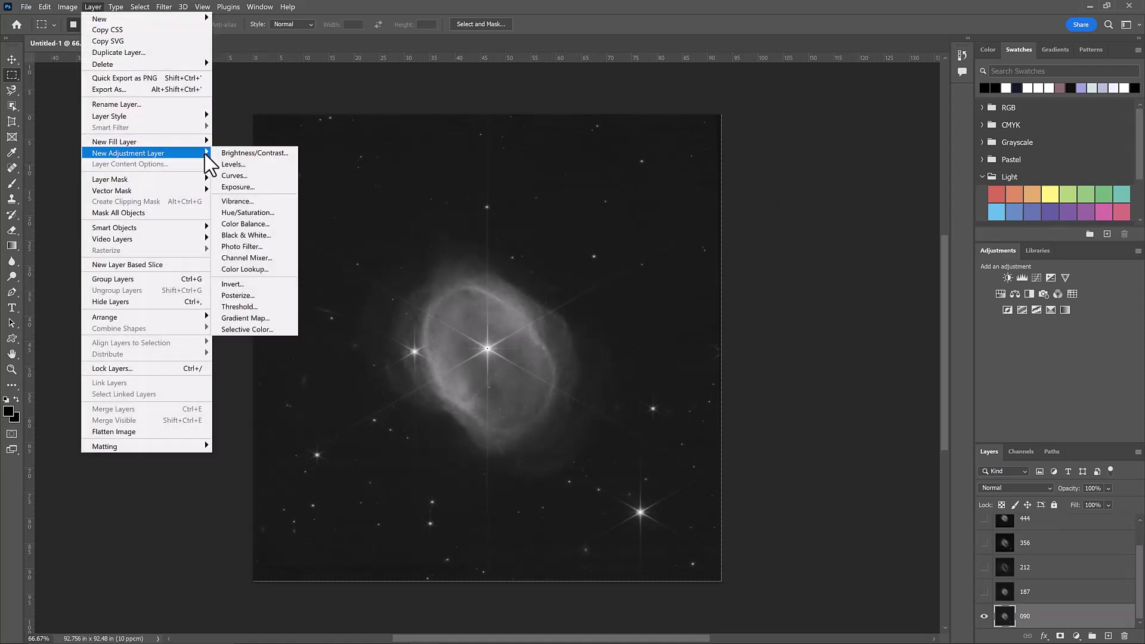
left_click(251, 211)
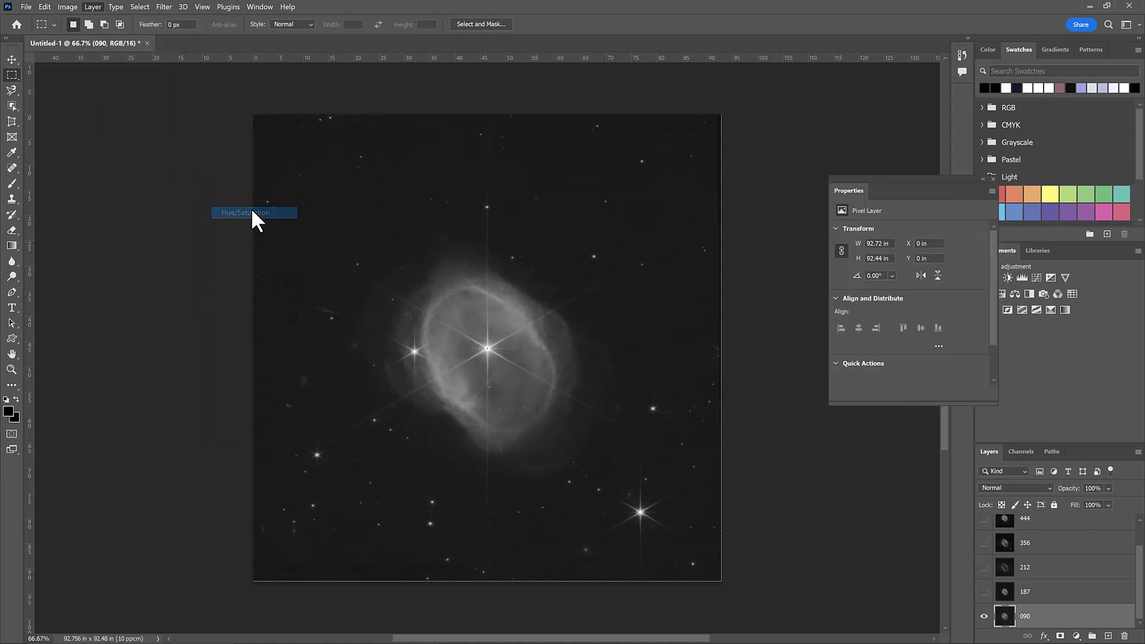
left_click(484, 212)
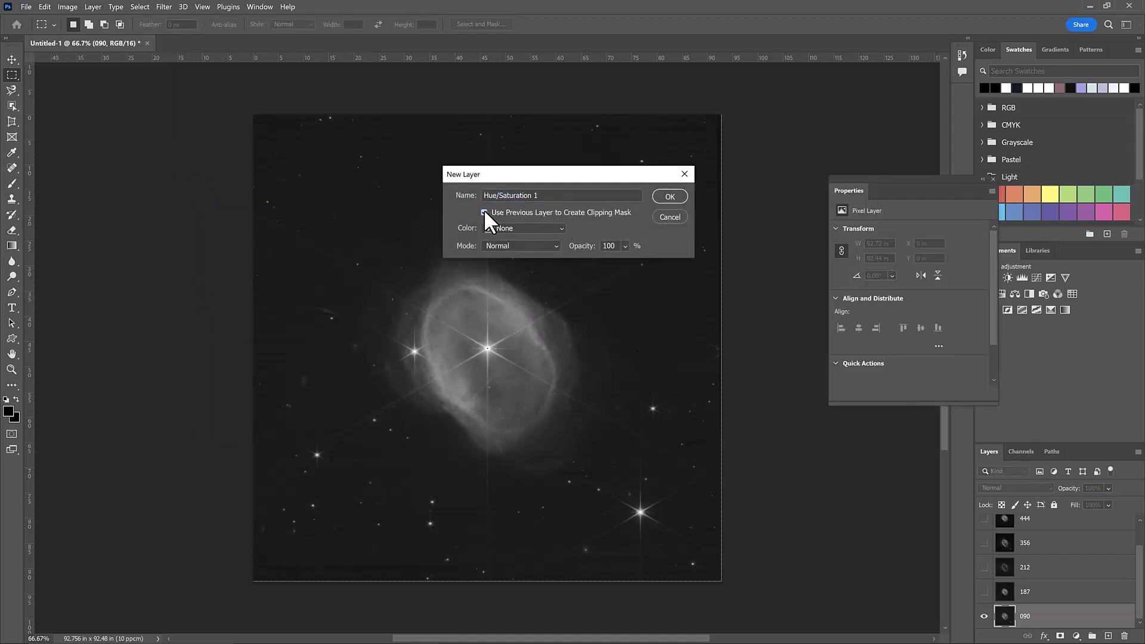
left_click(659, 194)
left_click(912, 338)
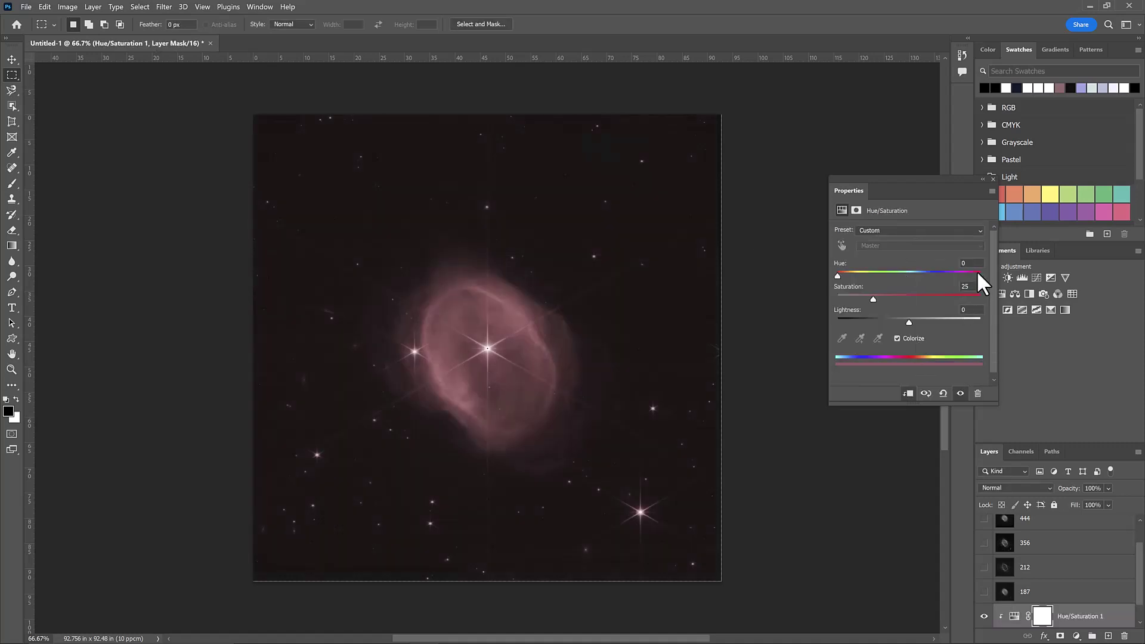
Tint the 090 layer blue by setting its Hue/Saturation adjustment to hue 200, saturation 100 and lightness -50.
left_click(951, 265)
type("200")
key("Tab")
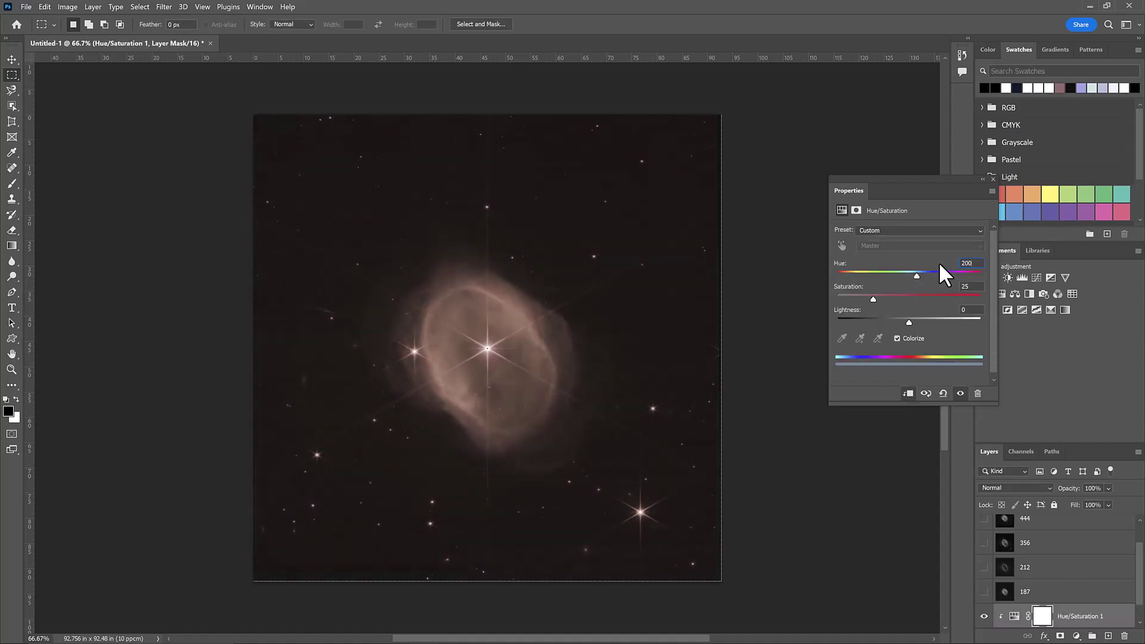
type("100")
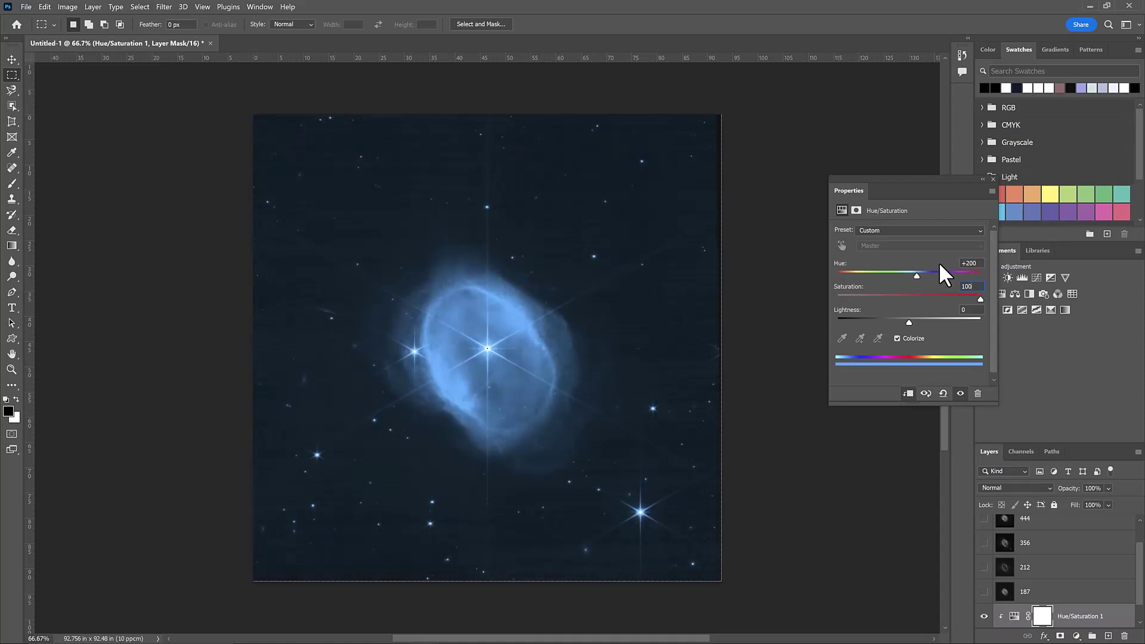
key("Tab")
type("-50")
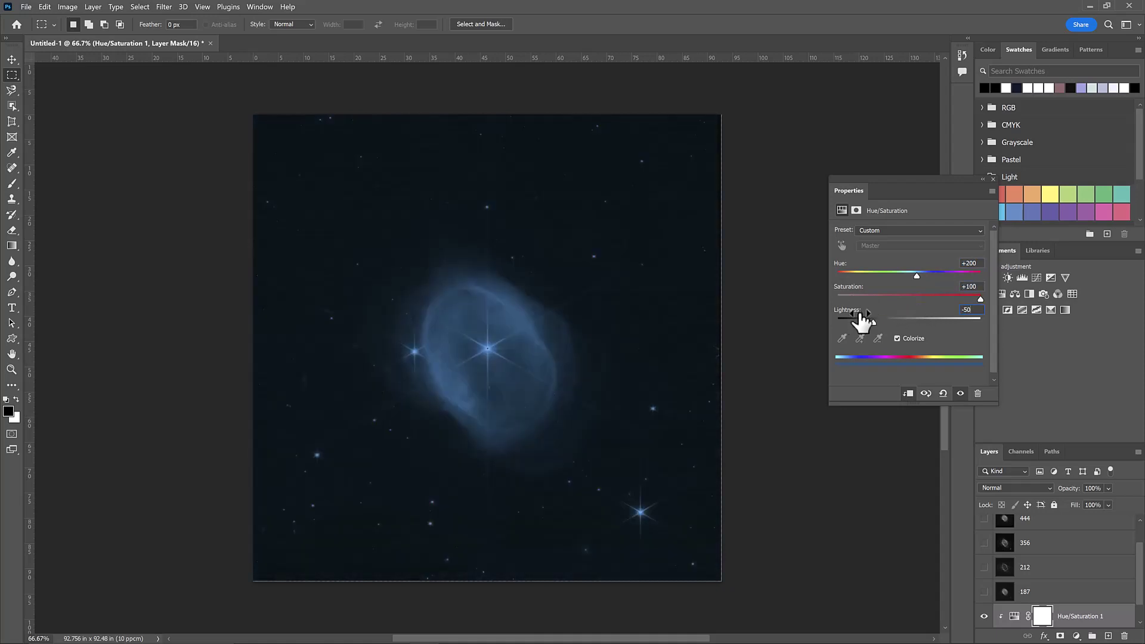
Show the 187 layer and add a Hue/Saturation adjustment layer clipped to it with Colorize turned on.
left_click(991, 178)
left_click(984, 592)
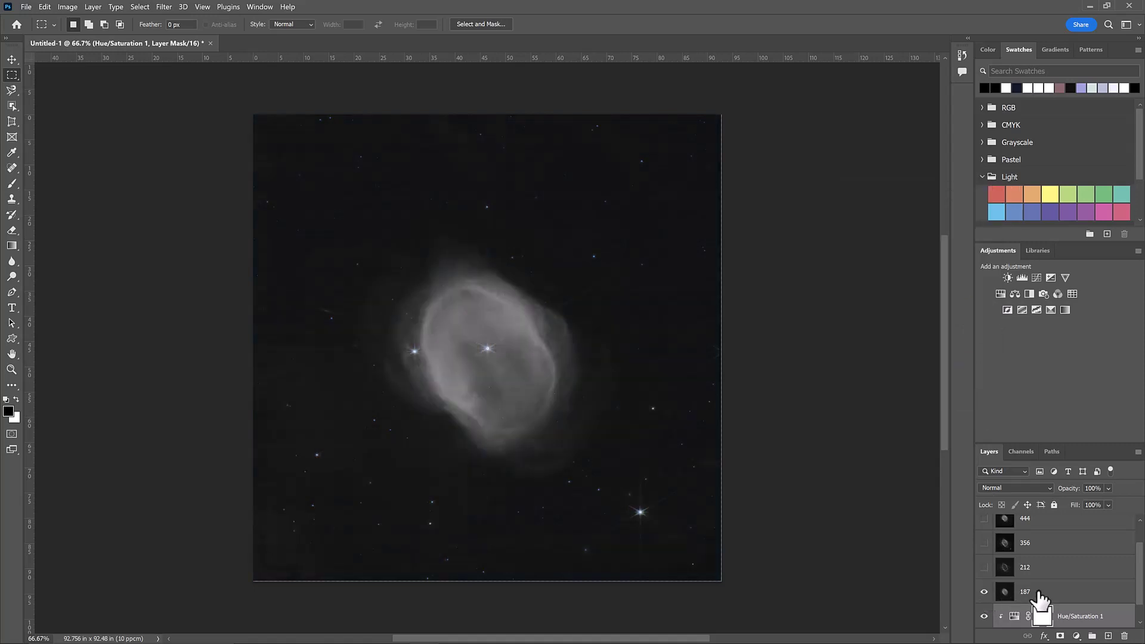
left_click(1038, 596)
left_click(93, 7)
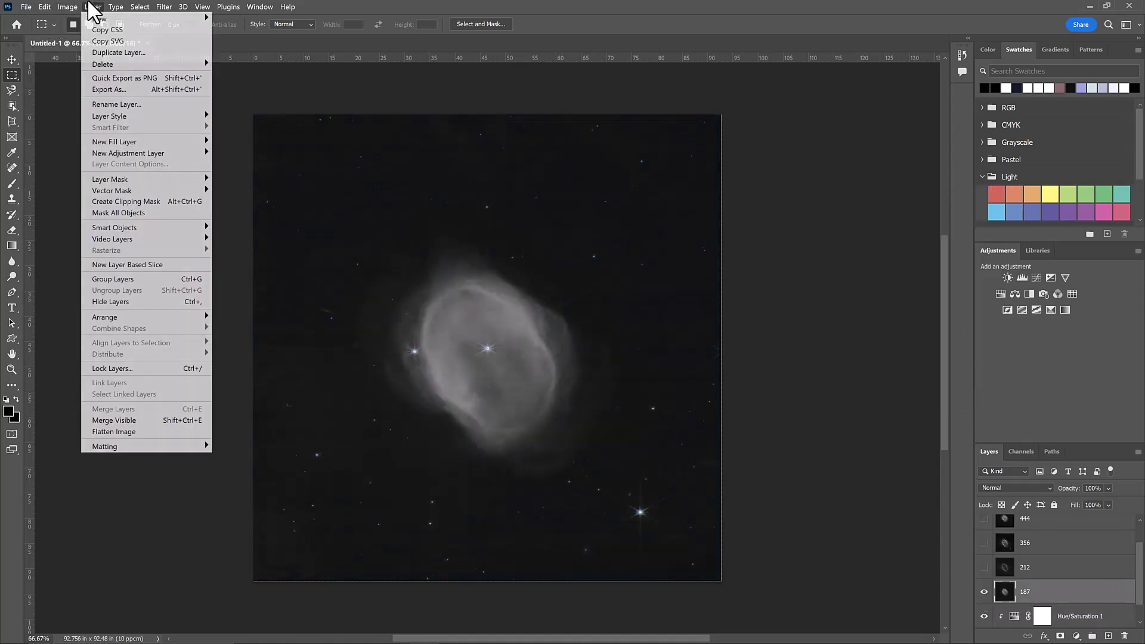
mouse_move(185, 153)
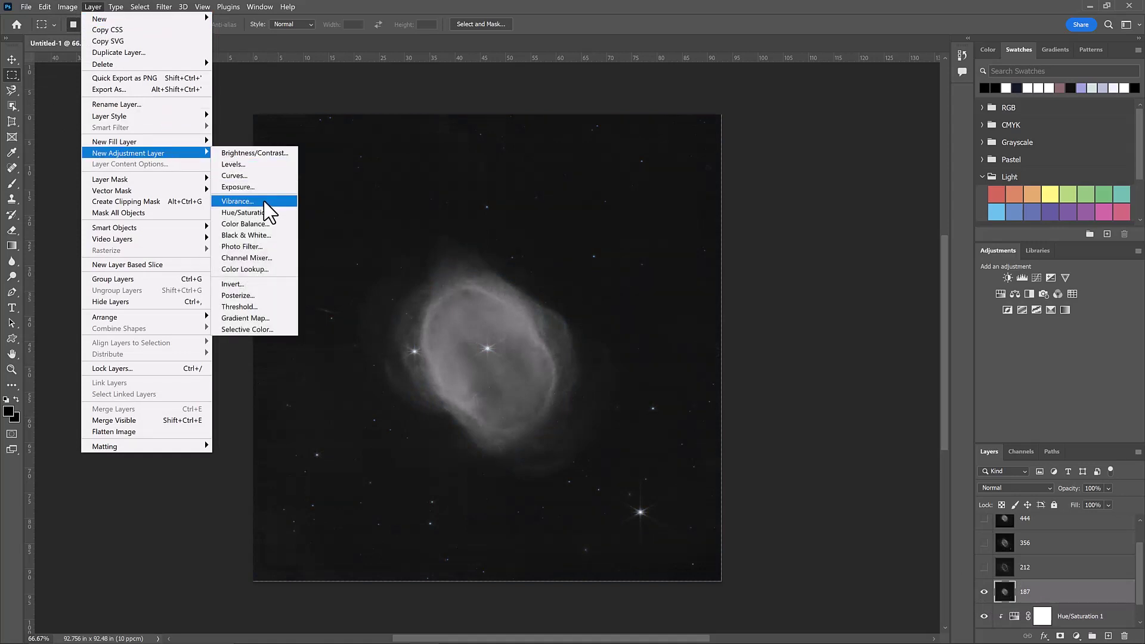
left_click(262, 214)
left_click(571, 213)
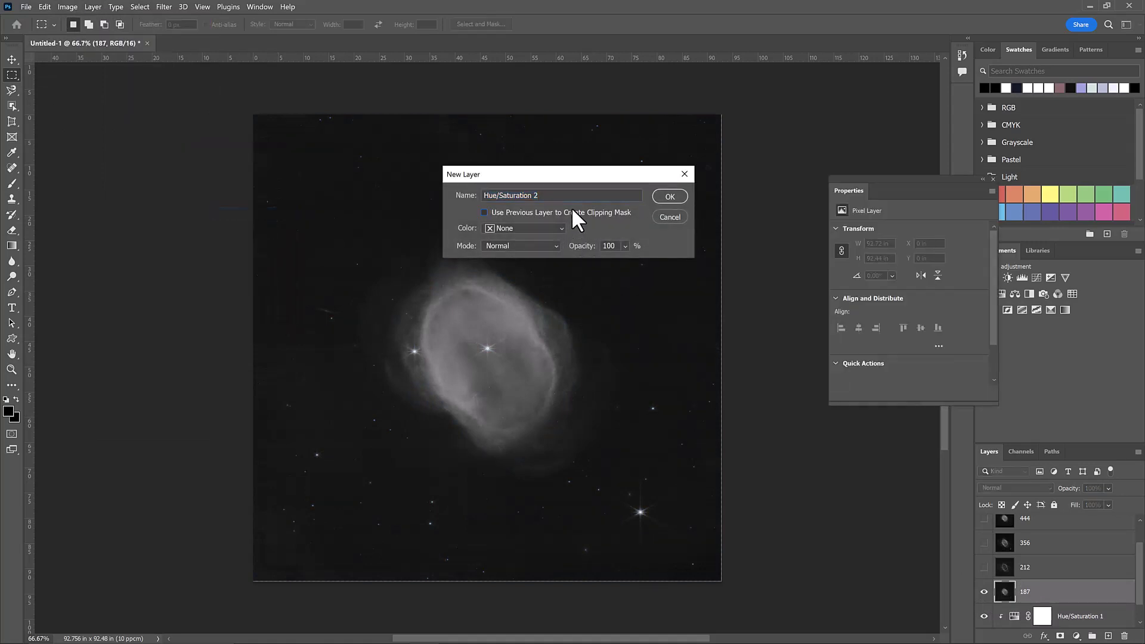
left_click(686, 196)
left_click(910, 338)
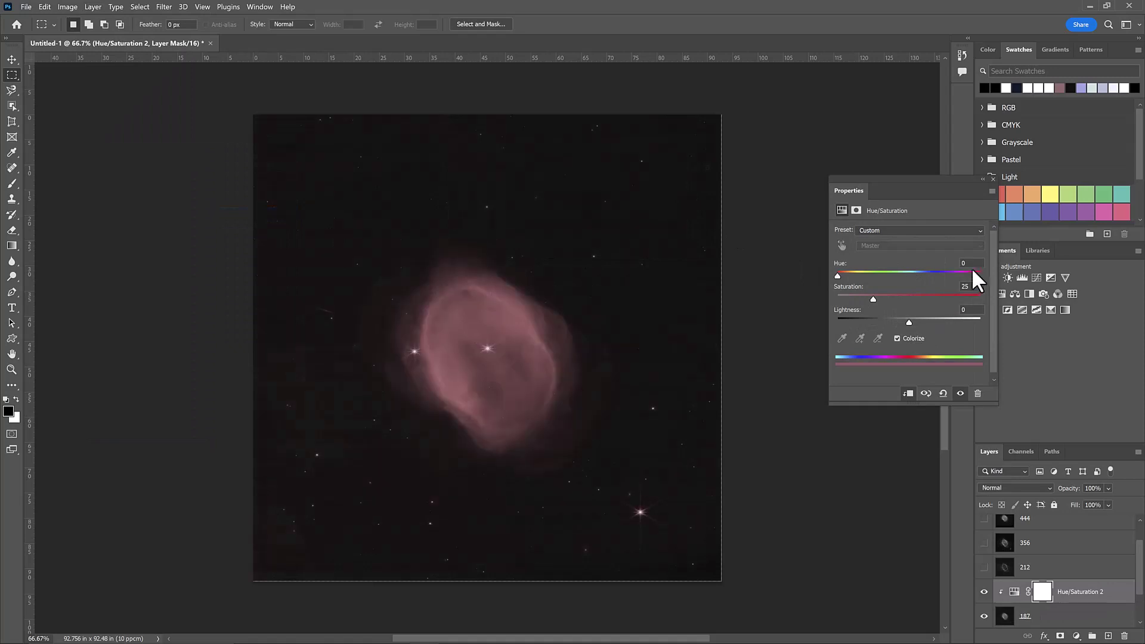
Tint the 187 layer blue by setting its Hue/Saturation adjustment to hue 200, saturation 100 and lightness -50.
type("200")
key("Tab")
type("100")
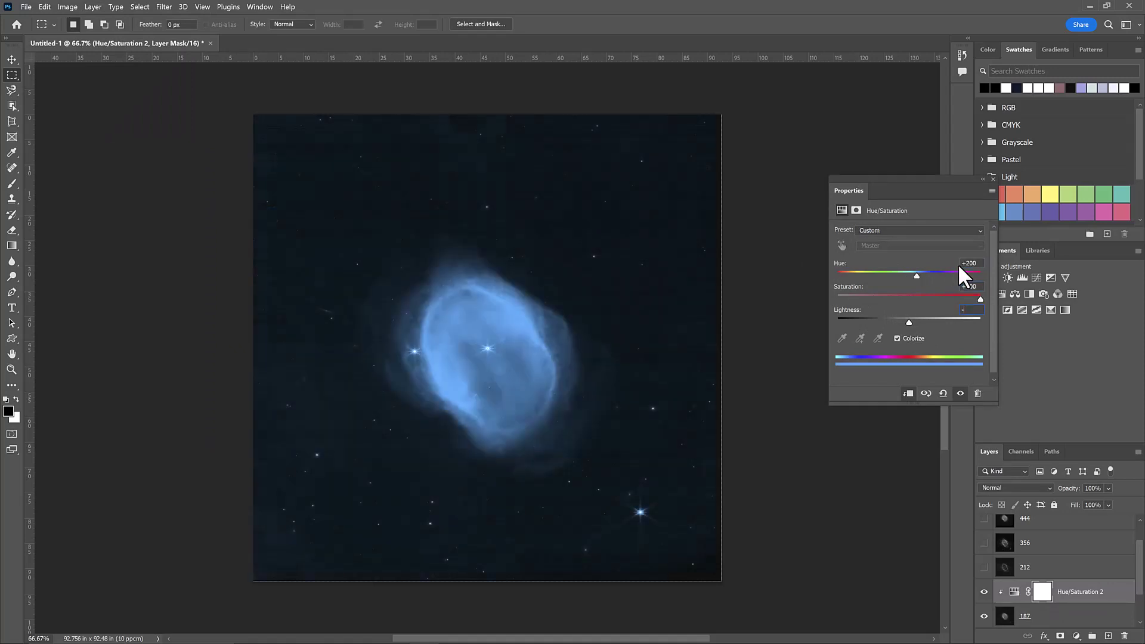
key("Tab")
type("-50")
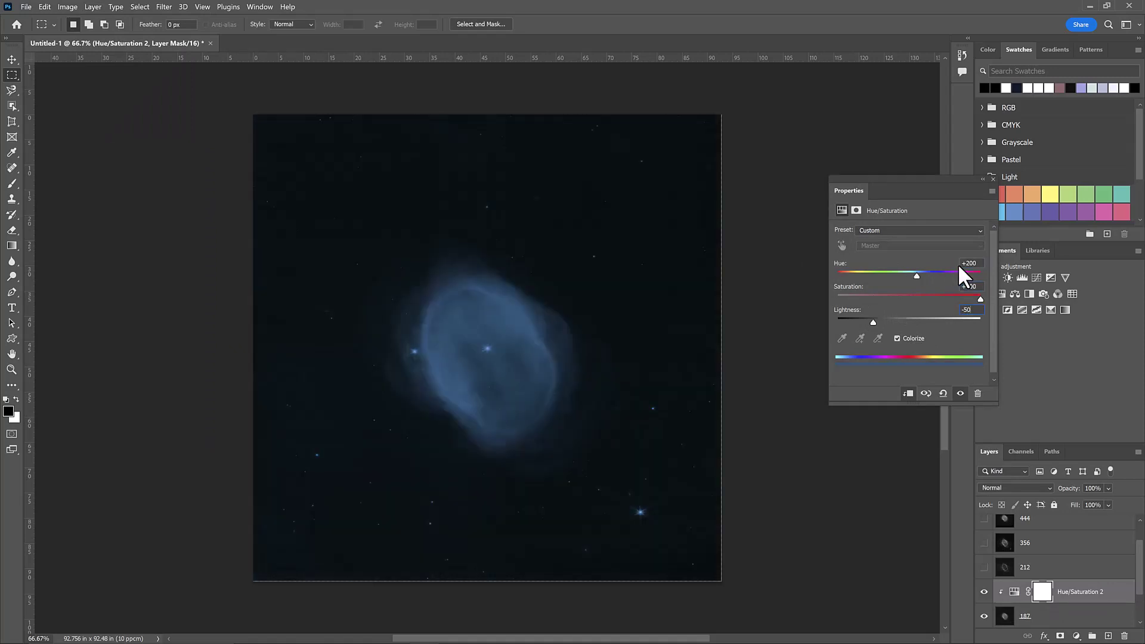
left_click(988, 177)
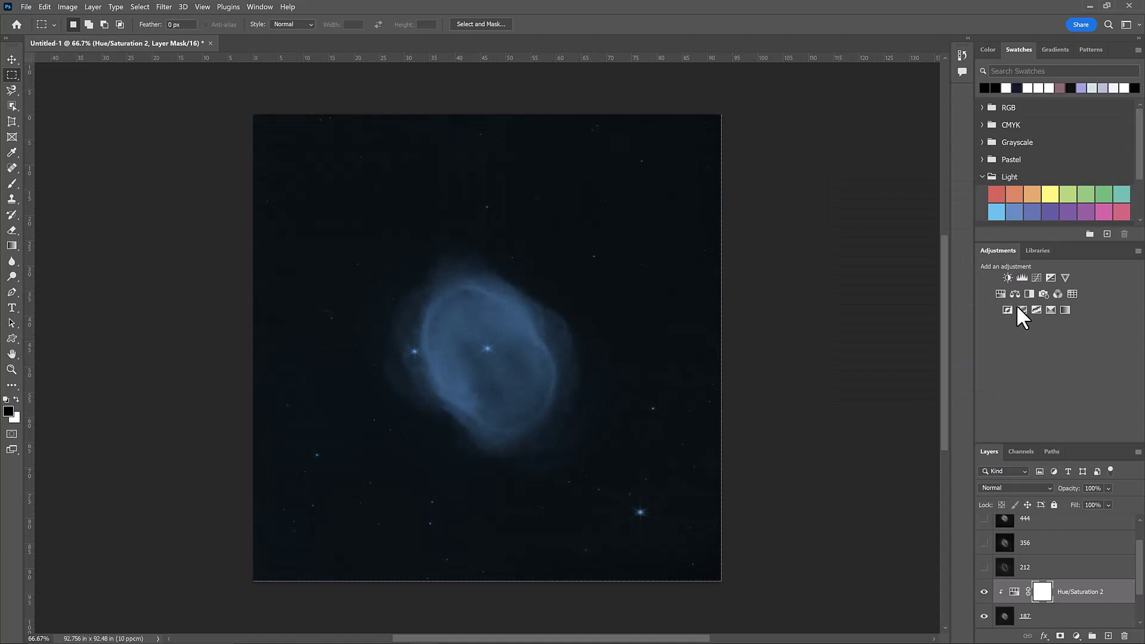
Show the 212 layer and add a Hue/Saturation adjustment layer clipped to it with Colorize turned on.
left_click(984, 567)
left_click(1031, 571)
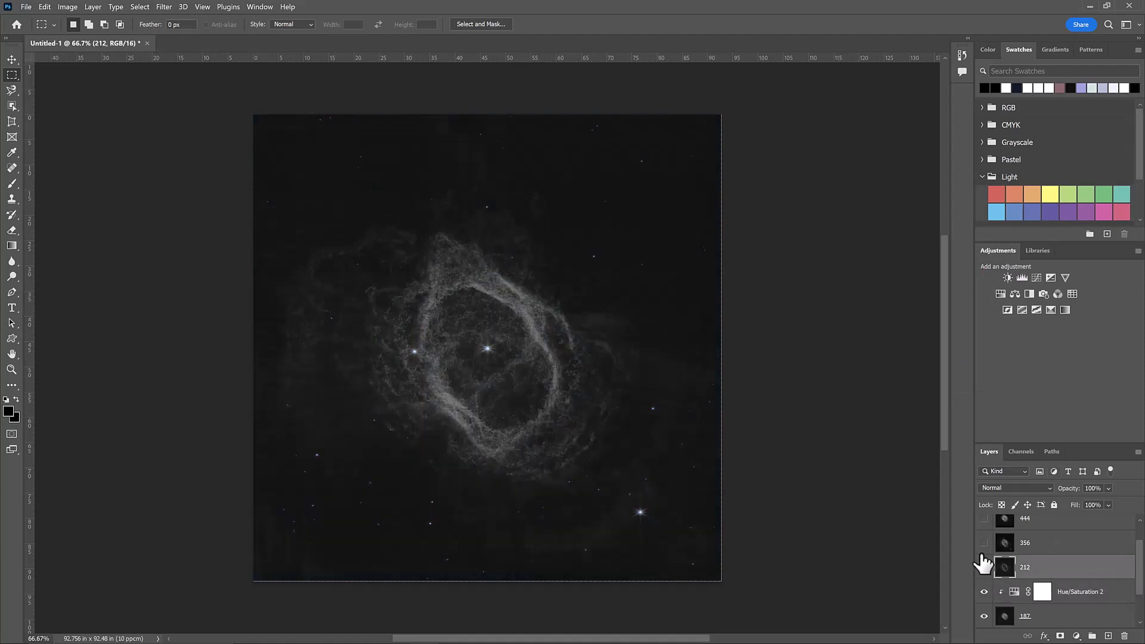
left_click(91, 6)
mouse_move(202, 154)
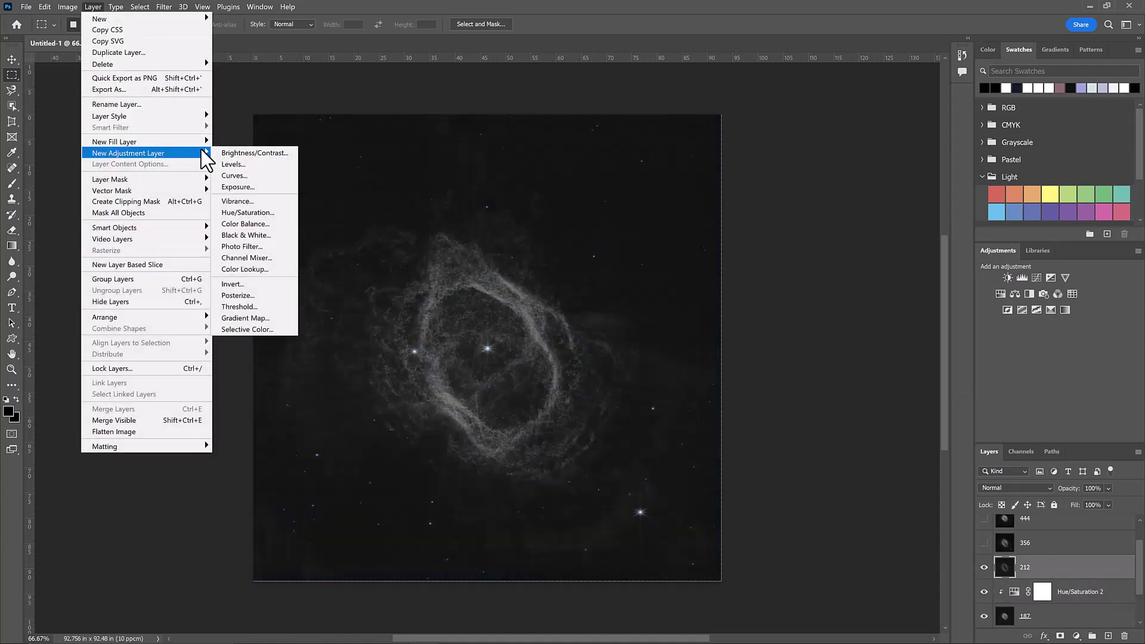
left_click(266, 214)
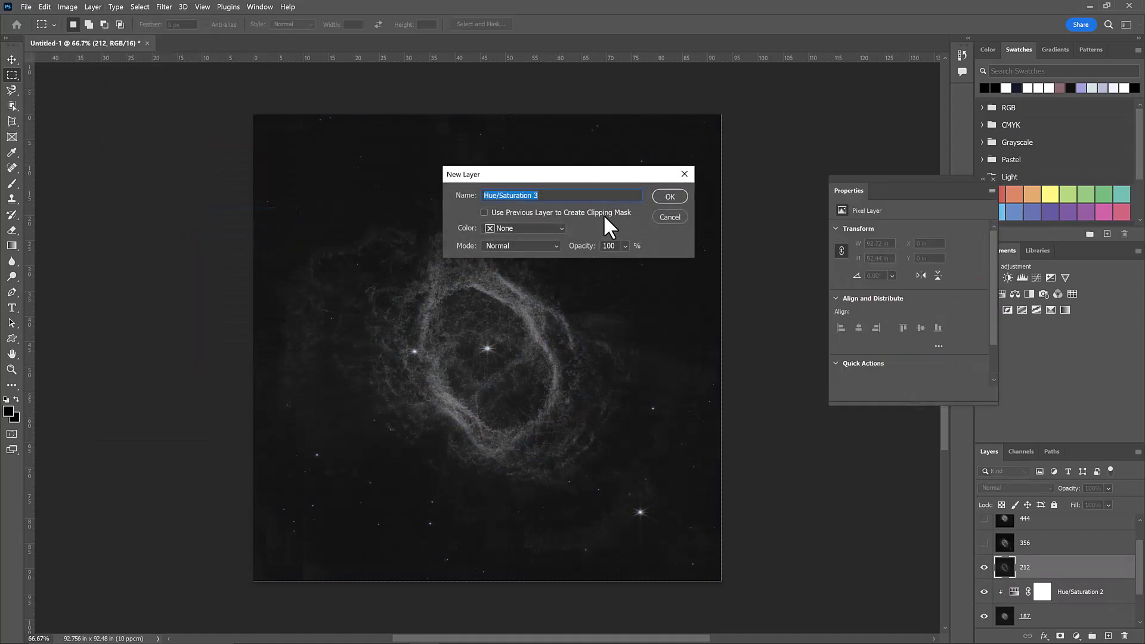
left_click(603, 212)
left_click(671, 197)
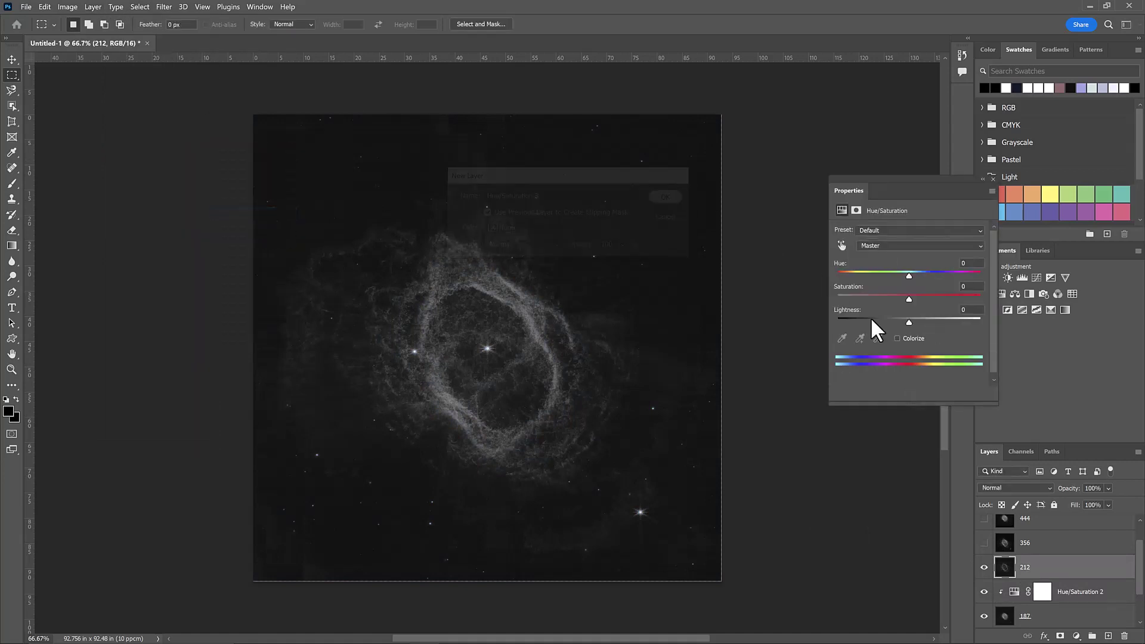
left_click(920, 338)
Tint the 212 layer green by setting its Hue/Saturation adjustment to hue 120, saturation 100 and lightness -50.
left_click(980, 263)
type("12")
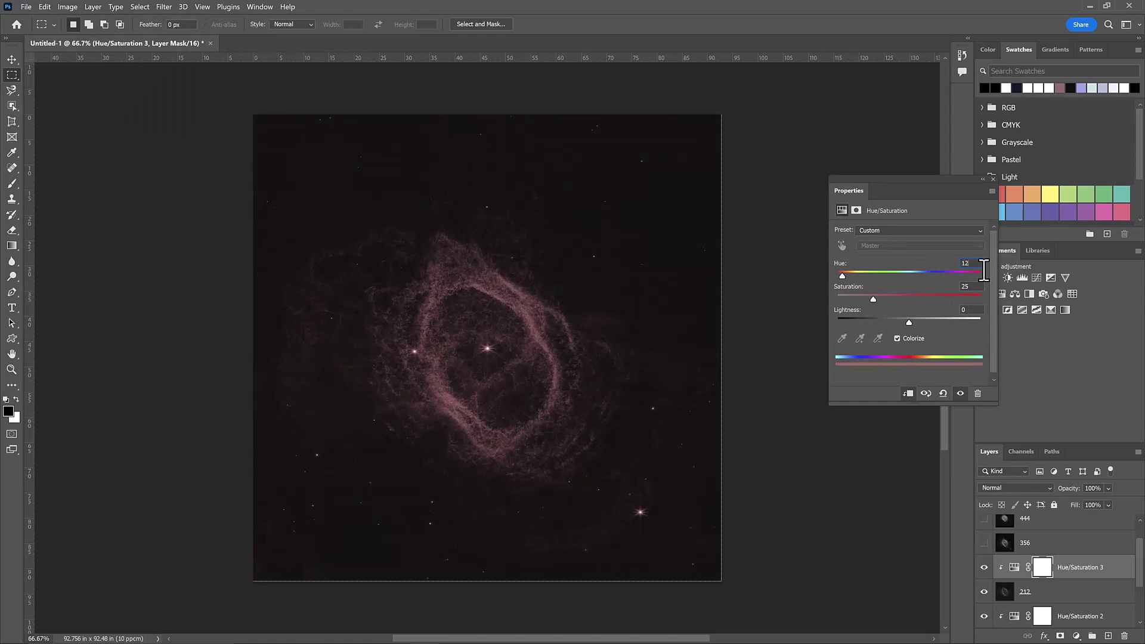
type("0")
key("Tab")
type("100")
key("Tab")
type("-50")
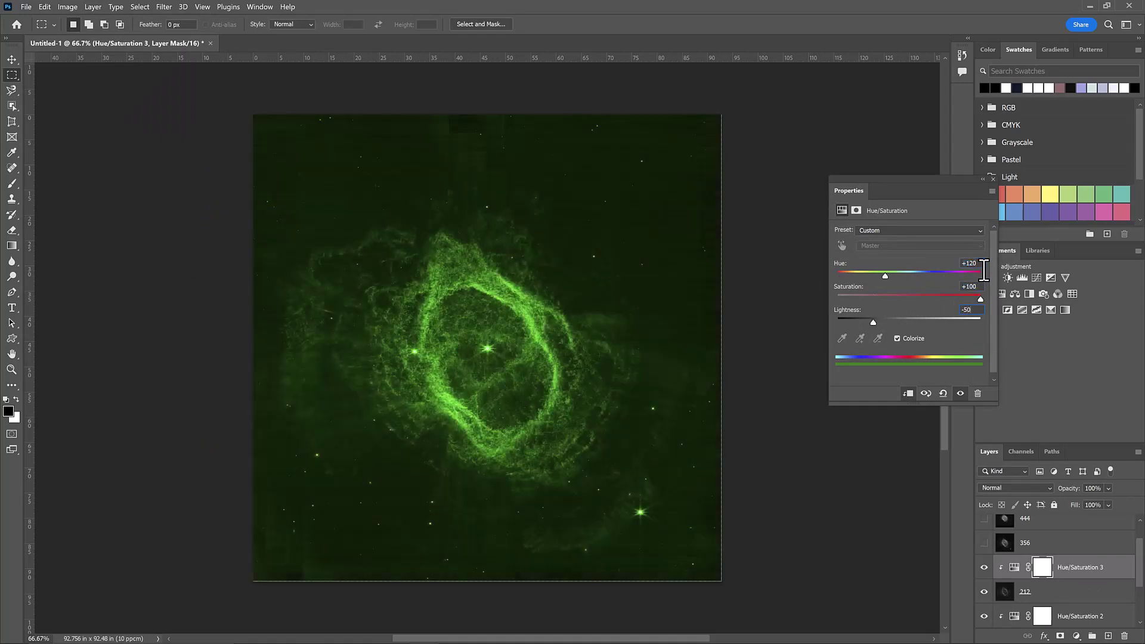
left_click(993, 178)
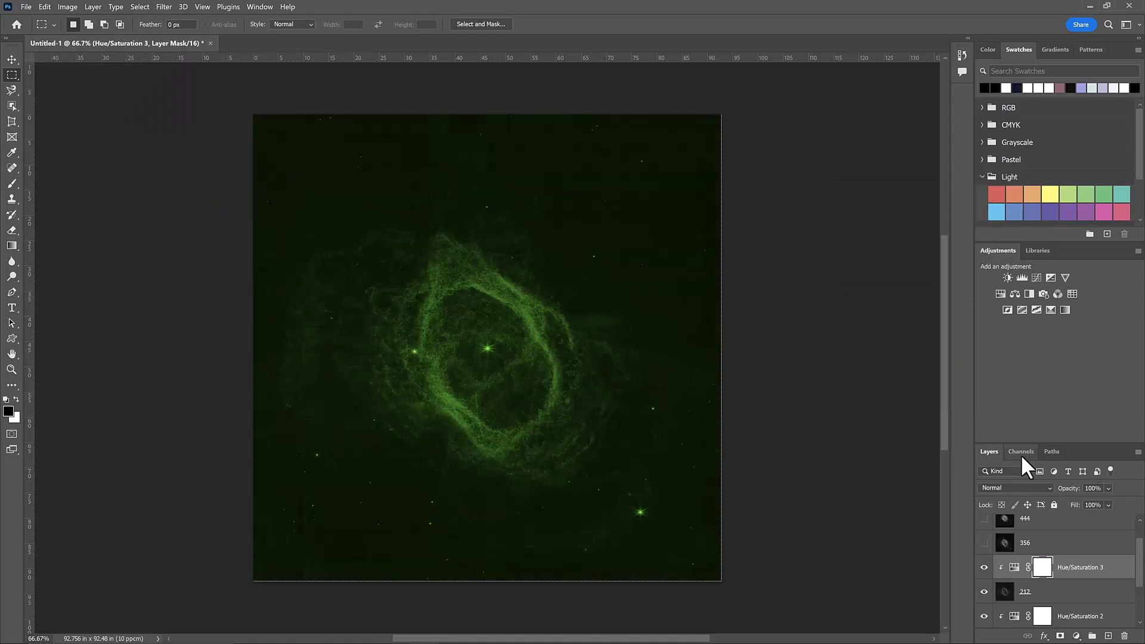
Show the 356 layer and add a Hue/Saturation adjustment layer clipped to it with Colorize turned on.
scroll(1067, 567, "up", 1)
left_click(984, 575)
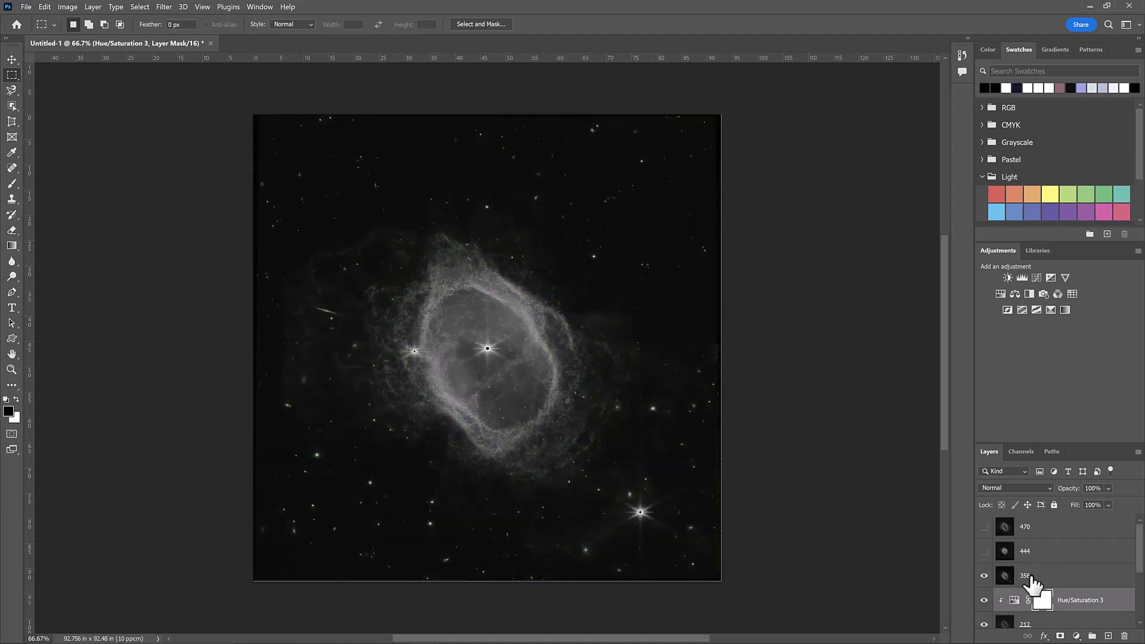
left_click(1026, 575)
left_click(93, 6)
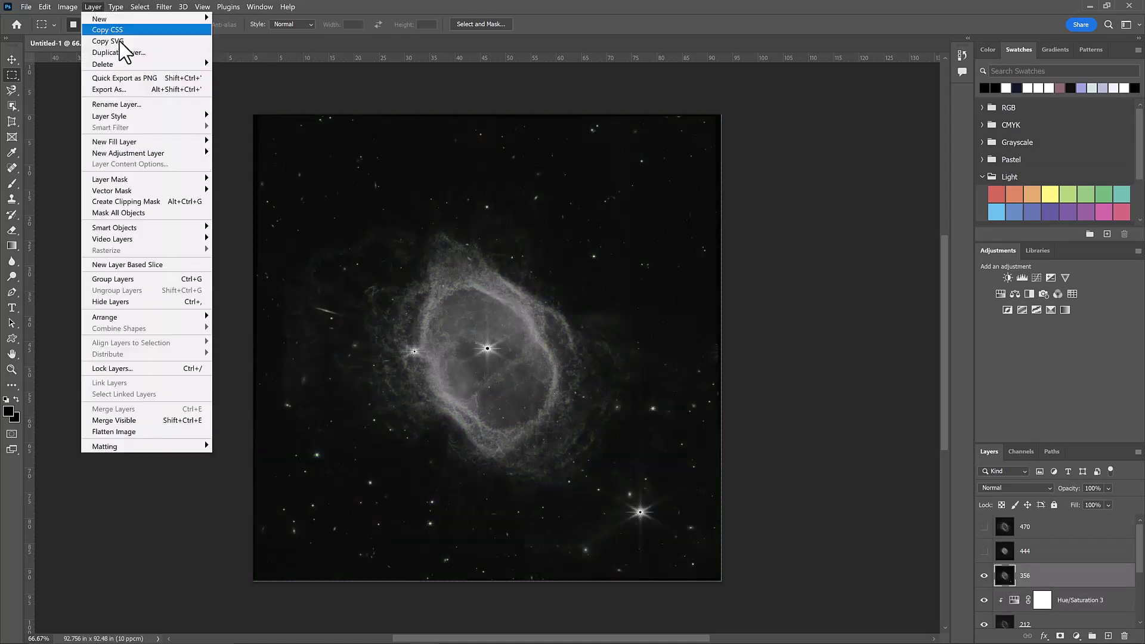
mouse_move(192, 153)
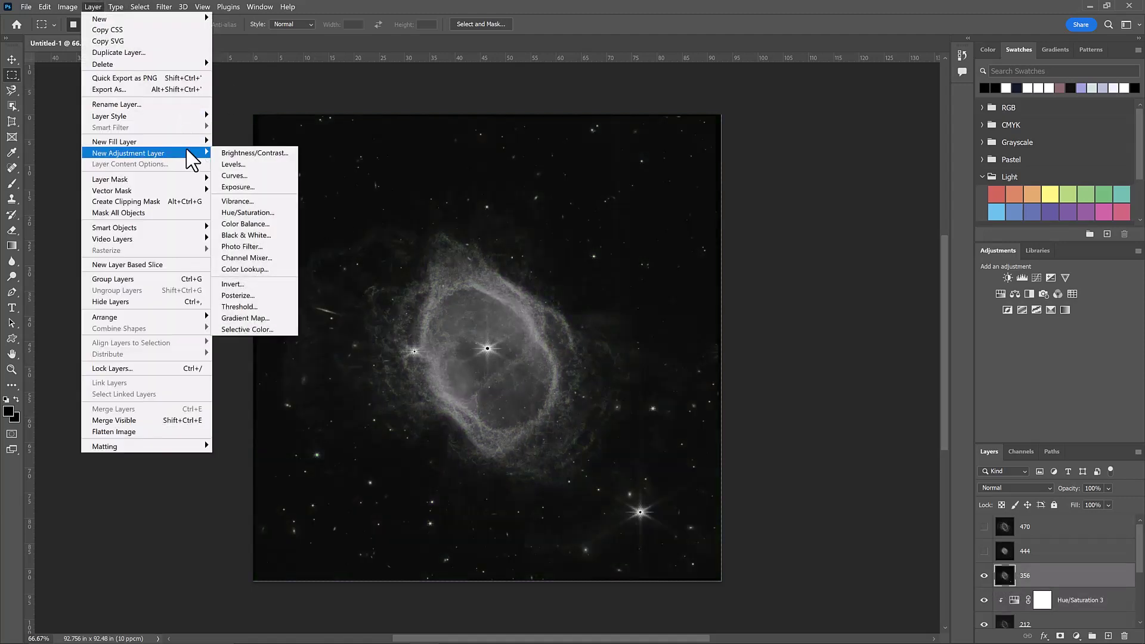
left_click(263, 213)
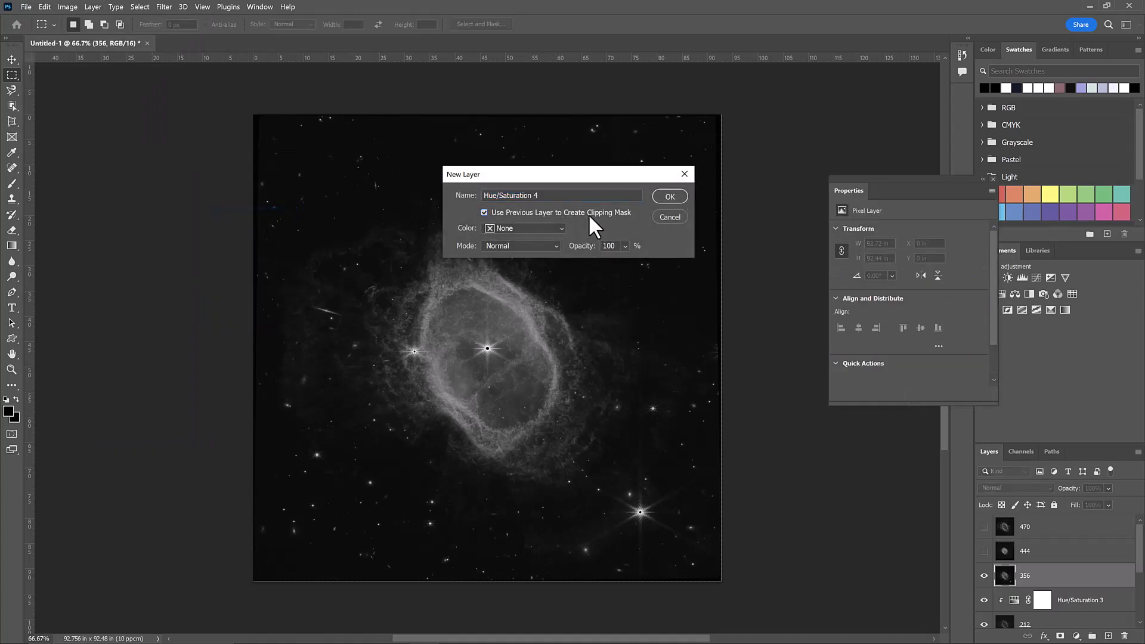
left_click(670, 196)
left_click(909, 338)
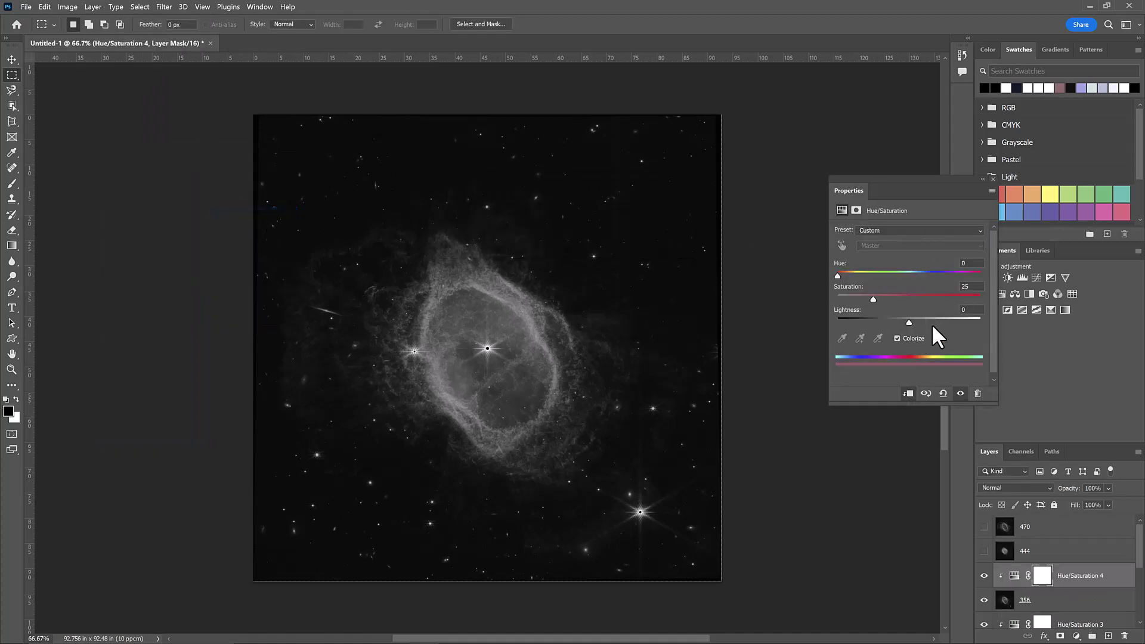
Tint the 356 layer yellow-orange by setting its Hue/Saturation adjustment to hue 40, saturation 100 and lightness -50.
left_click(970, 263)
type("0")
key("Tab")
type("100")
key("Tab")
type("-50")
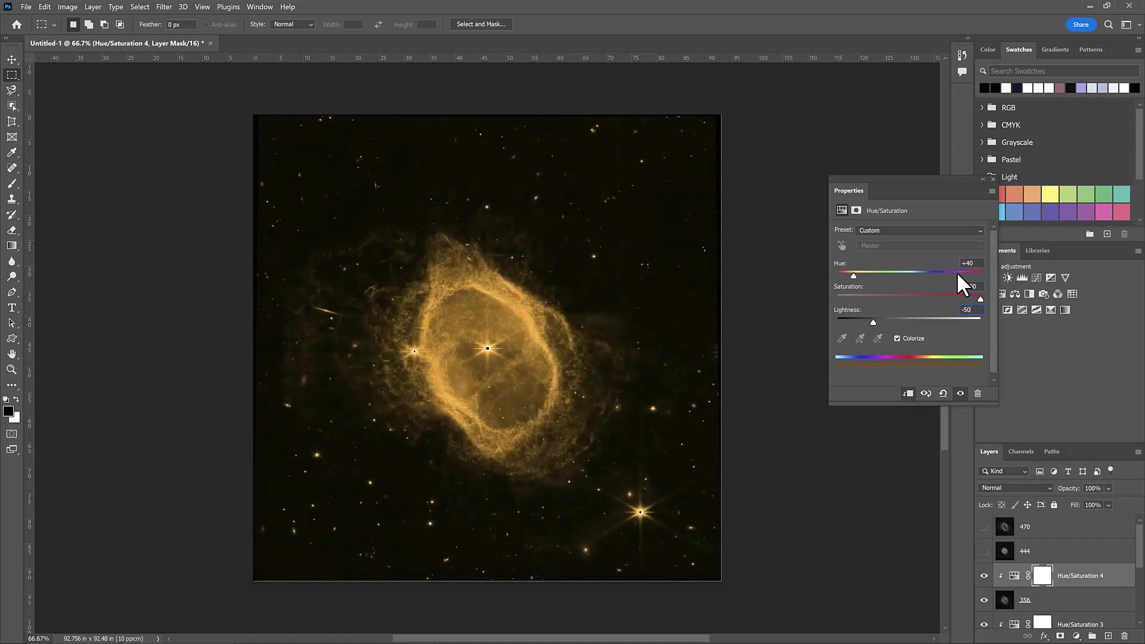
left_click(992, 179)
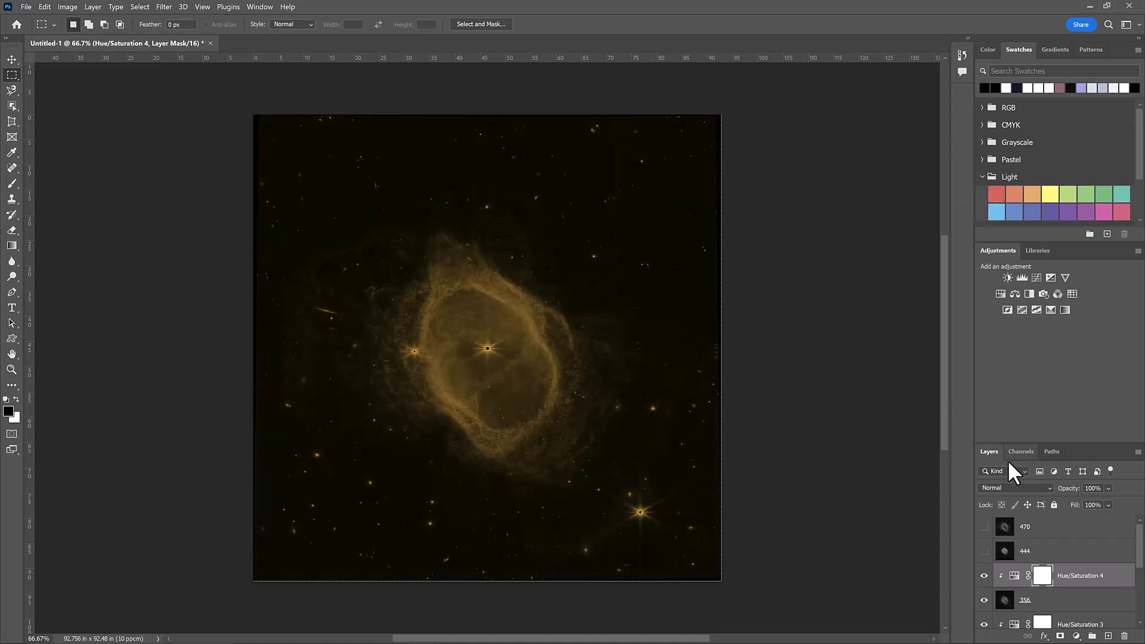
Show the 444 layer and add a Hue/Saturation adjustment layer clipped to it with Colorize turned on.
left_click(984, 551)
left_click(1037, 551)
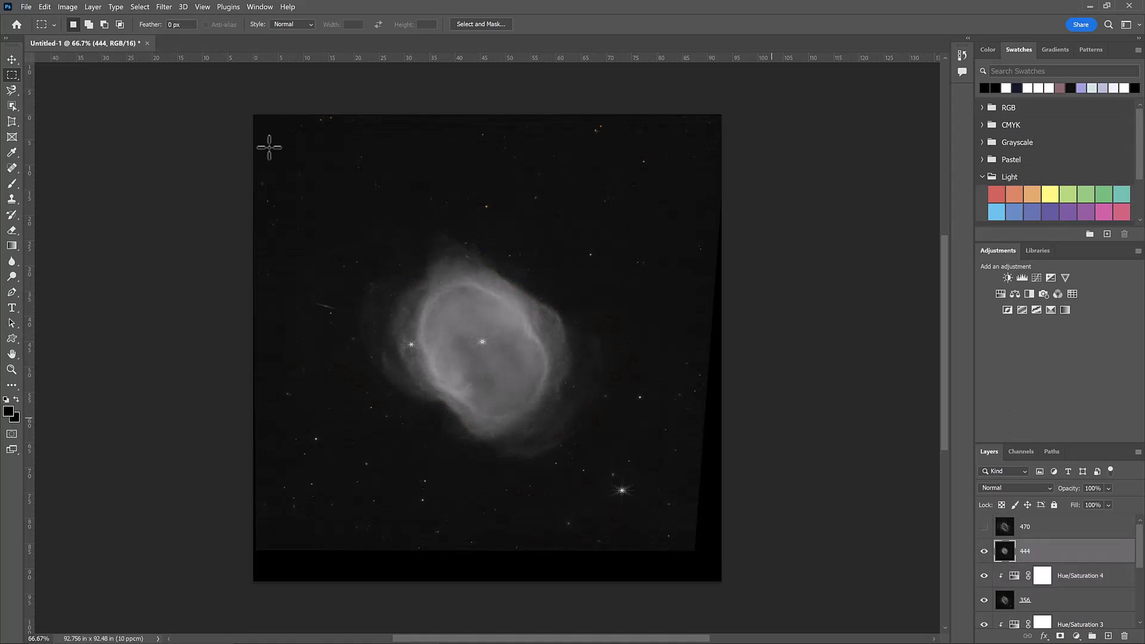
left_click(93, 6)
mouse_move(191, 166)
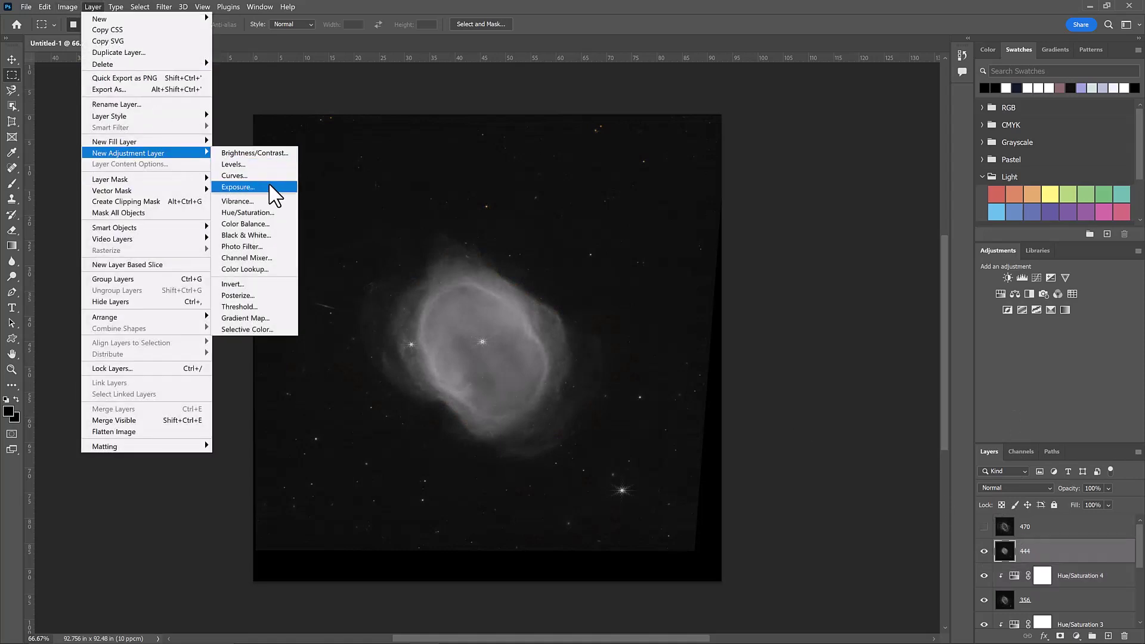
left_click(278, 214)
left_click(614, 213)
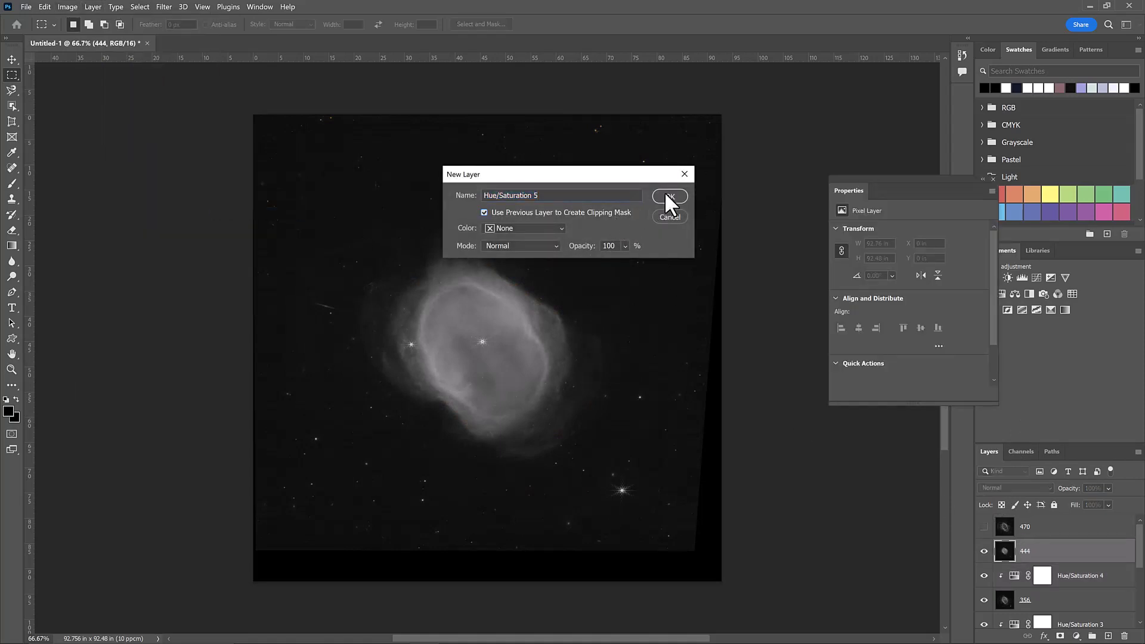
left_click(664, 192)
left_click(905, 340)
Tint the 444 layer orange by setting its Hue/Saturation adjustment to hue 30, saturation 100 and lightness -50.
left_click(967, 262)
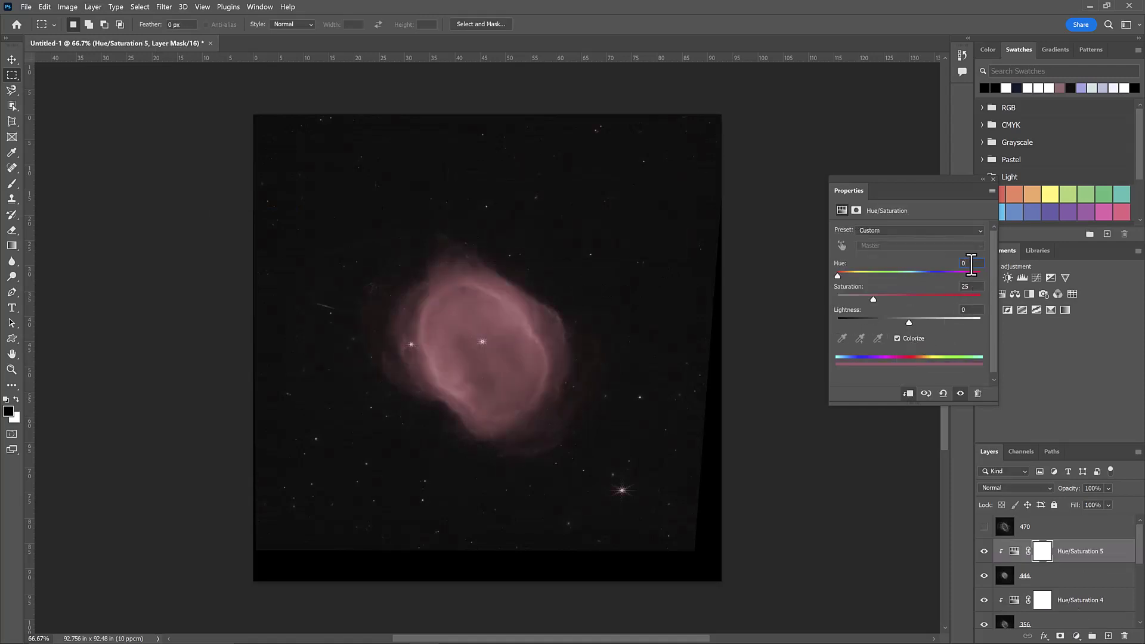
type("30")
key("Tab")
type("100")
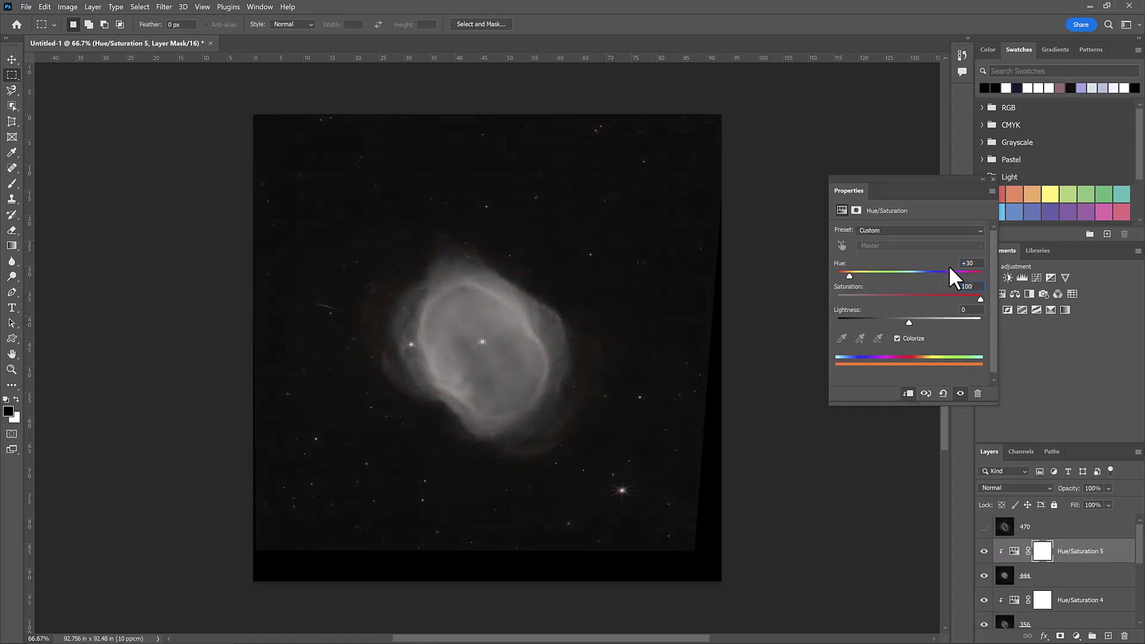
key("Tab")
type("-50")
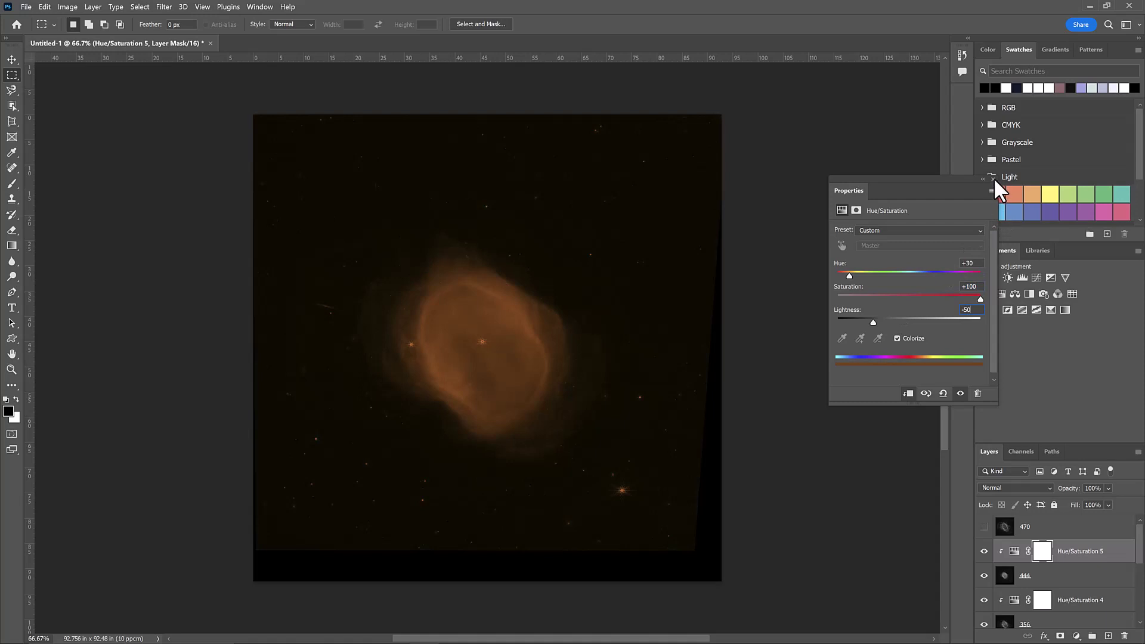
left_click(992, 178)
Show the 470 layer and add a Hue/Saturation adjustment layer clipped to it with Colorize turned on.
left_click(984, 526)
left_click(1026, 527)
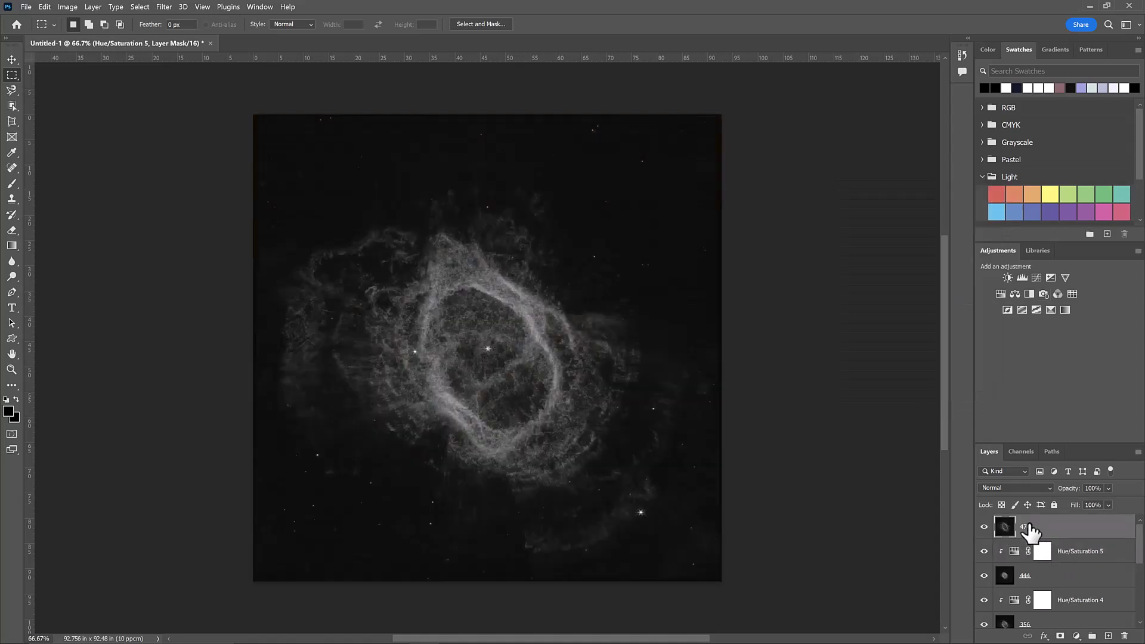
left_click(93, 6)
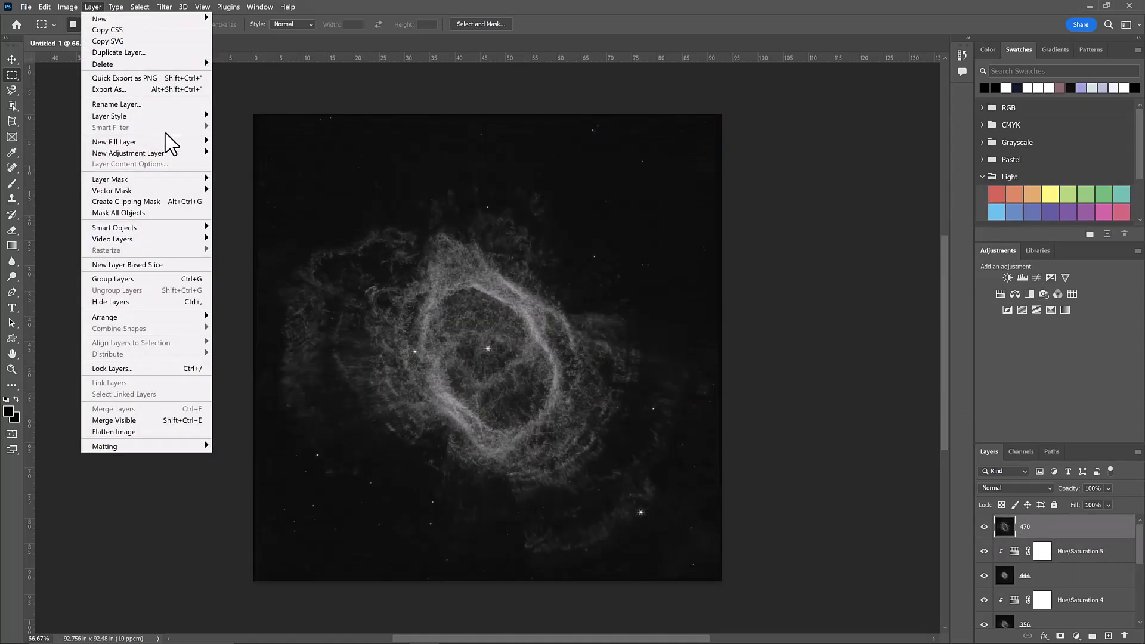
mouse_move(179, 154)
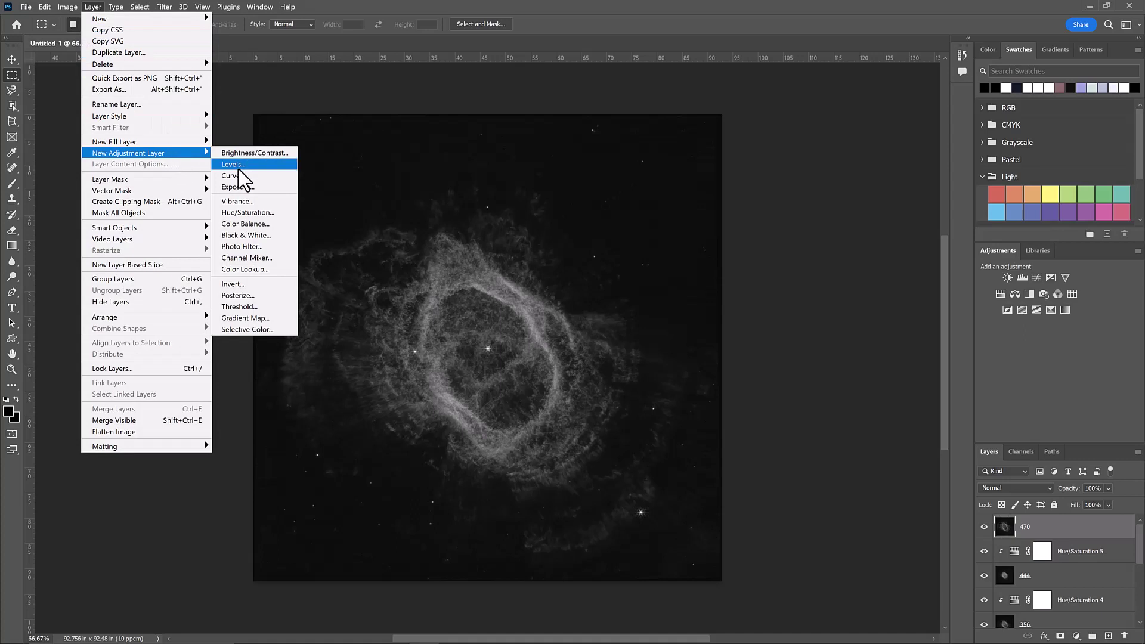
left_click(270, 213)
left_click(596, 212)
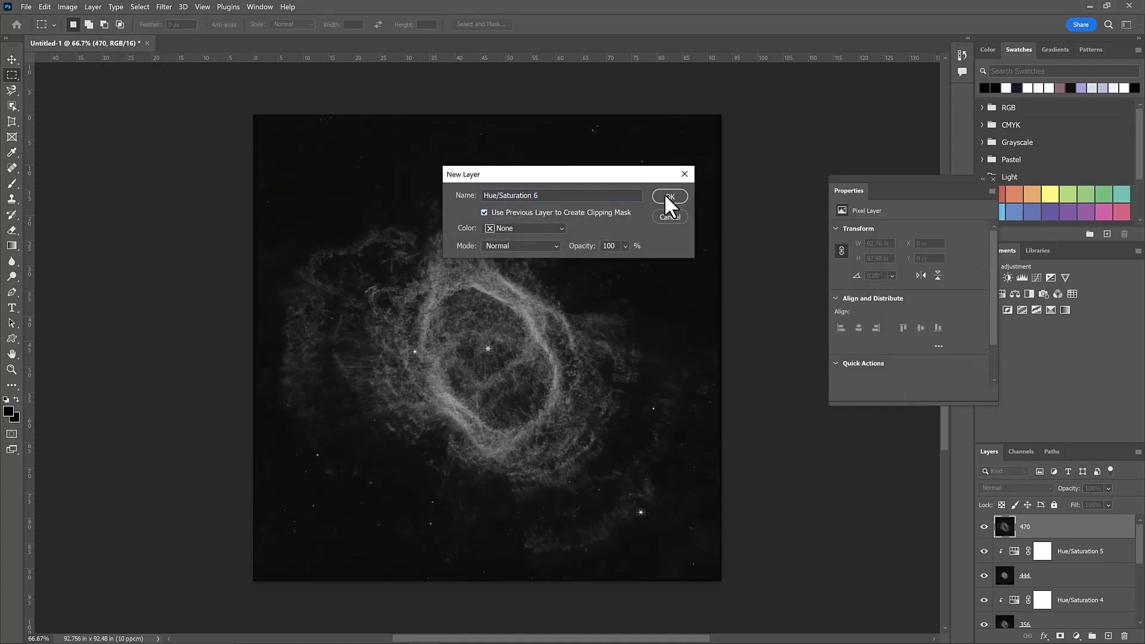
left_click(667, 197)
left_click(896, 338)
Tint the 470 layer red by keeping hue 0 and setting saturation 100 and lightness -50 in its Hue/Saturation adjustment.
type("100")
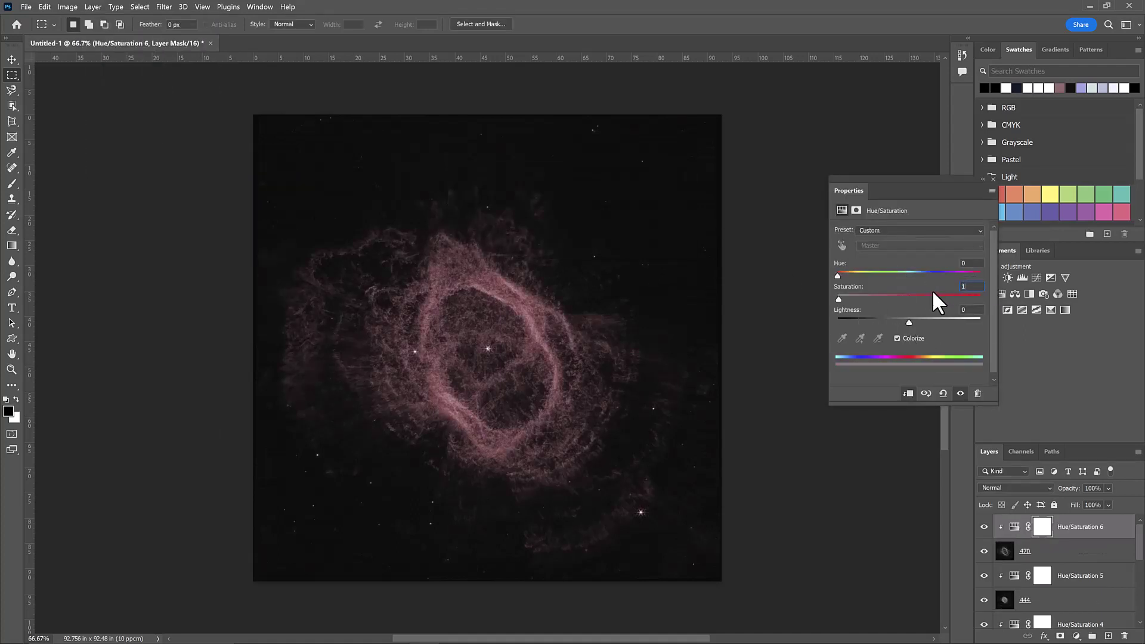
key("Tab")
type("-50")
key("Return")
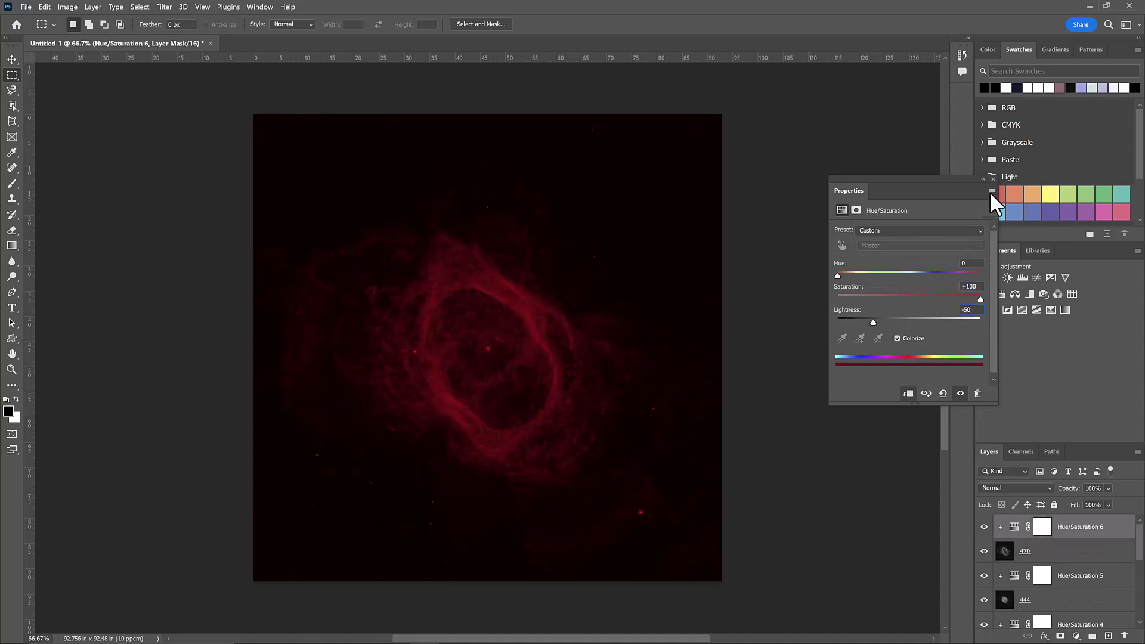
left_click(992, 178)
Set the blend mode of the 470 layer and the 444 layer to Lighten.
left_click(1061, 553)
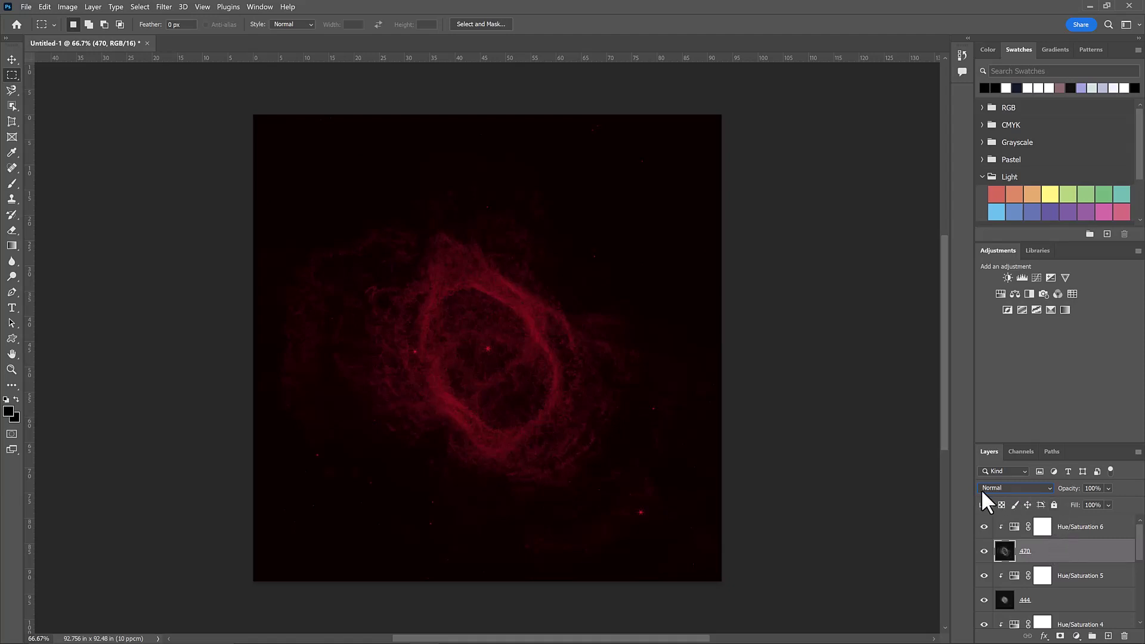
left_click(1048, 487)
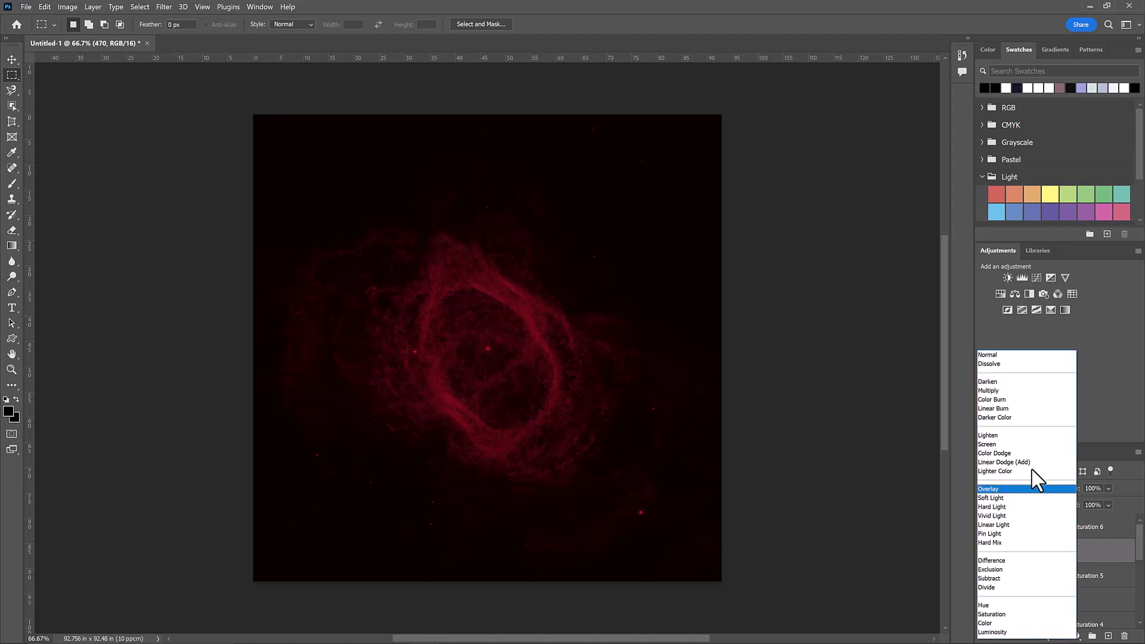
left_click(1009, 435)
scroll(1049, 531, "down", 1)
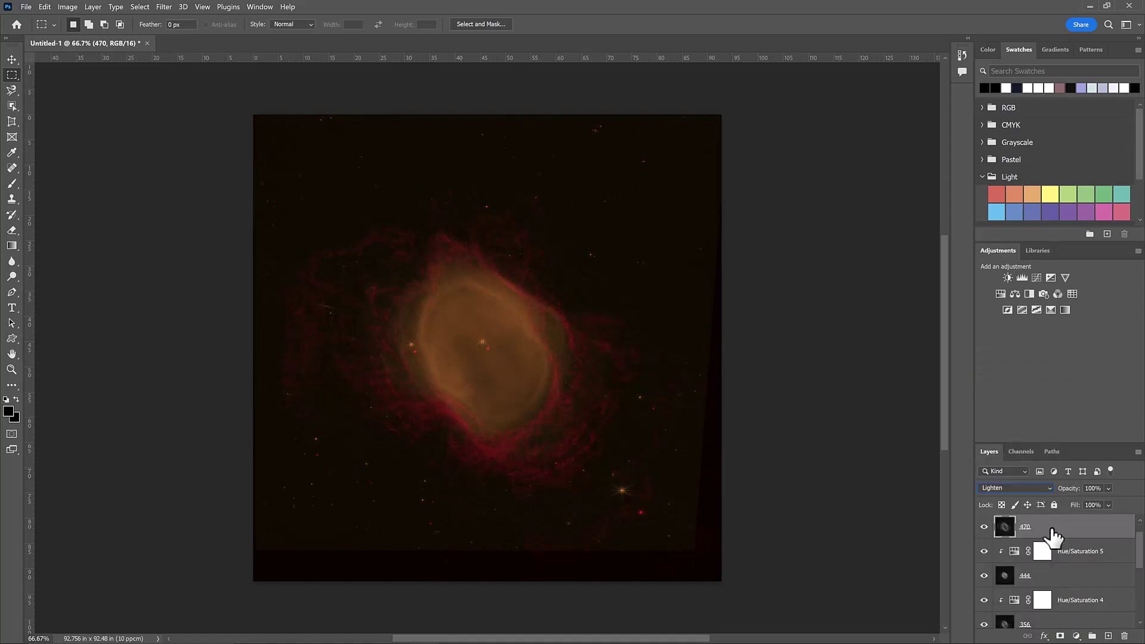
left_click(1046, 575)
left_click(1050, 488)
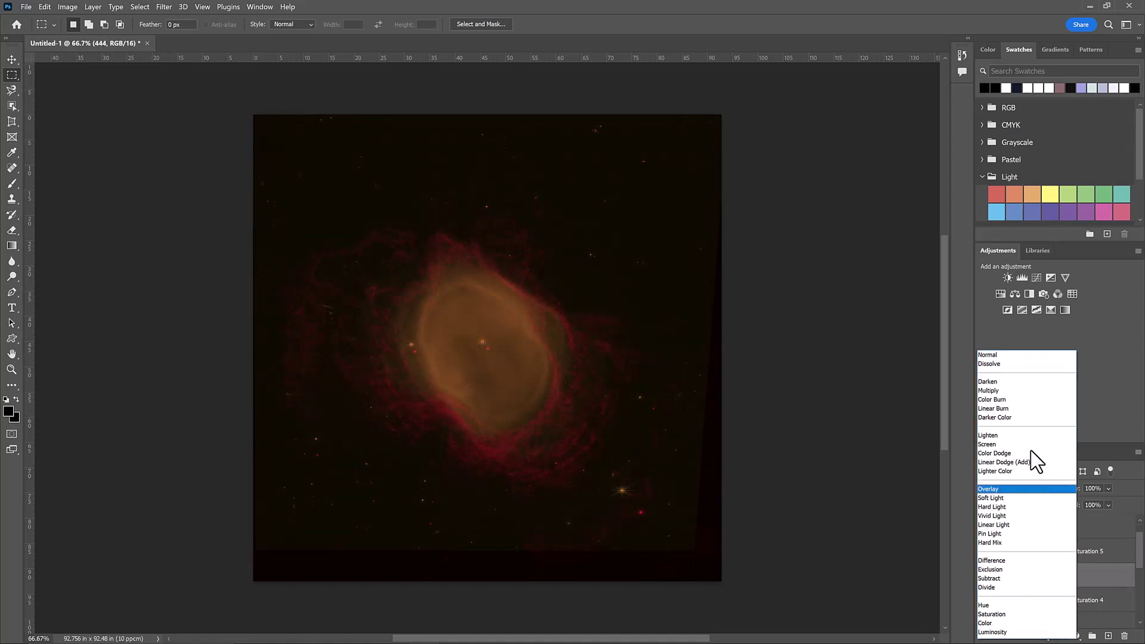
left_click(1021, 433)
Set the blend mode of the 356 layer and the 212 layer to Lighten.
scroll(1052, 587, "down", 2)
left_click(1046, 577)
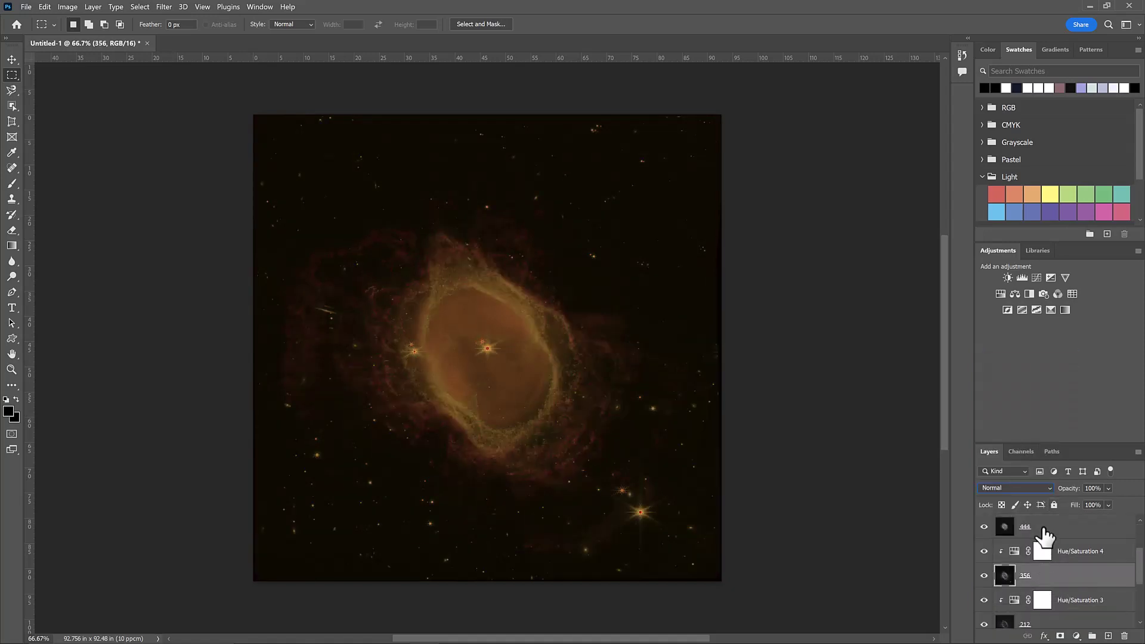
left_click(1050, 488)
left_click(1014, 435)
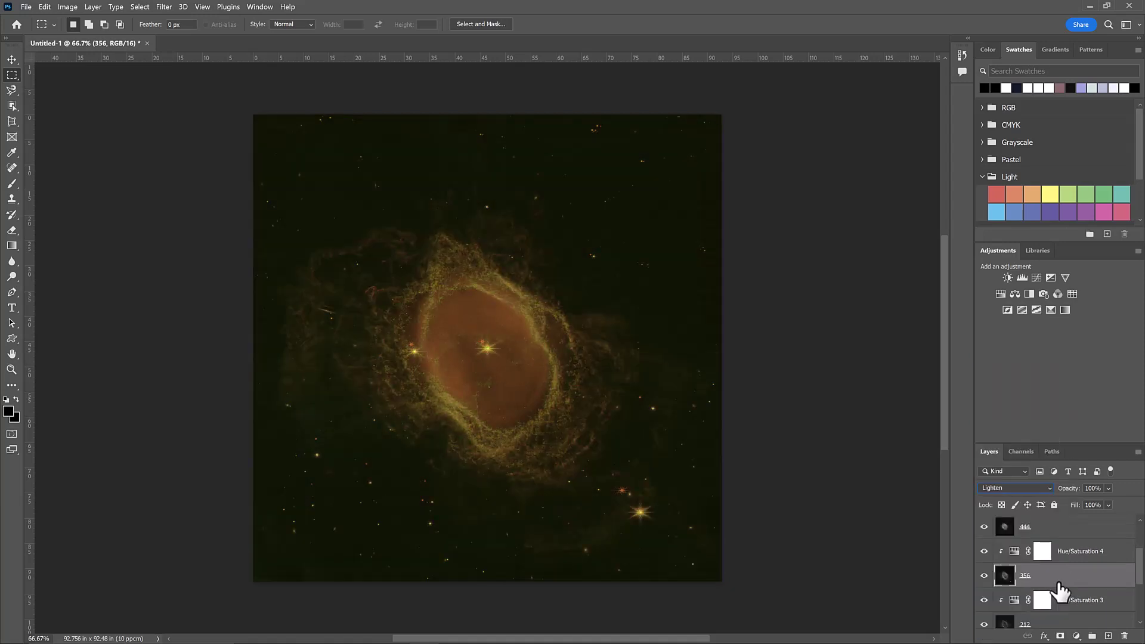
scroll(1046, 584, "down", 2)
left_click(1042, 578)
left_click(1050, 488)
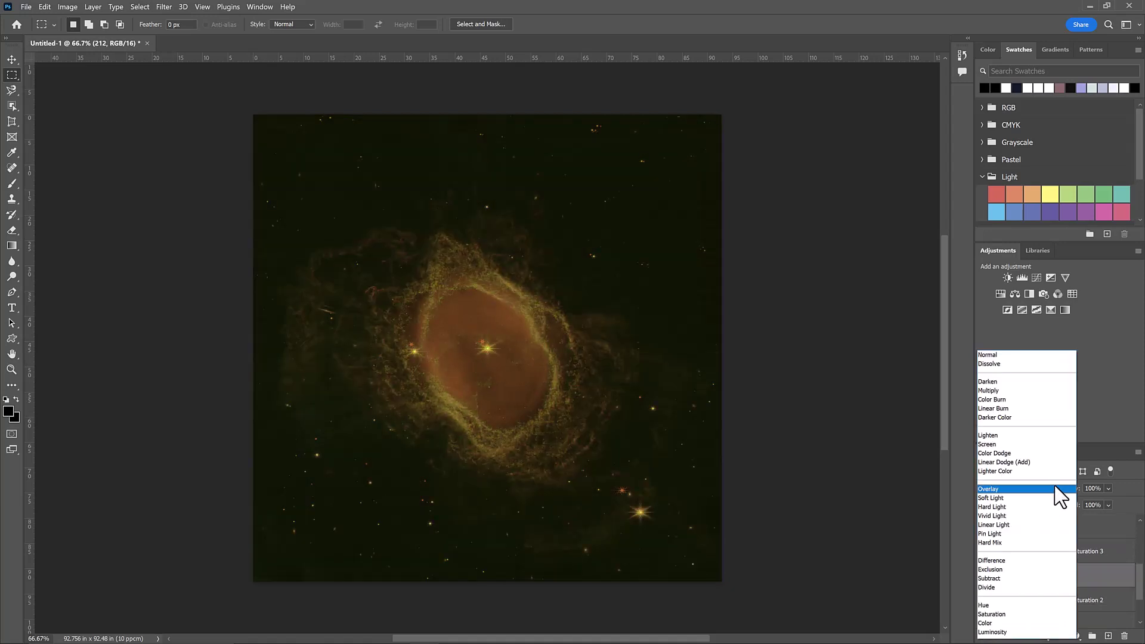
left_click(1010, 433)
Change the hue of the 090 layer's clipped Hue/Saturation adjustment to 180.
scroll(1013, 572, "down", 2)
left_click(1043, 616)
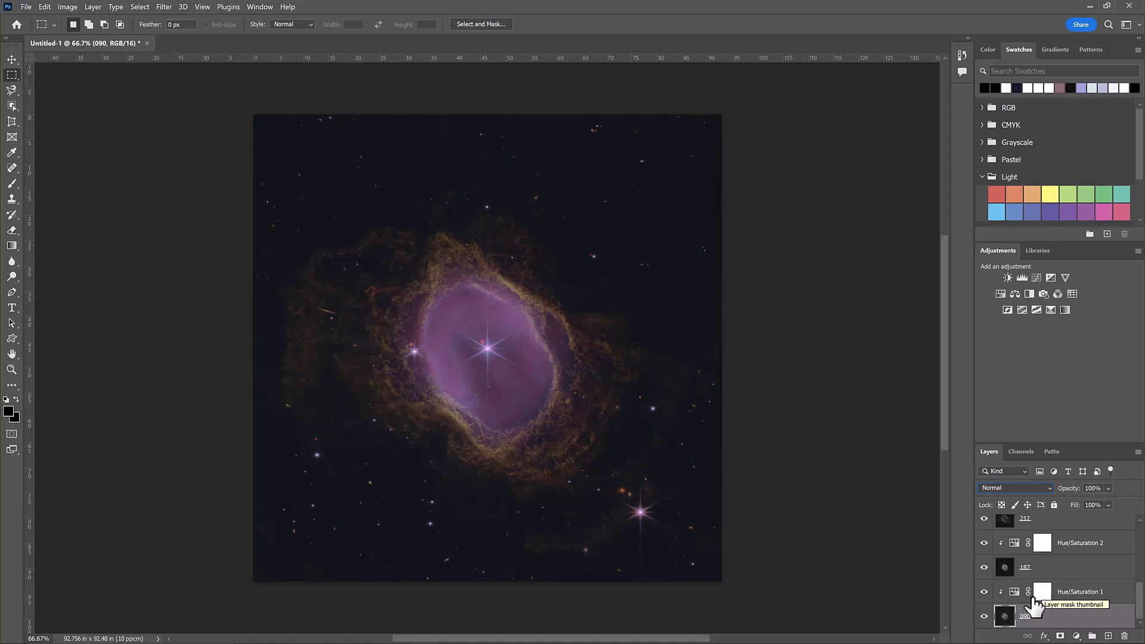
left_click(1016, 598)
double_click(1016, 598)
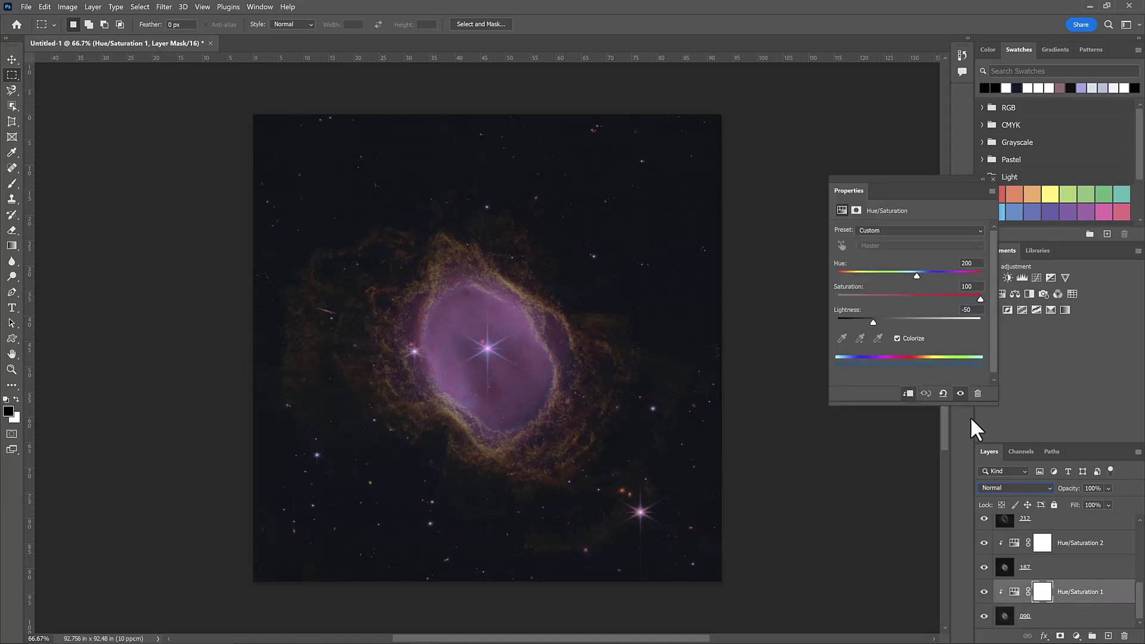
left_click(967, 263)
type("180")
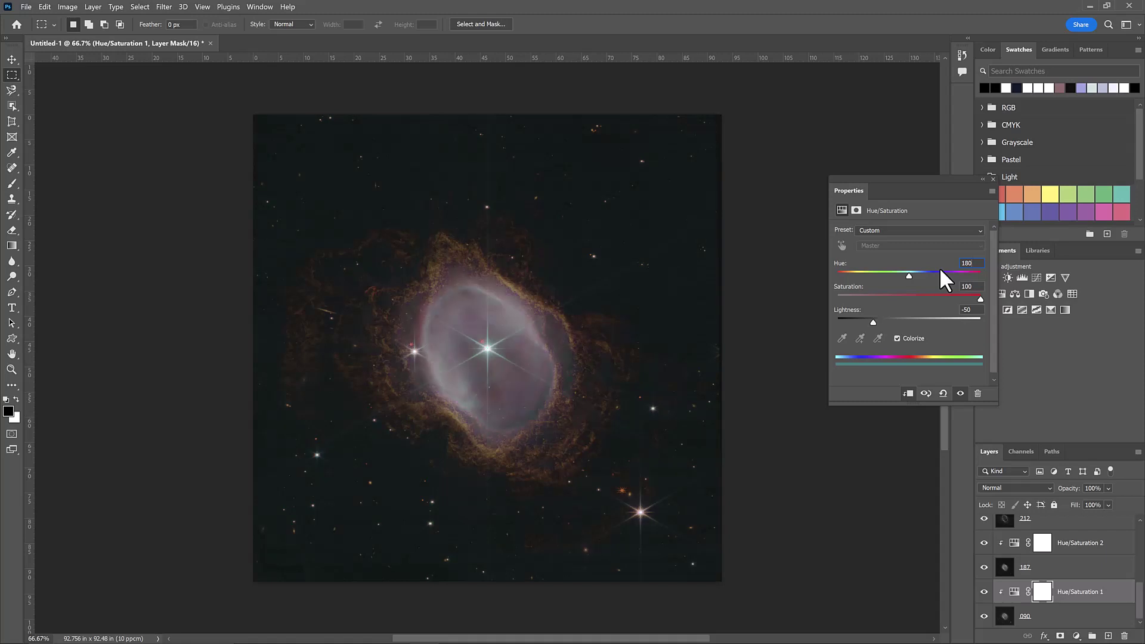
Try lightness values of -30, -60 and -50 for the 090 layer's Hue/Saturation adjustment and settle on -45.
key("Tab")
key("Tab")
type("-30")
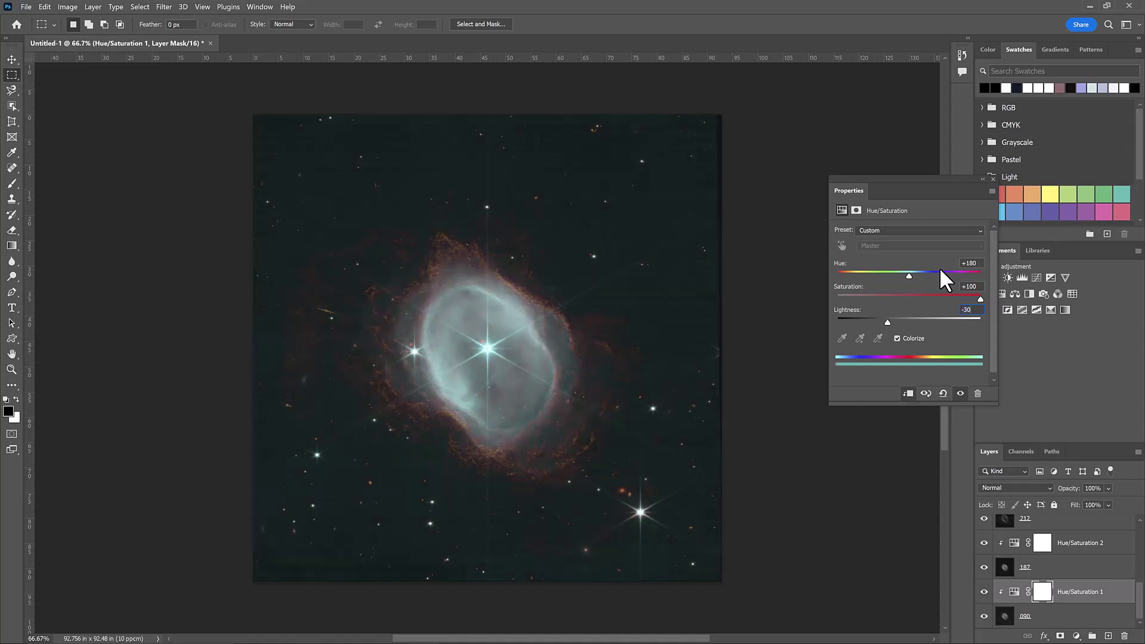
key("BackSpace")
key("BackSpace")
type("60")
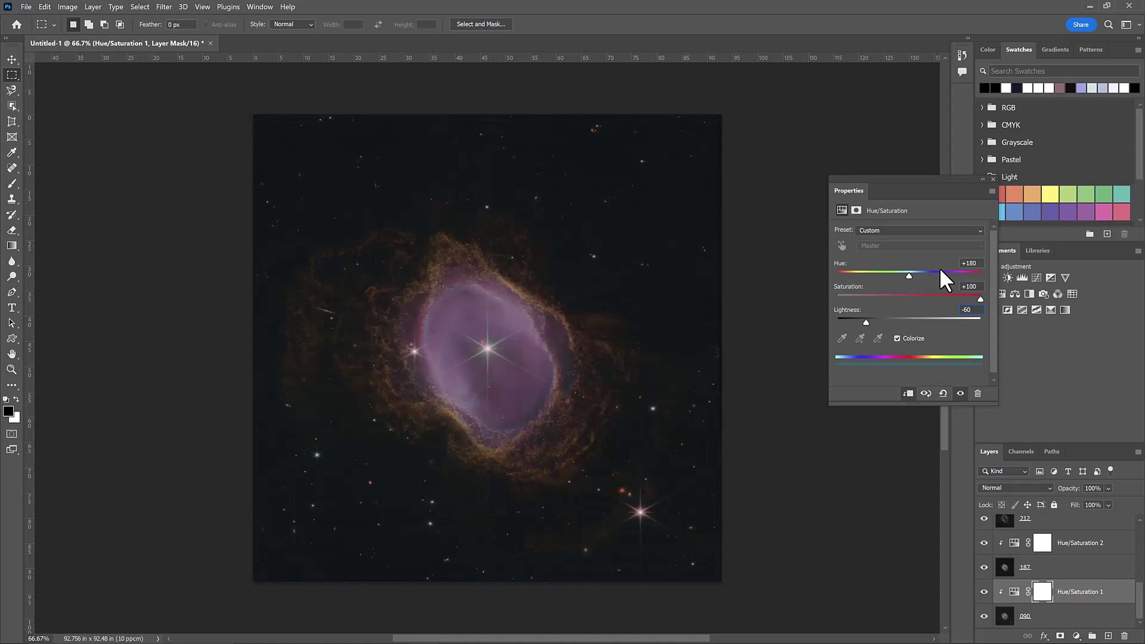
key("BackSpace")
key("BackSpace")
type("50")
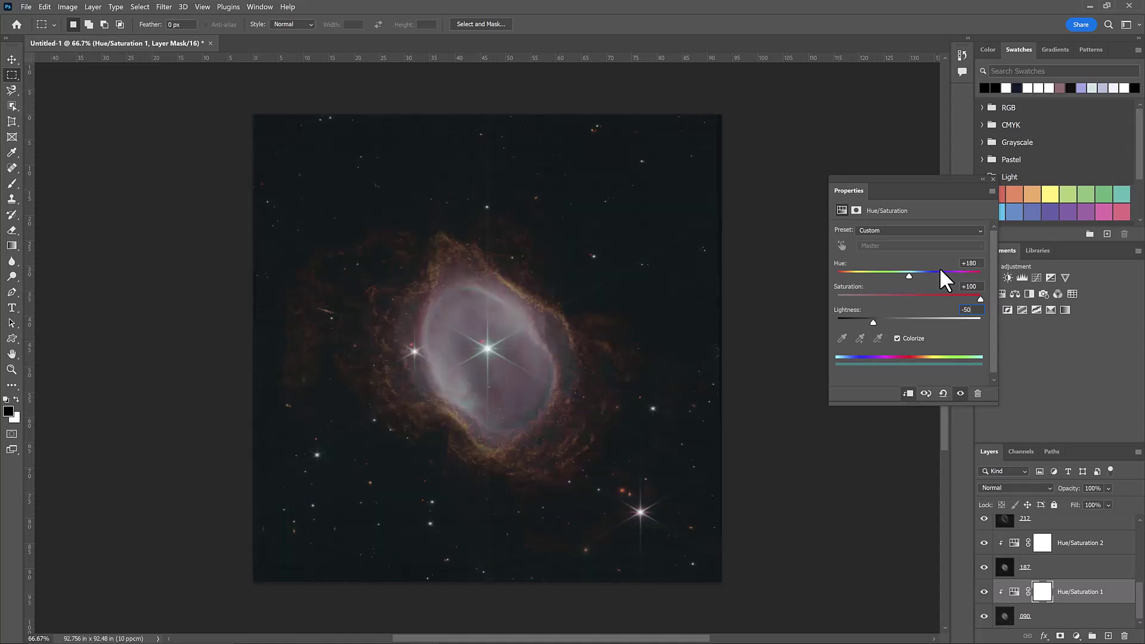
key("BackSpace")
type("5")
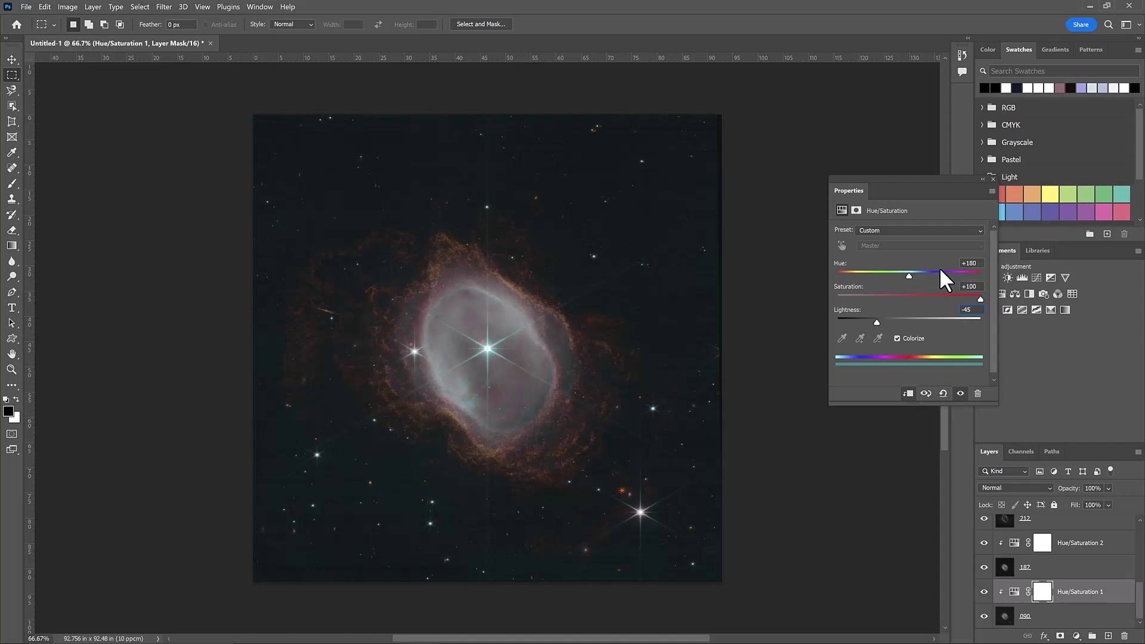
left_click(994, 177)
Set the lightness of the 187 layer's Hue/Saturation adjustment to -40 after trying brighter values such as -30.
double_click(1019, 546)
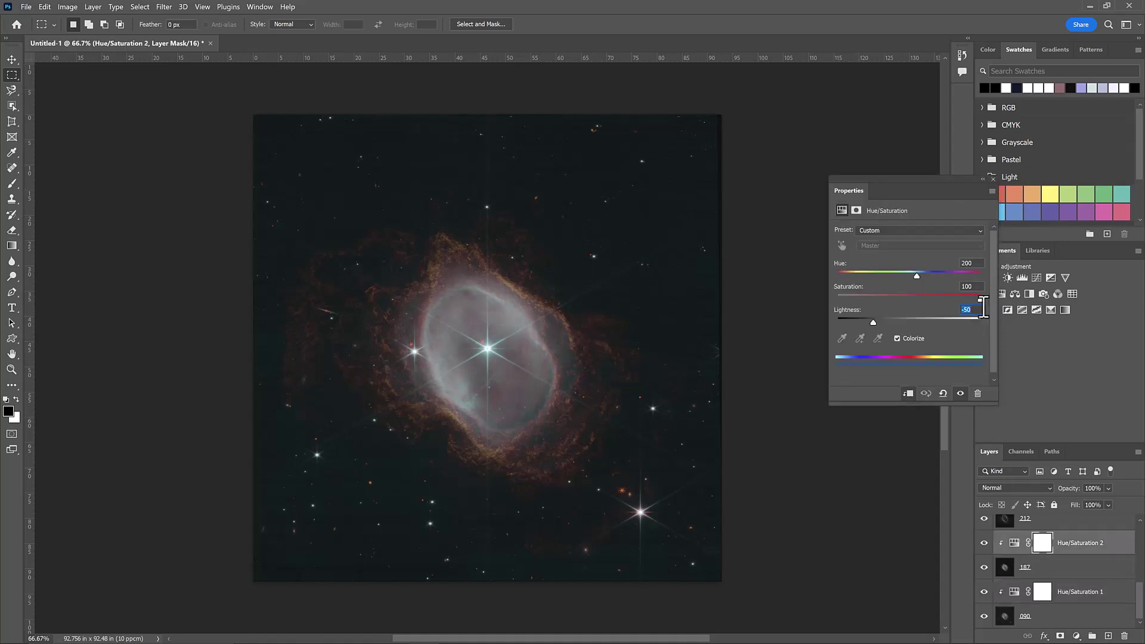
type("-30")
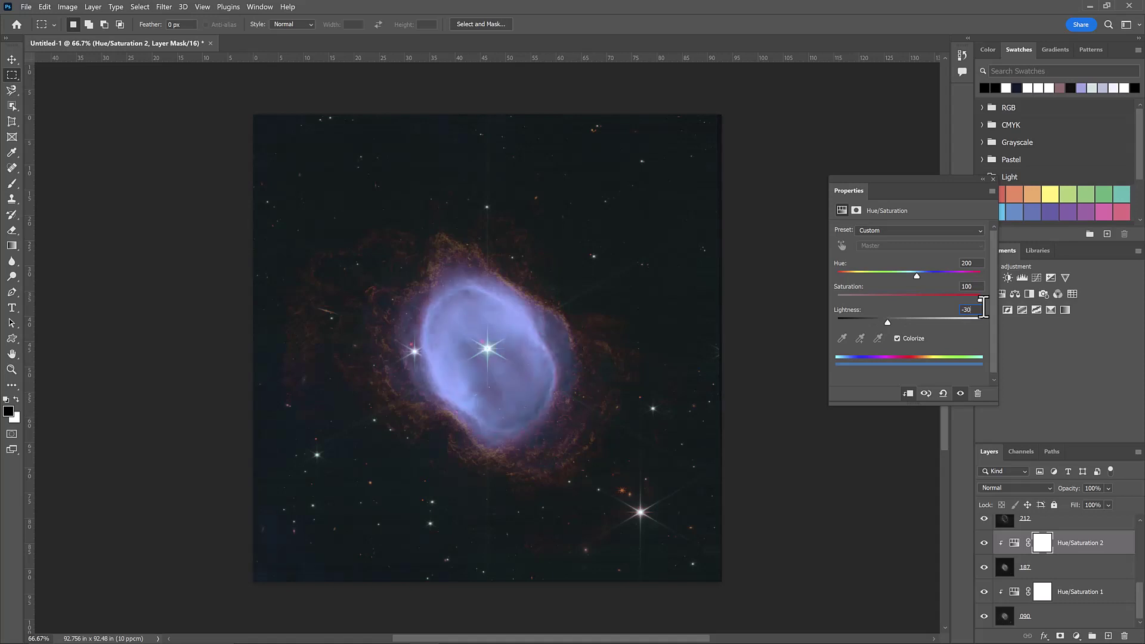
type("-6")
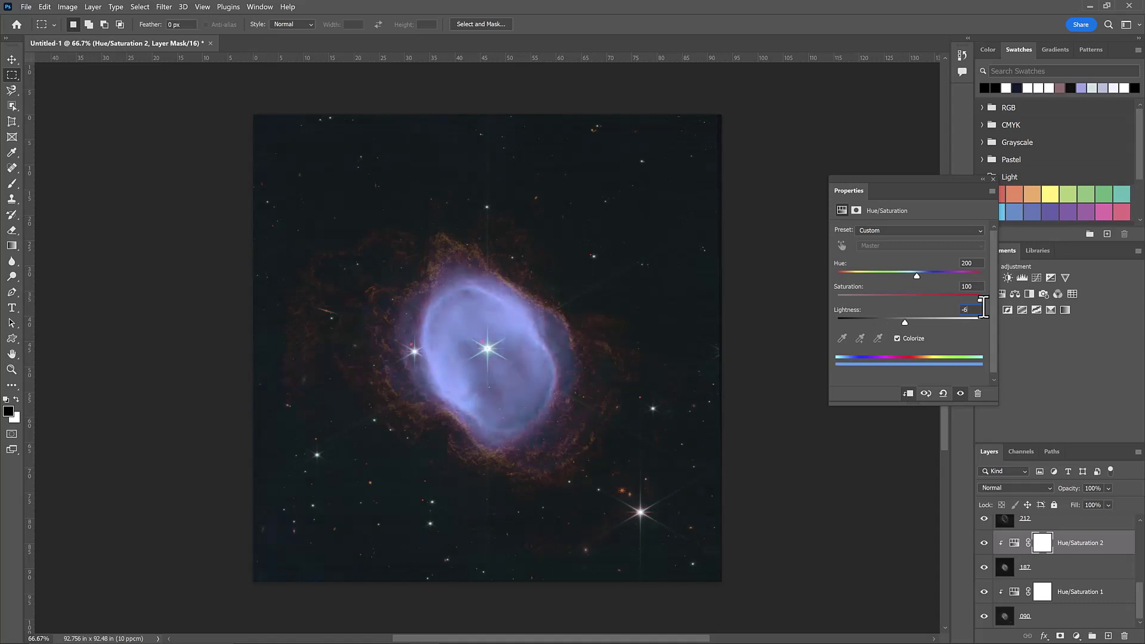
type("0-")
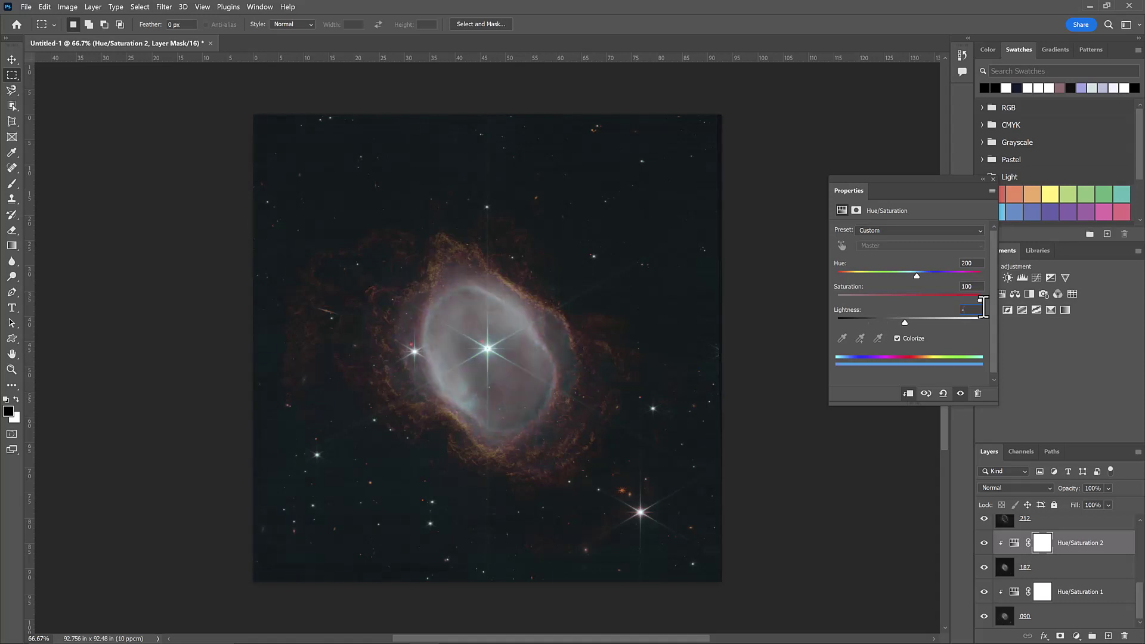
type("4")
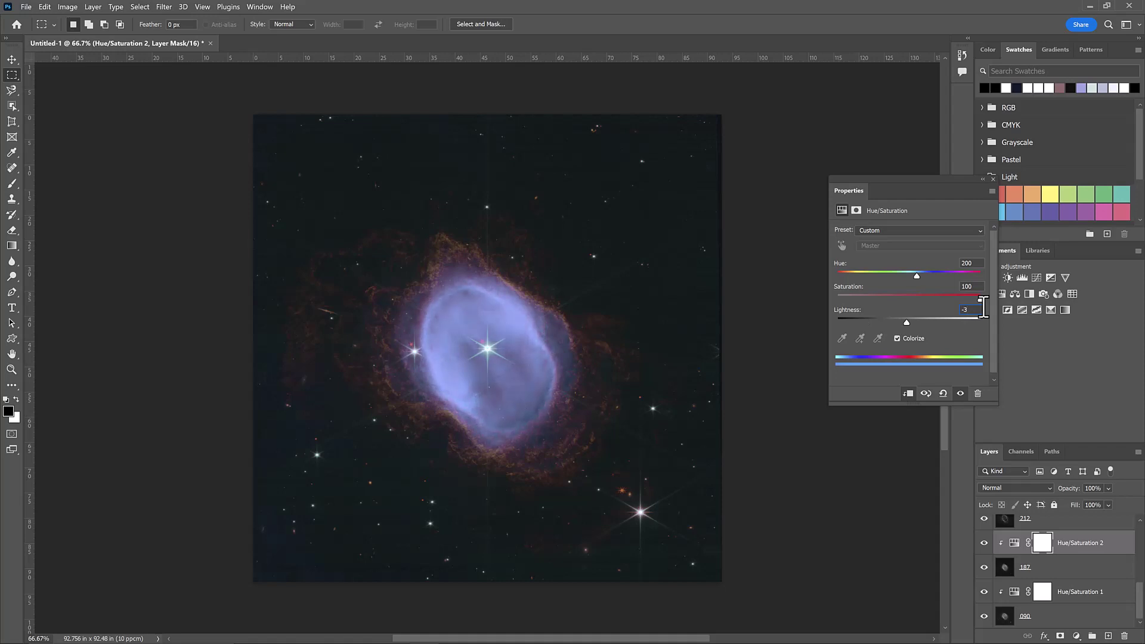
type("0")
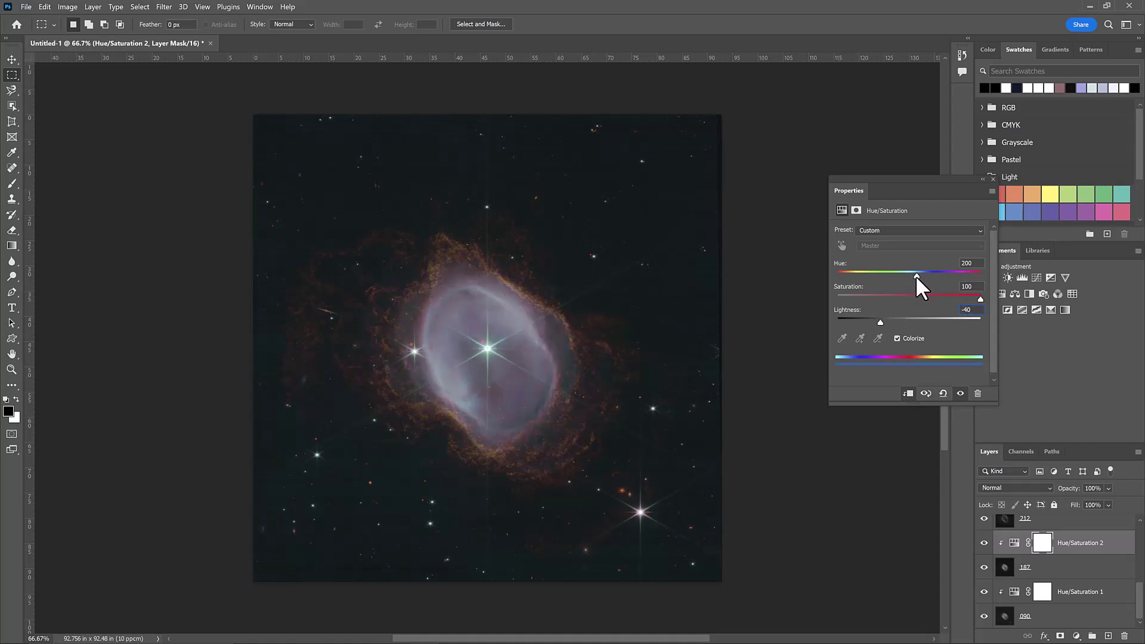
Try other hues for the 187 layer's Hue/Saturation adjustment and set its hue back to 200.
left_click_drag(914, 275, 956, 275)
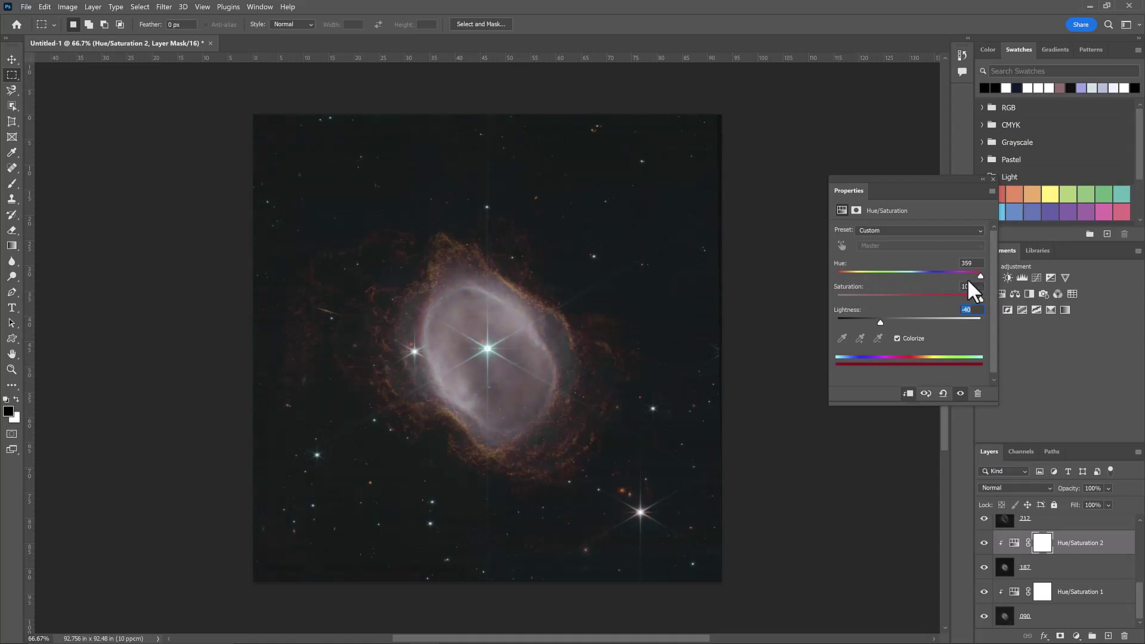
key("shift+Tab")
key("shift+Tab")
key("Down")
key("Down")
key("Down")
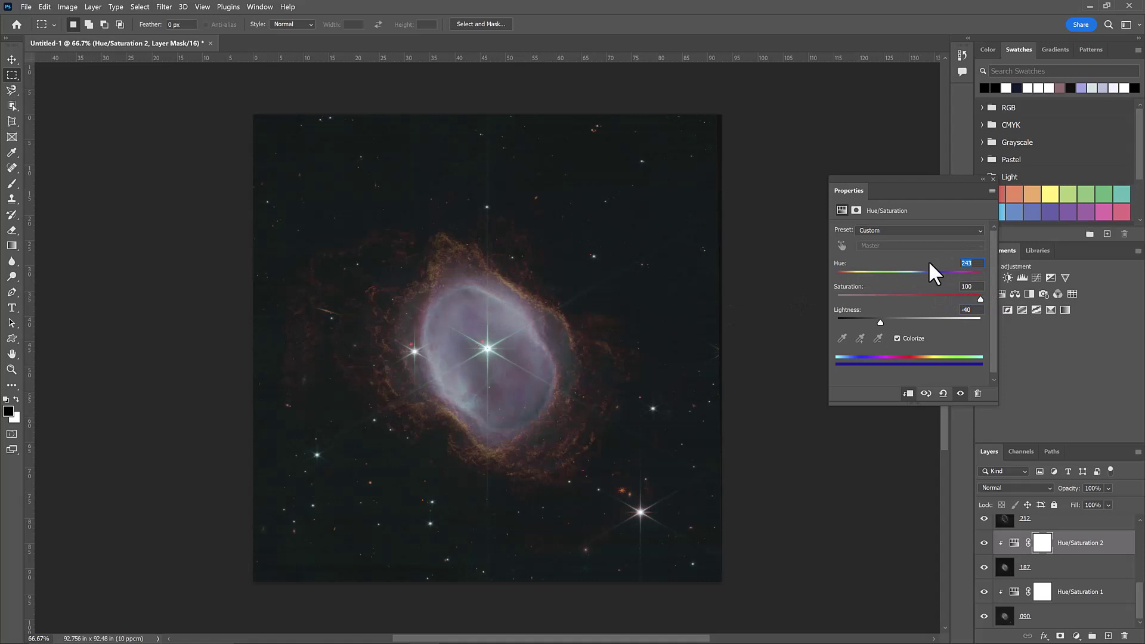
type("200")
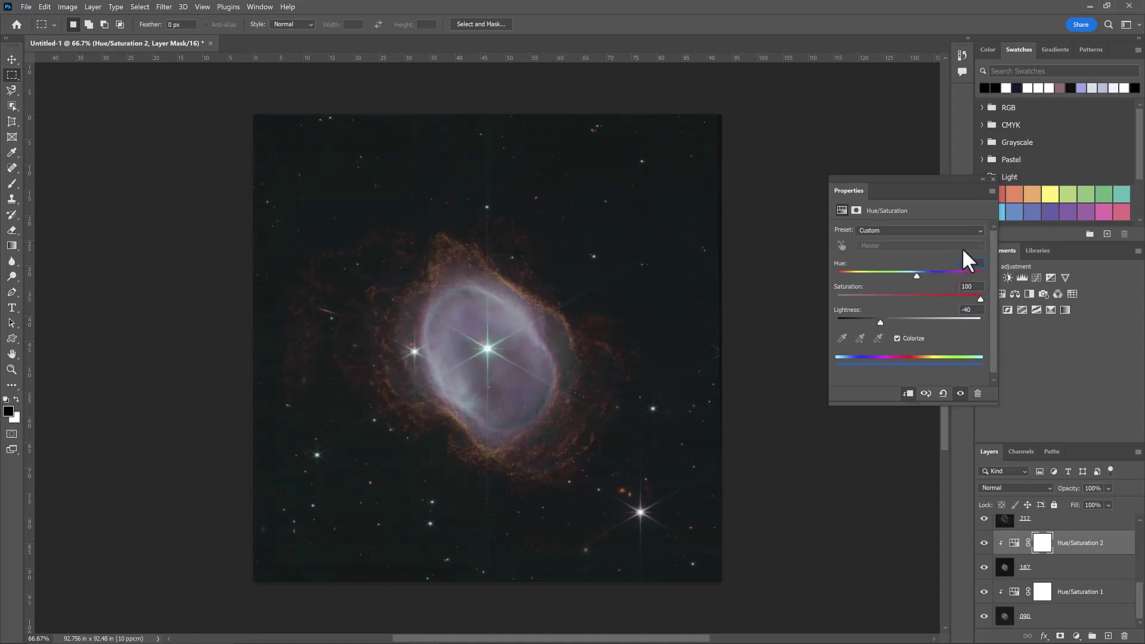
left_click(992, 177)
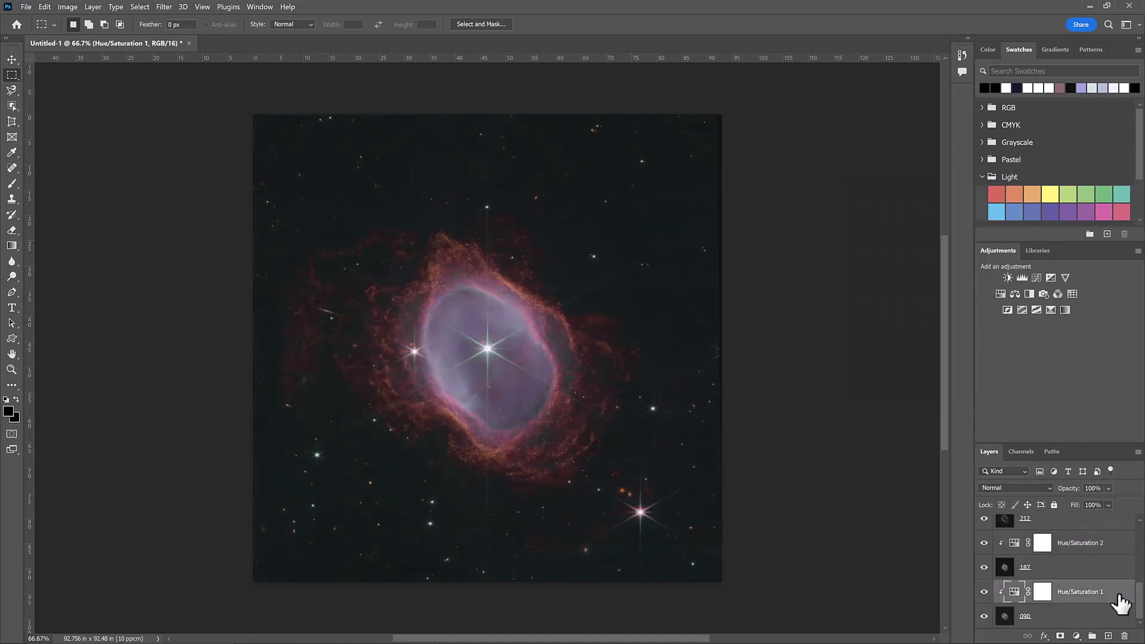
Select all layers from Hue/Saturation 6 down to 090 and flatten the image into a single background.
scroll(1024, 554, "up", 5)
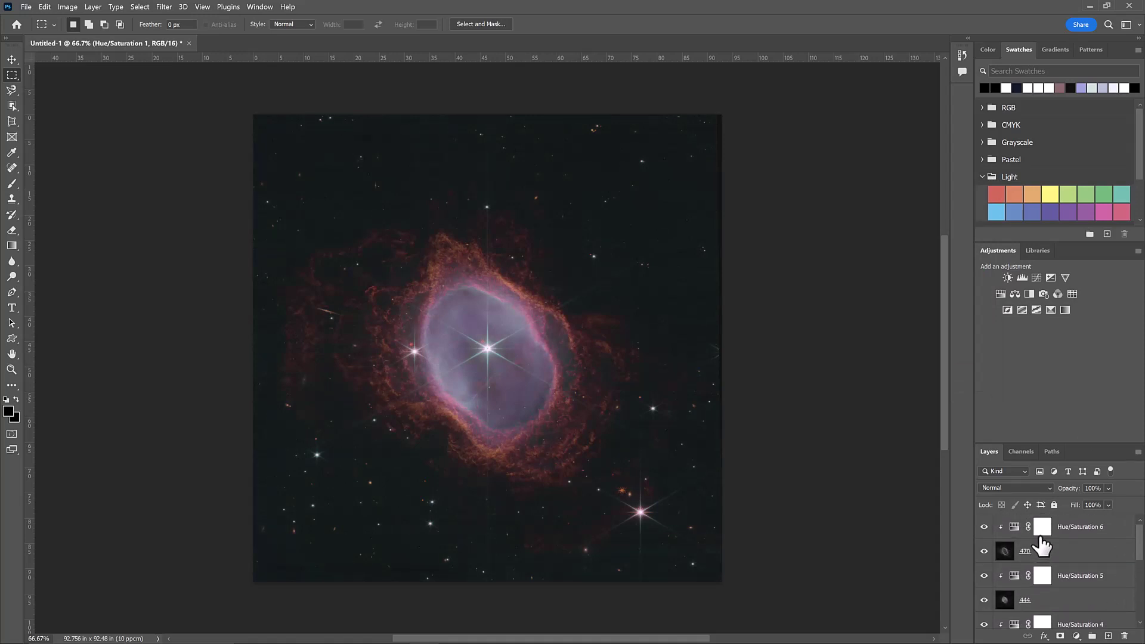
left_click(1074, 532)
scroll(1077, 540, "down", 5)
scroll(1076, 563, "down", 1)
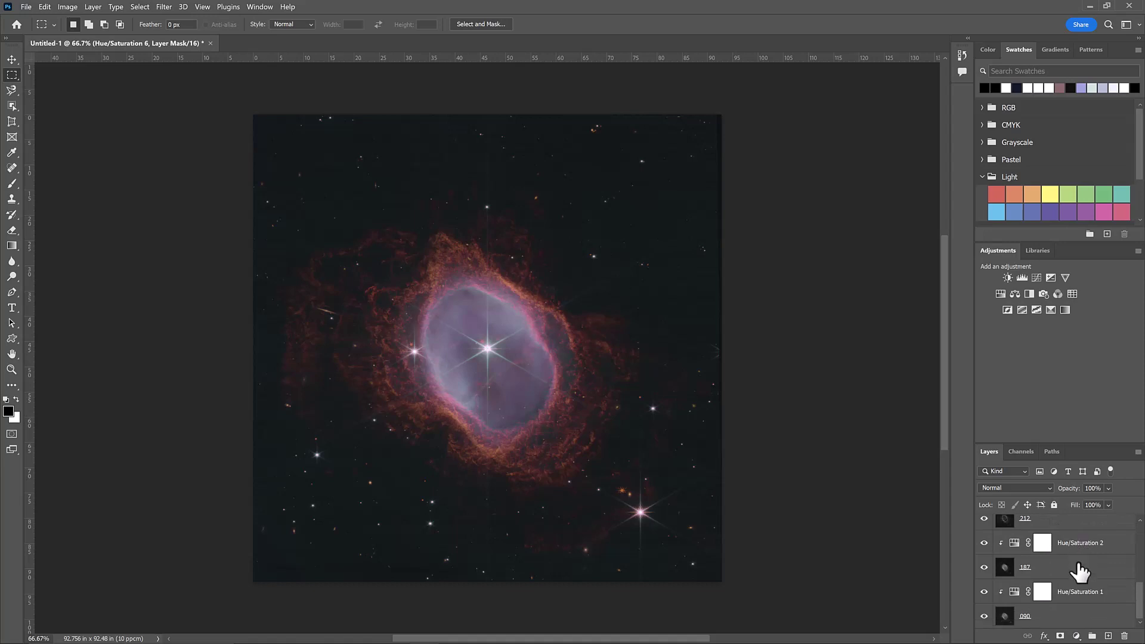
left_click(1079, 619, "shift")
right_click(1080, 620)
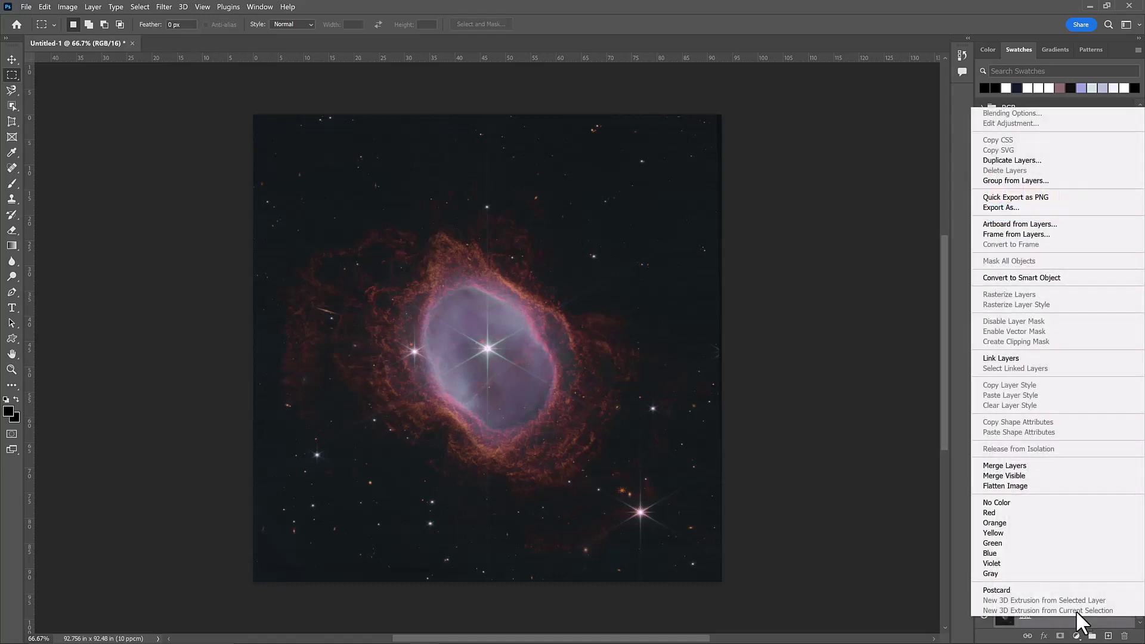
left_click(1037, 487)
key("ctrl+0")
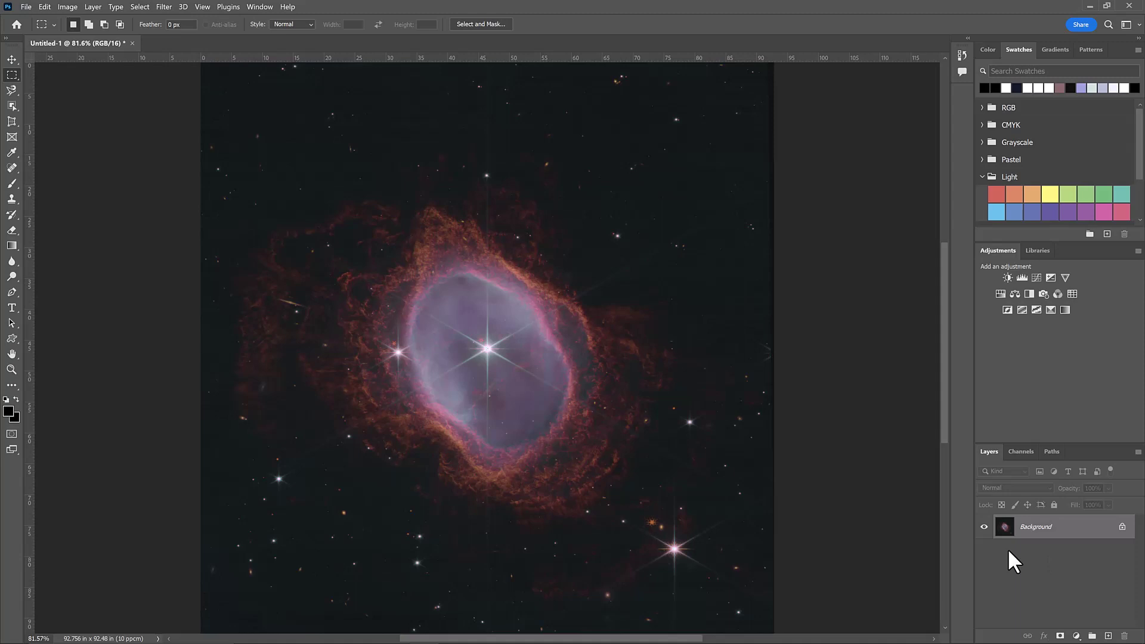
Duplicate the flattened background layer and place a Color Sampler point on the dark sky above the nebula.
key("ctrl+j")
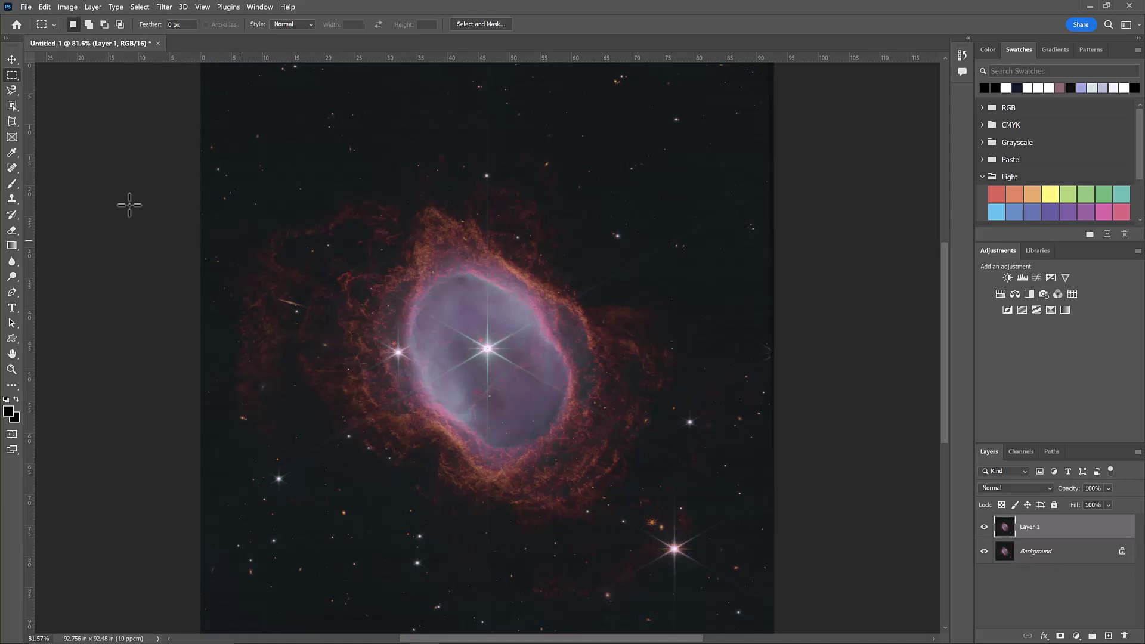
left_click(11, 151)
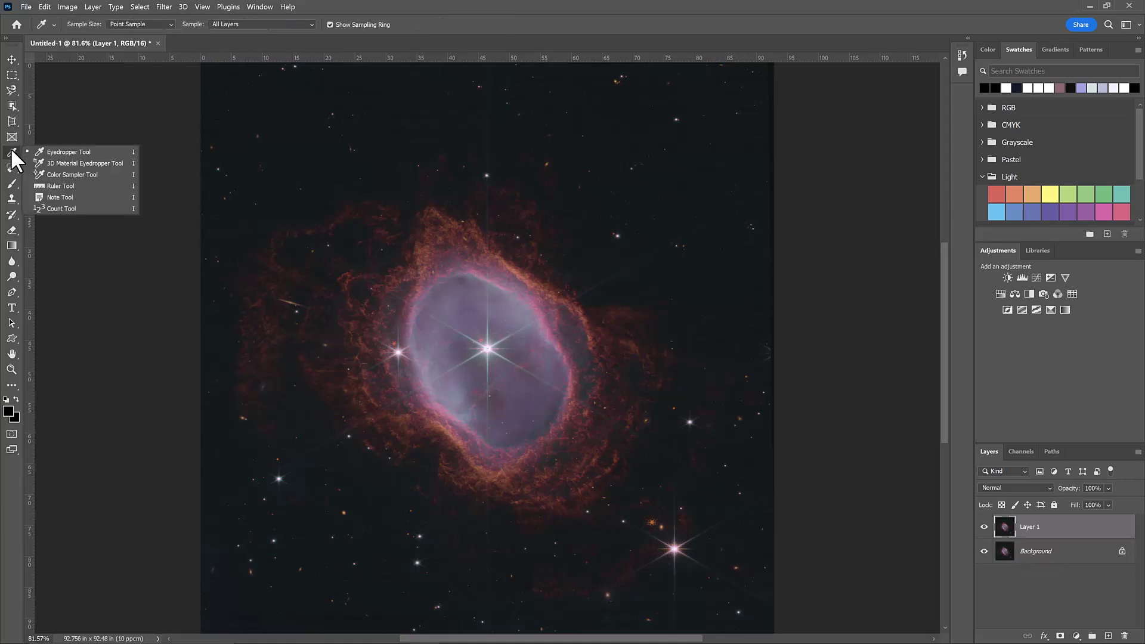
left_click(72, 175)
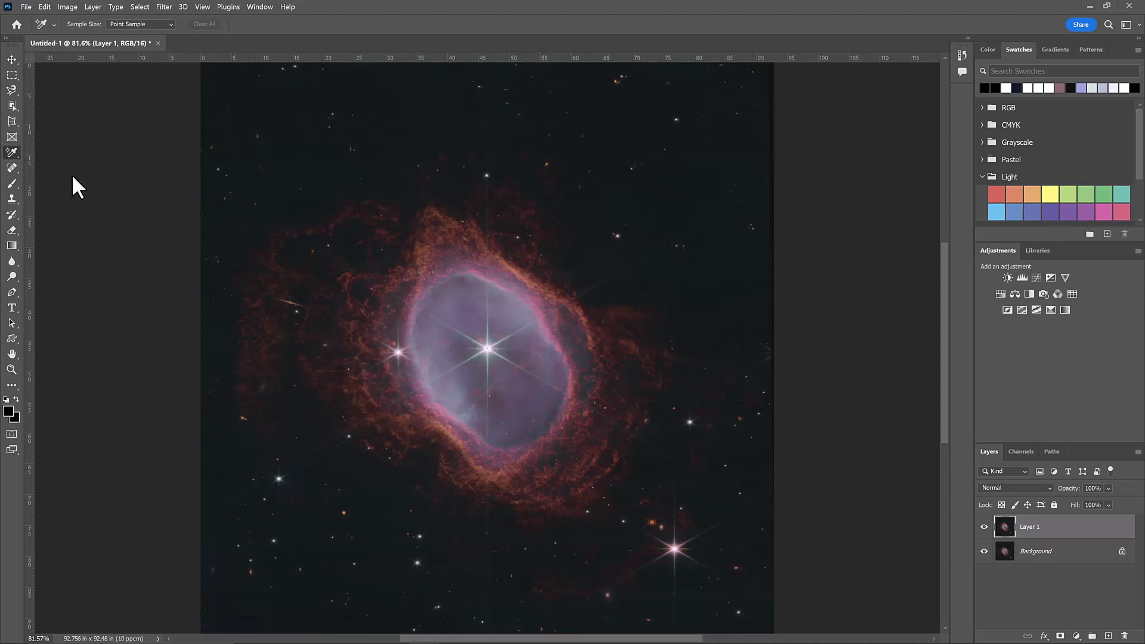
left_click(275, 102)
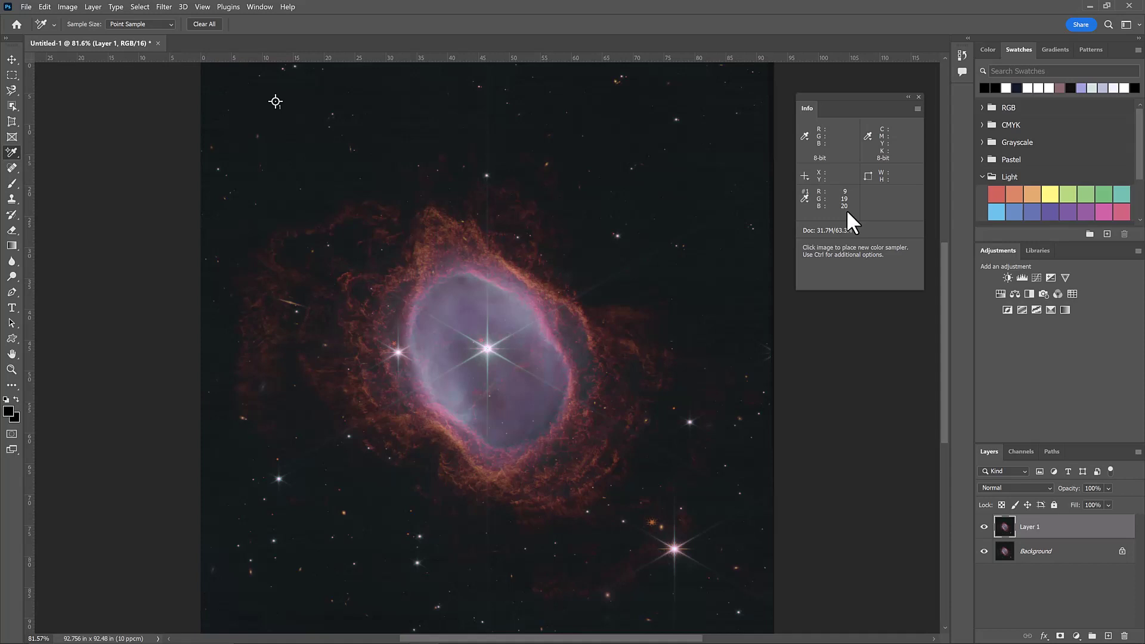
Start a Levels adjustment on the duplicated layer and slightly brighten the Red channel's midtones to bring the sampled sky's red to 10.
left_click(68, 6)
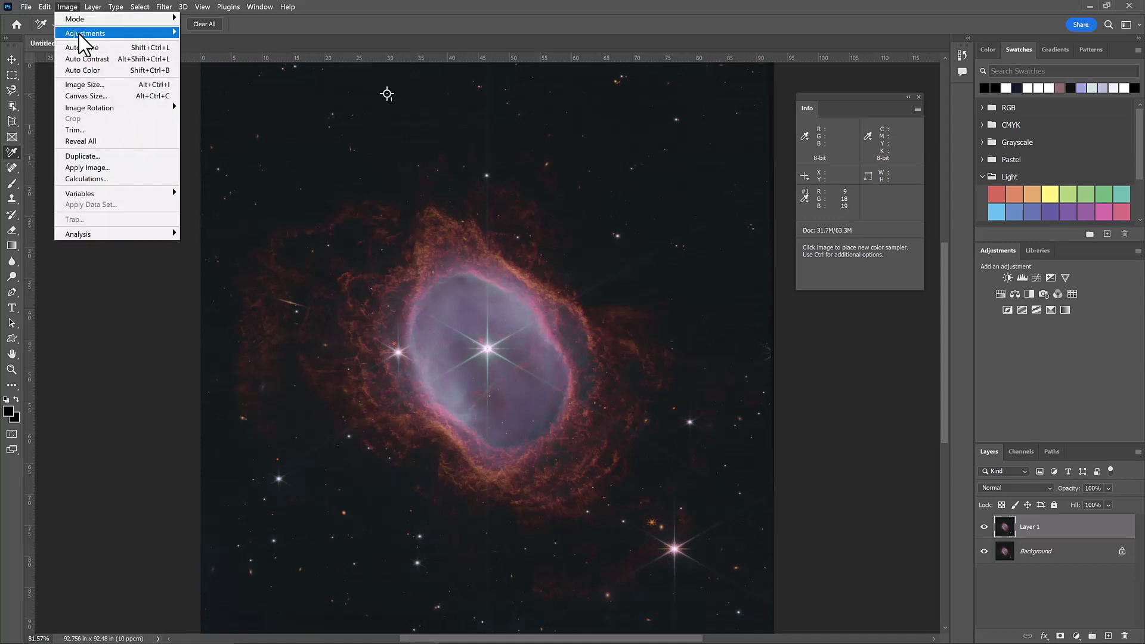
mouse_move(78, 34)
left_click(196, 46)
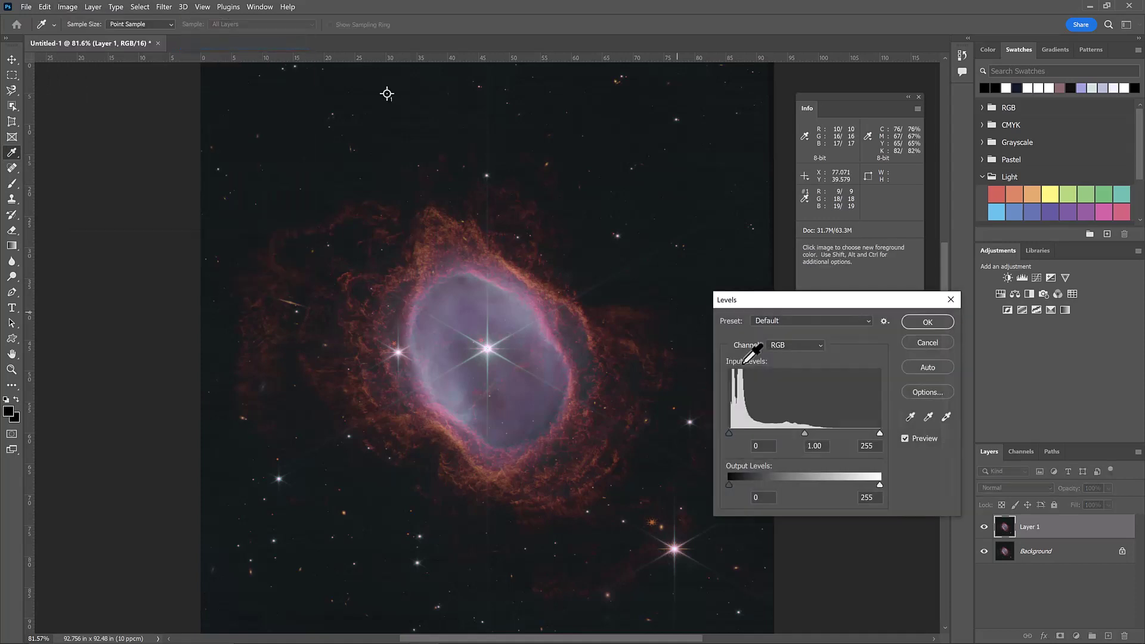
left_click(786, 345)
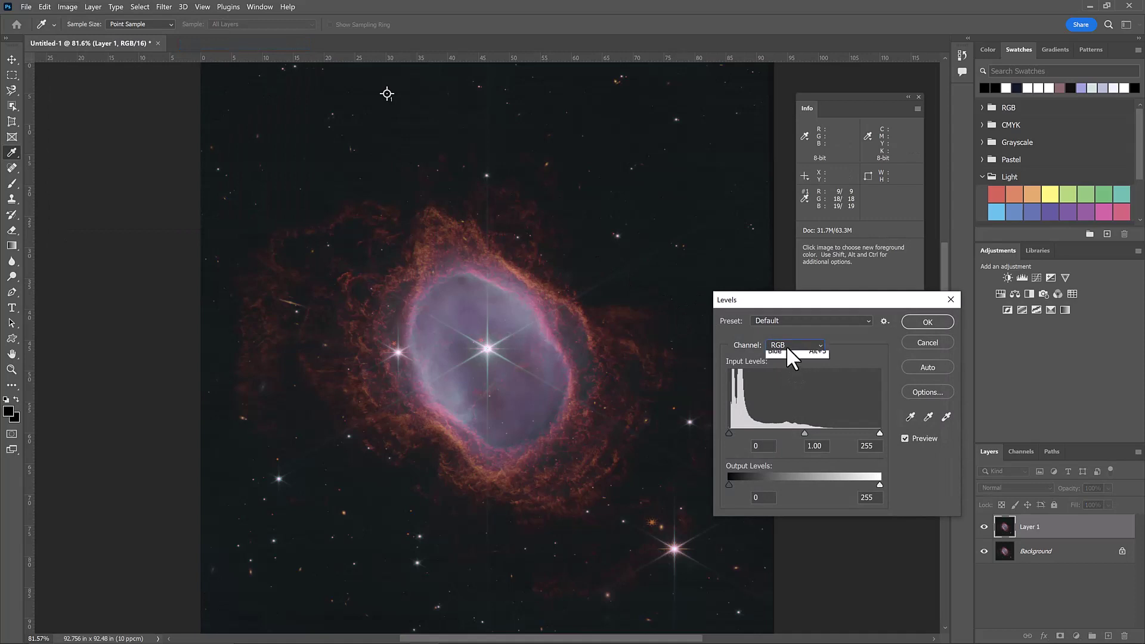
left_click(783, 365)
left_click(781, 344)
left_click(794, 366)
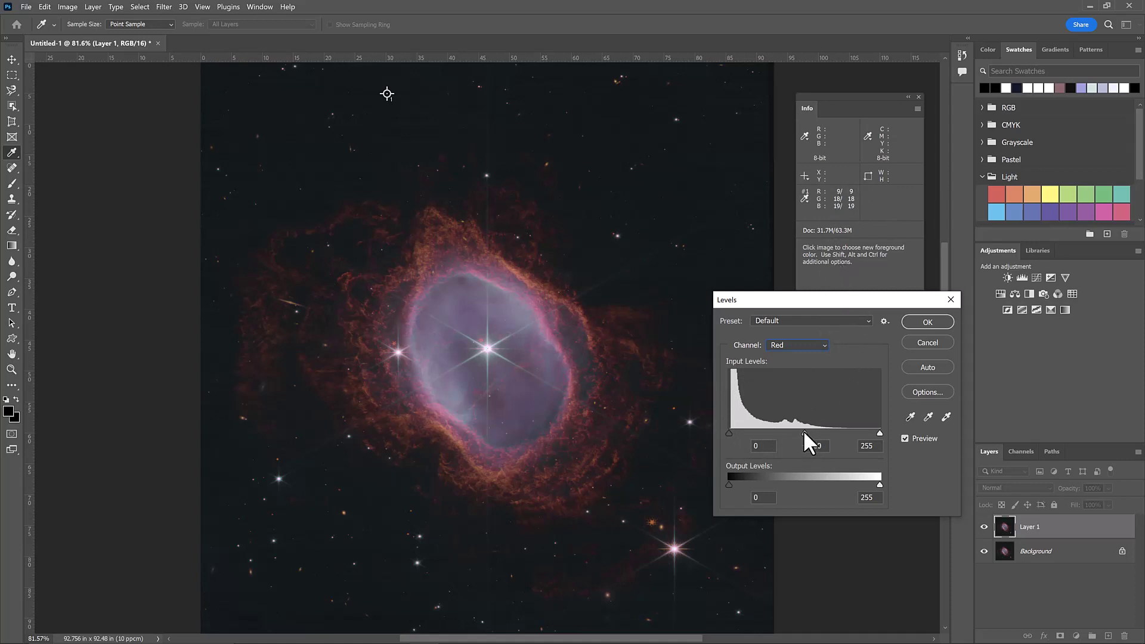
left_click_drag(803, 430, 802, 430)
Raise the Green channel's black point to match the sampled red, set the Blue channel's black point to 10, and apply the Levels adjustment.
left_click(782, 345)
left_click(783, 375)
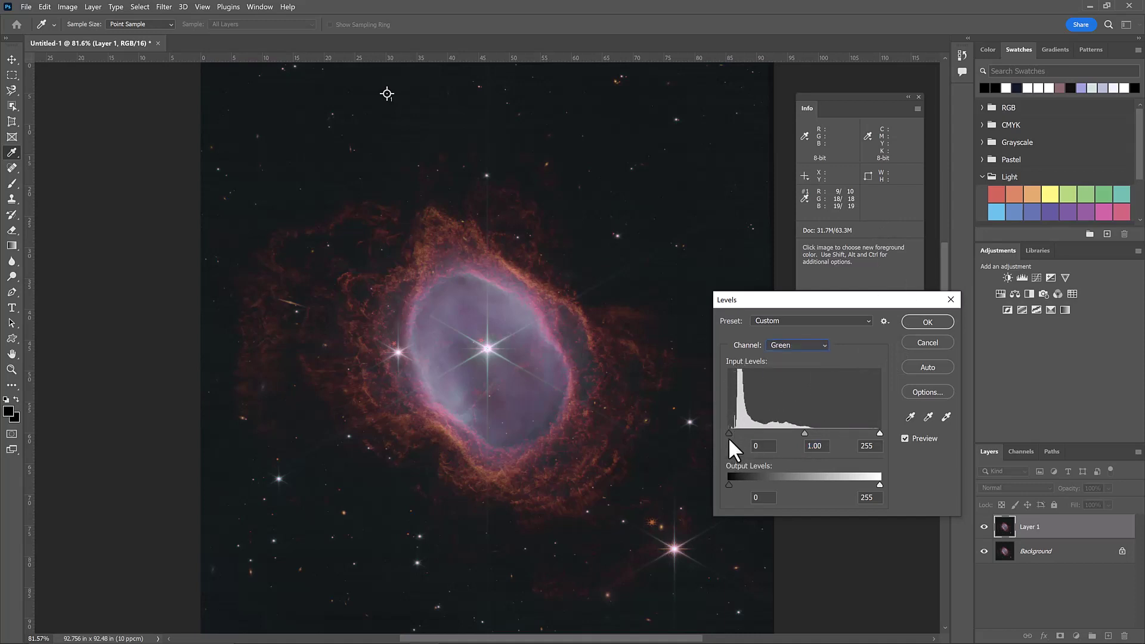
left_click_drag(729, 432, 732, 432)
left_click(821, 341)
left_click(782, 382)
left_click_drag(730, 434, 734, 433)
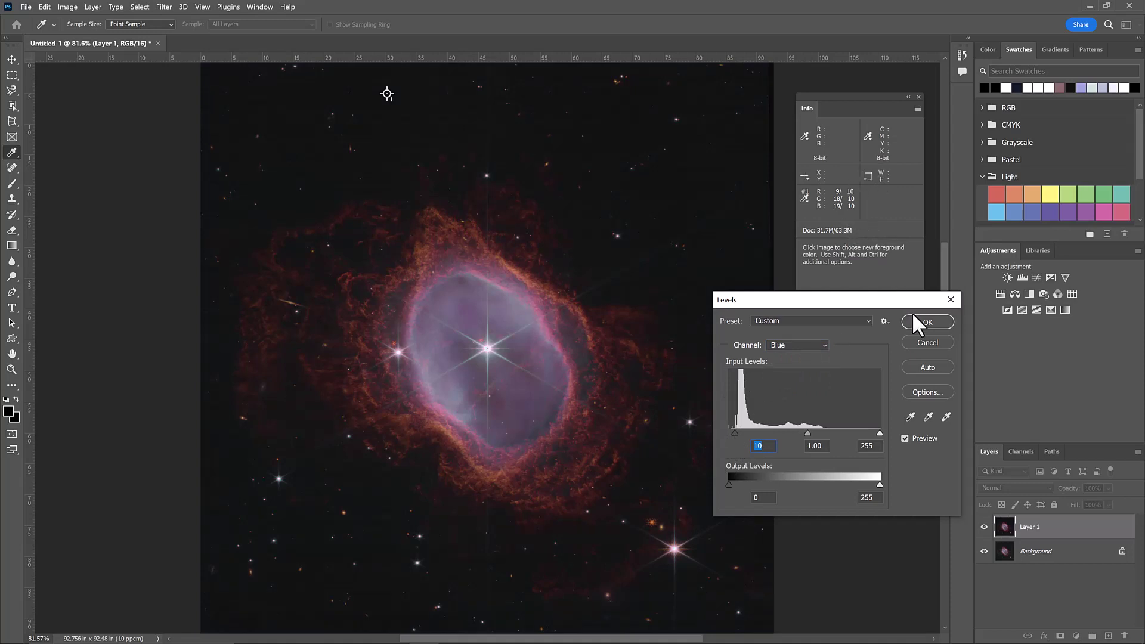
left_click(903, 438)
left_click(904, 438)
left_click(927, 323)
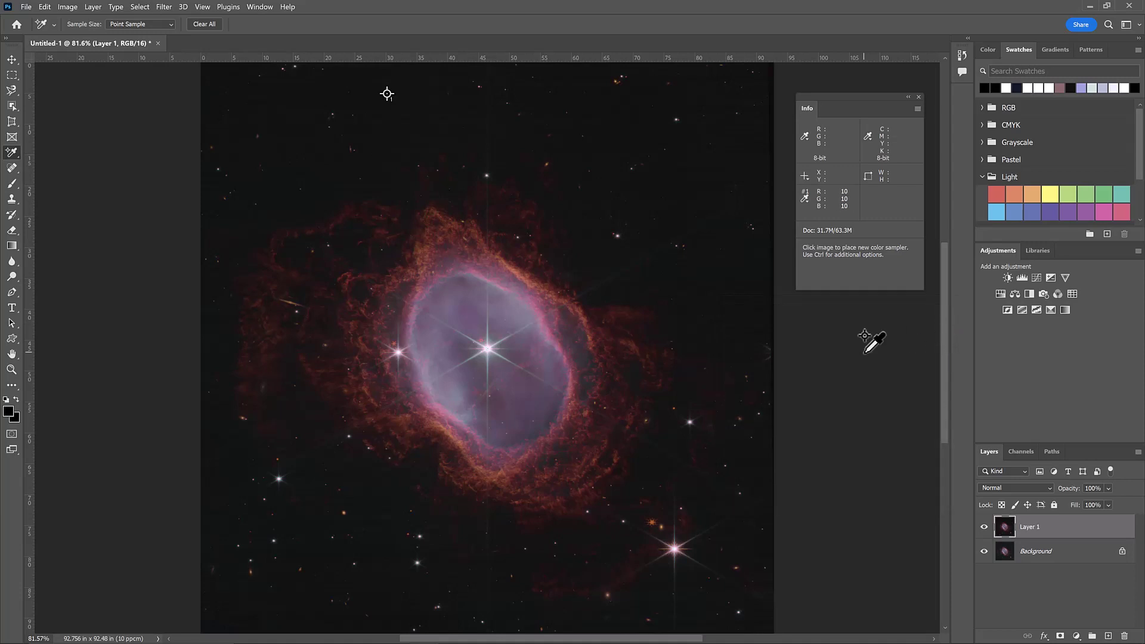
Duplicate the balanced layer and shape an RGB Curves adjustment with points at input 82, output 165 and input 17, output 19.
key("ctrl+j")
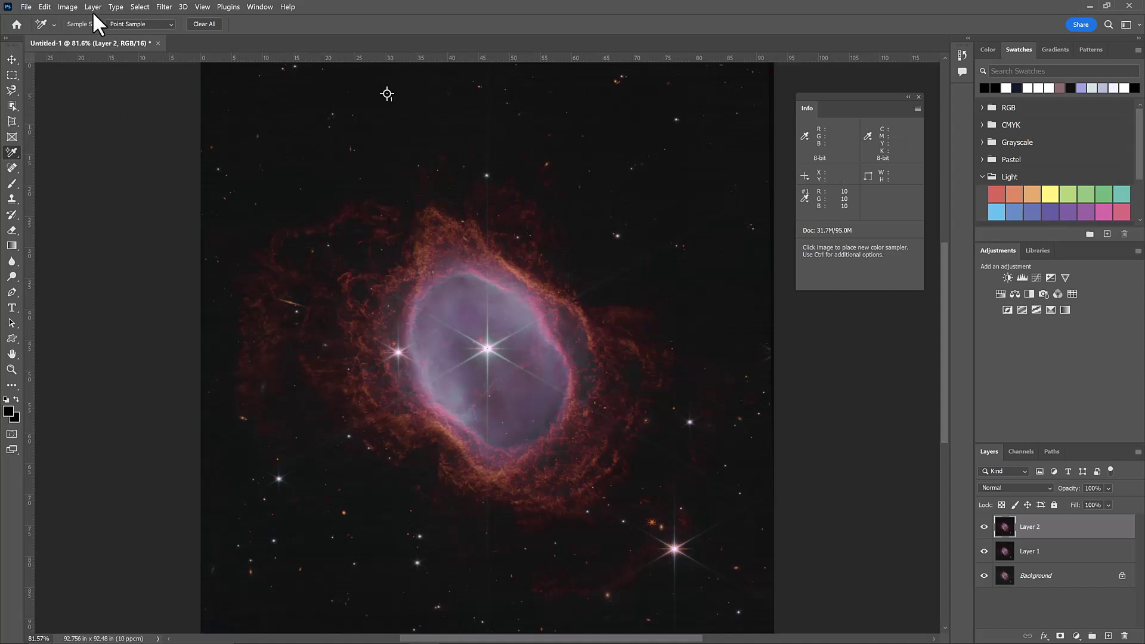
left_click(68, 7)
mouse_move(89, 35)
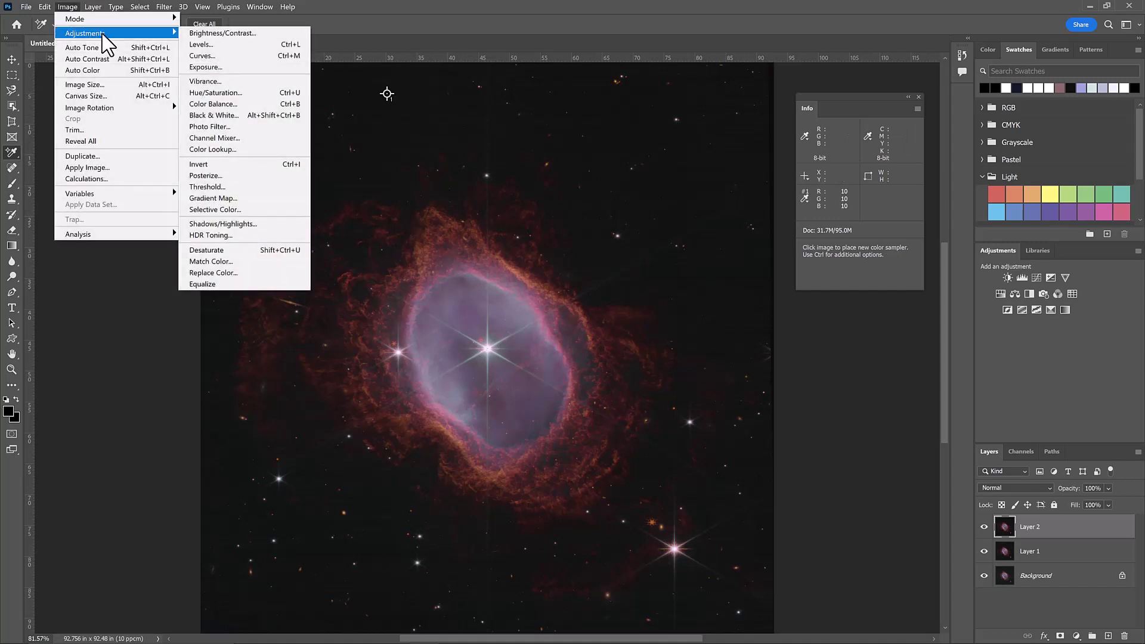
left_click(215, 55)
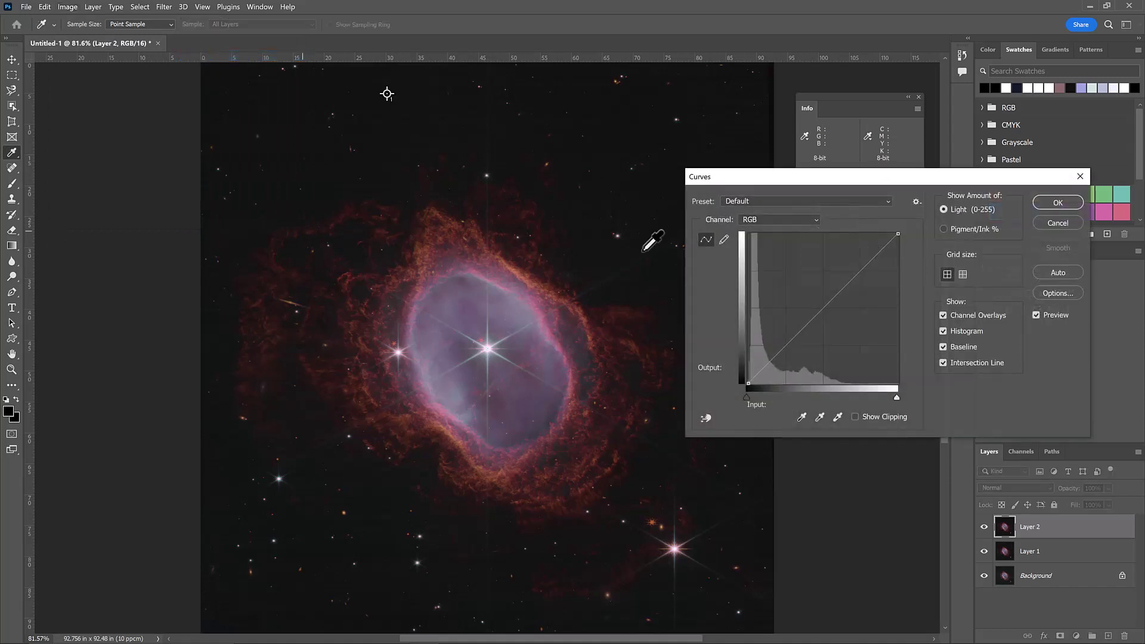
left_click_drag(823, 316, 796, 286)
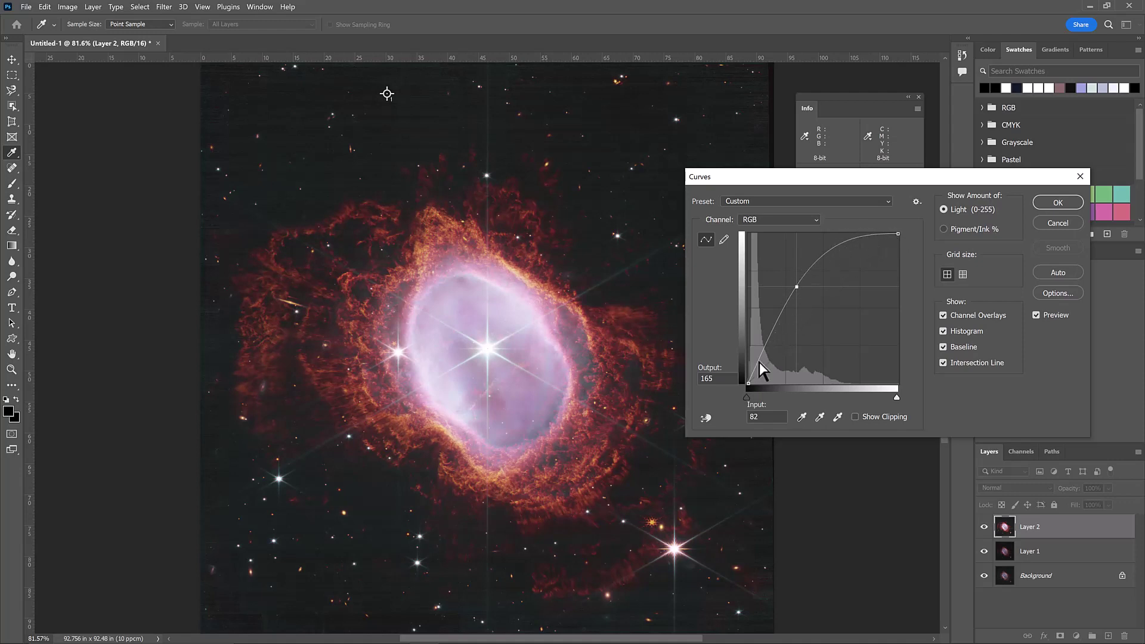
left_click_drag(760, 363, 758, 373)
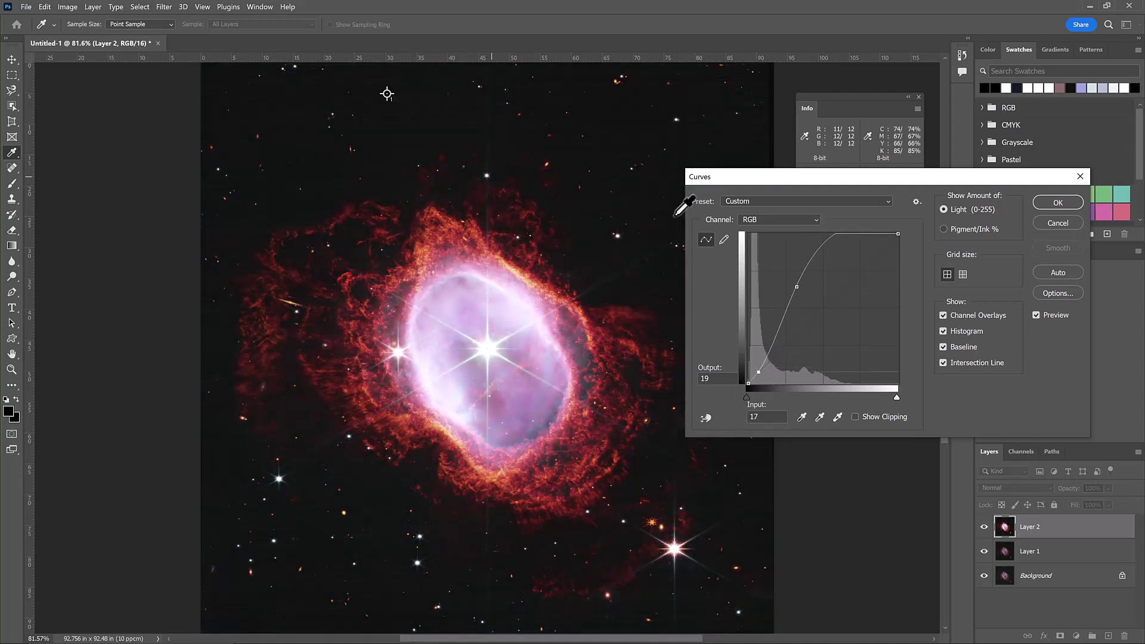
Soften the curve to a midtone point at about input 102, output 134 and a shadow point at 15, 18, and apply it.
left_click_drag(798, 287, 814, 307)
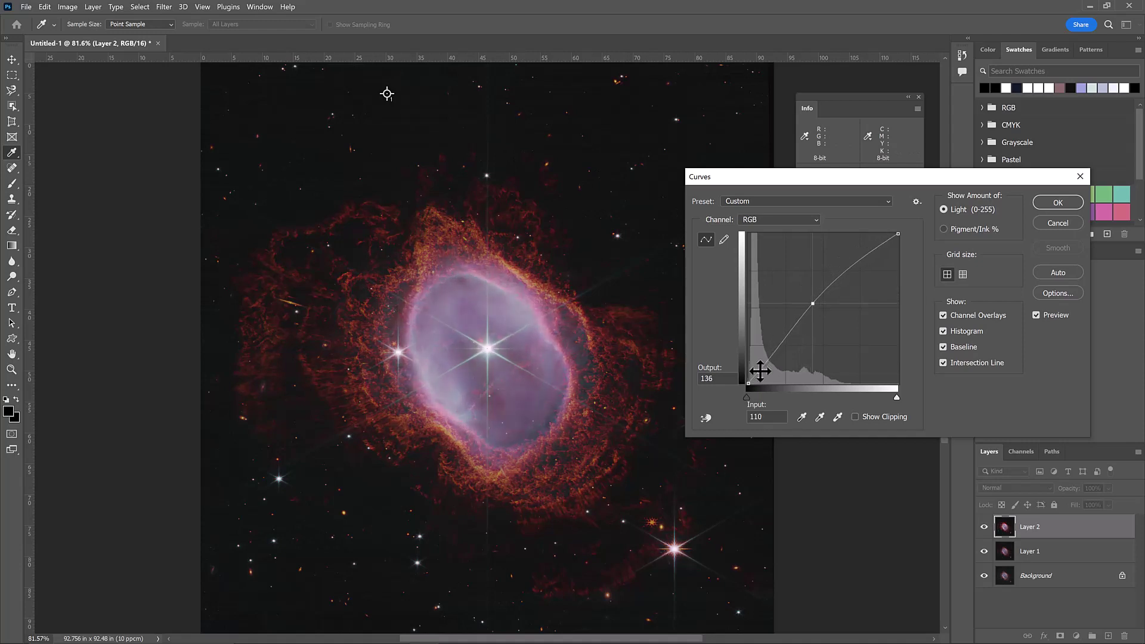
left_click_drag(758, 373, 757, 371)
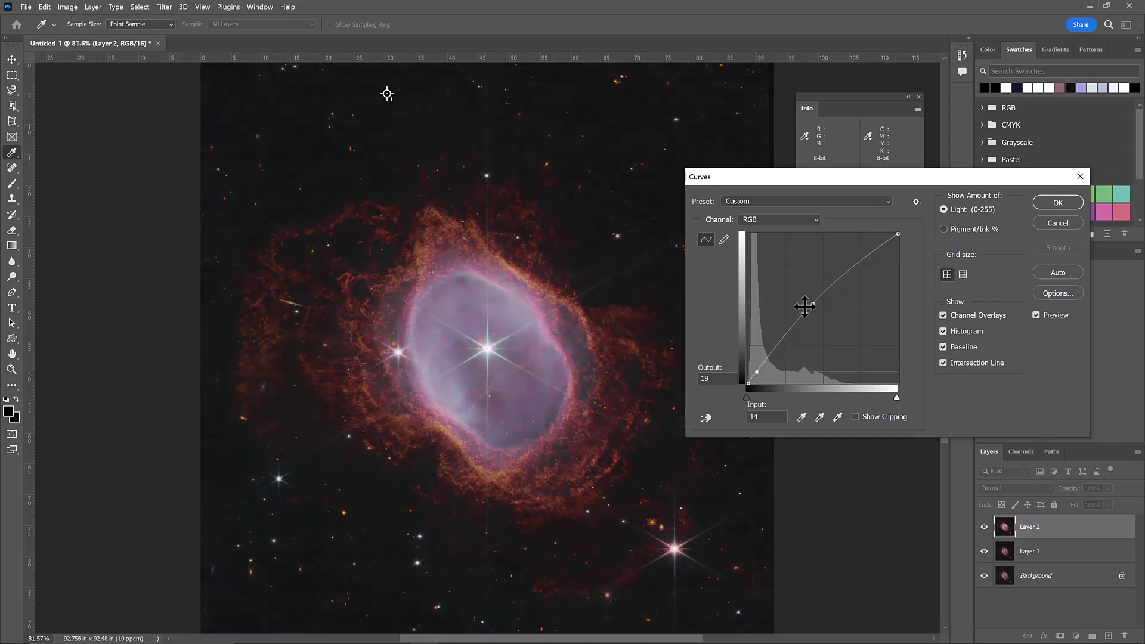
left_click_drag(812, 303, 808, 304)
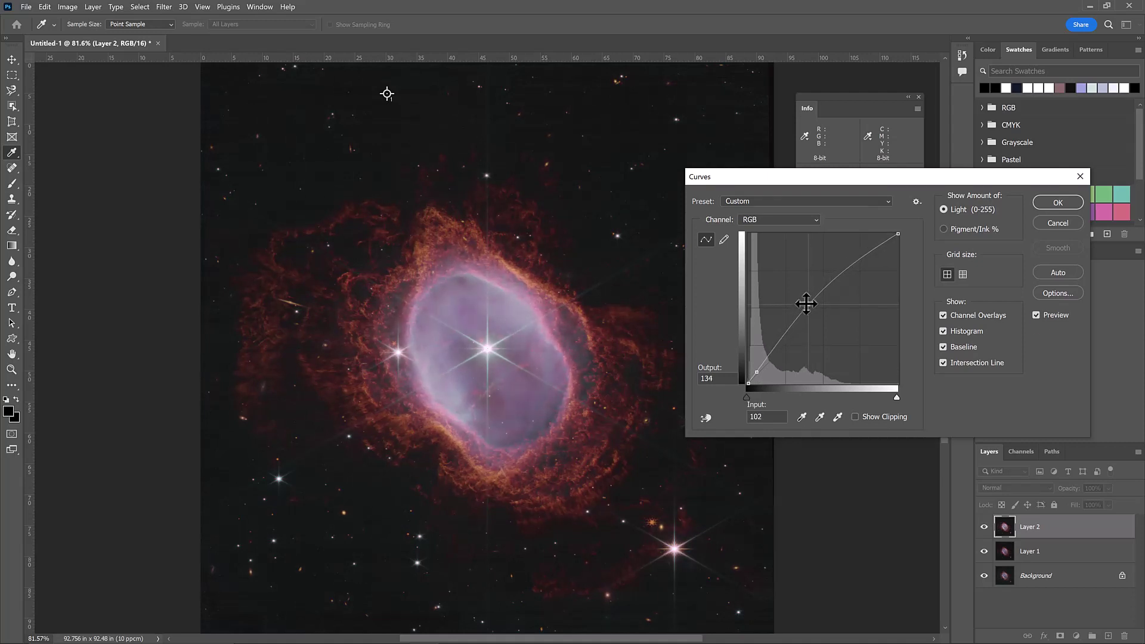
left_click(1036, 315)
left_click(1035, 315)
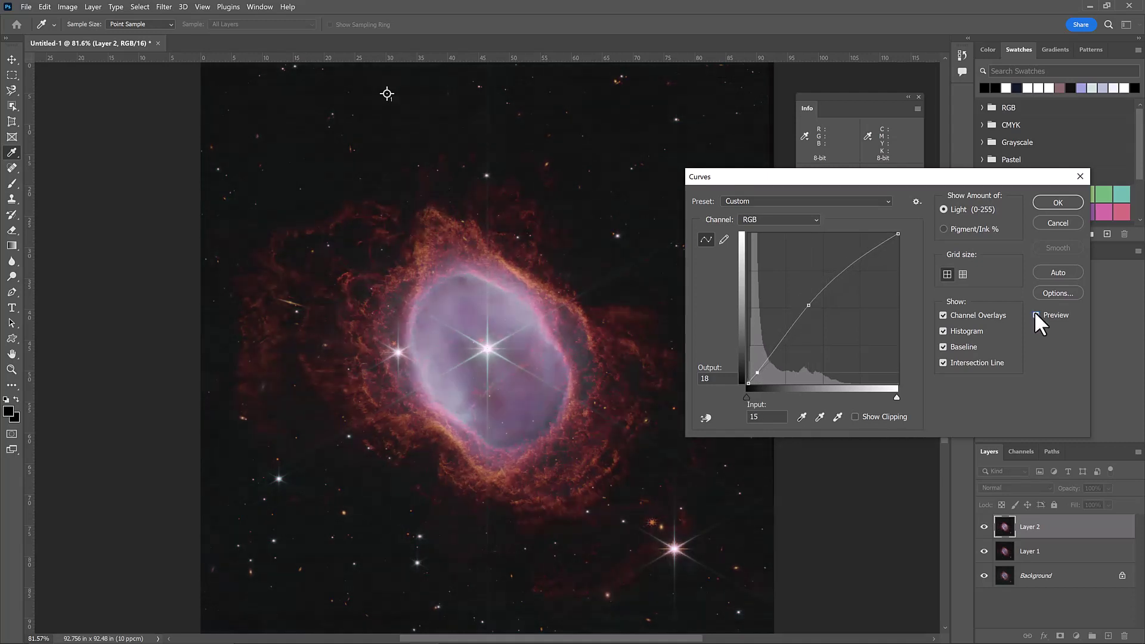
left_click(1057, 202)
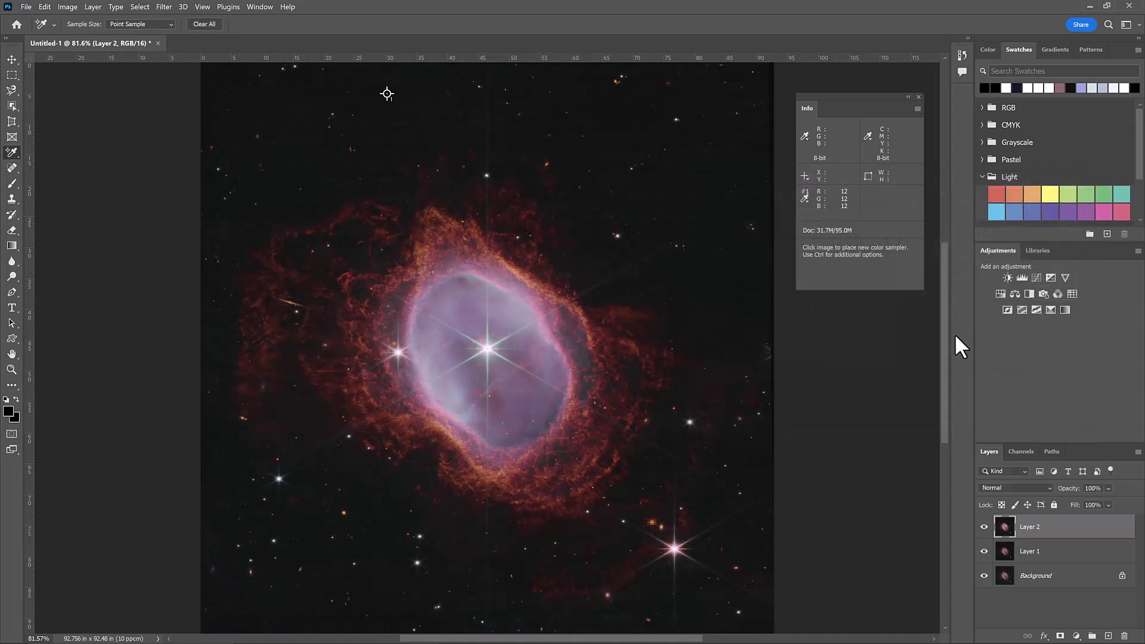
Stamp the visible layers into a new top layer and add a Selective Color adjustment layer above it.
key("ctrl+shift+alt+e")
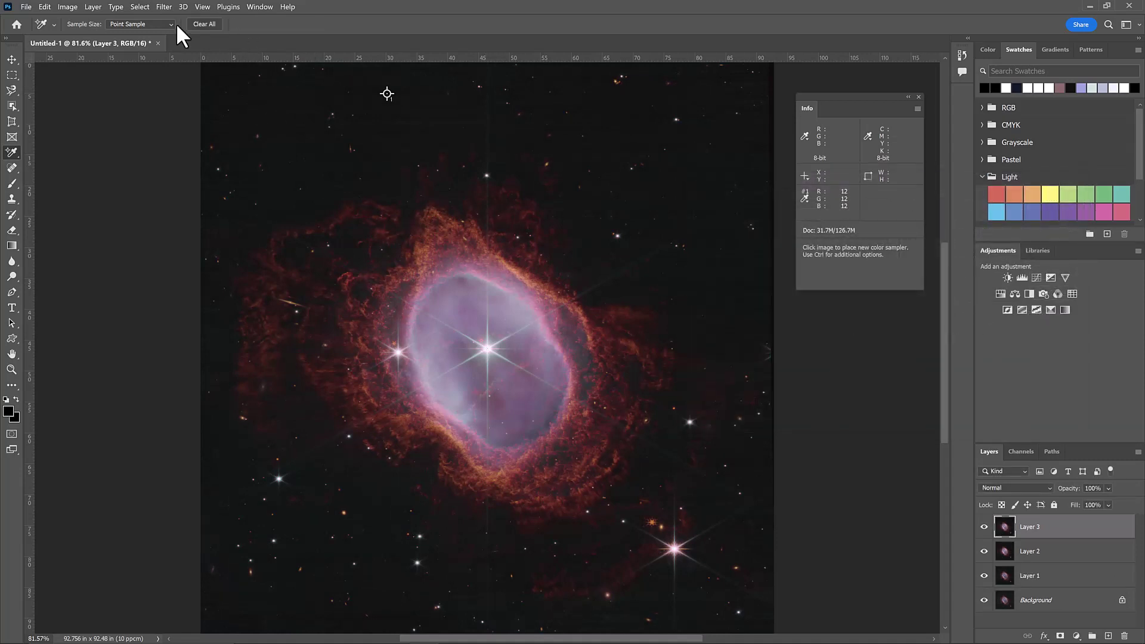
left_click(95, 3)
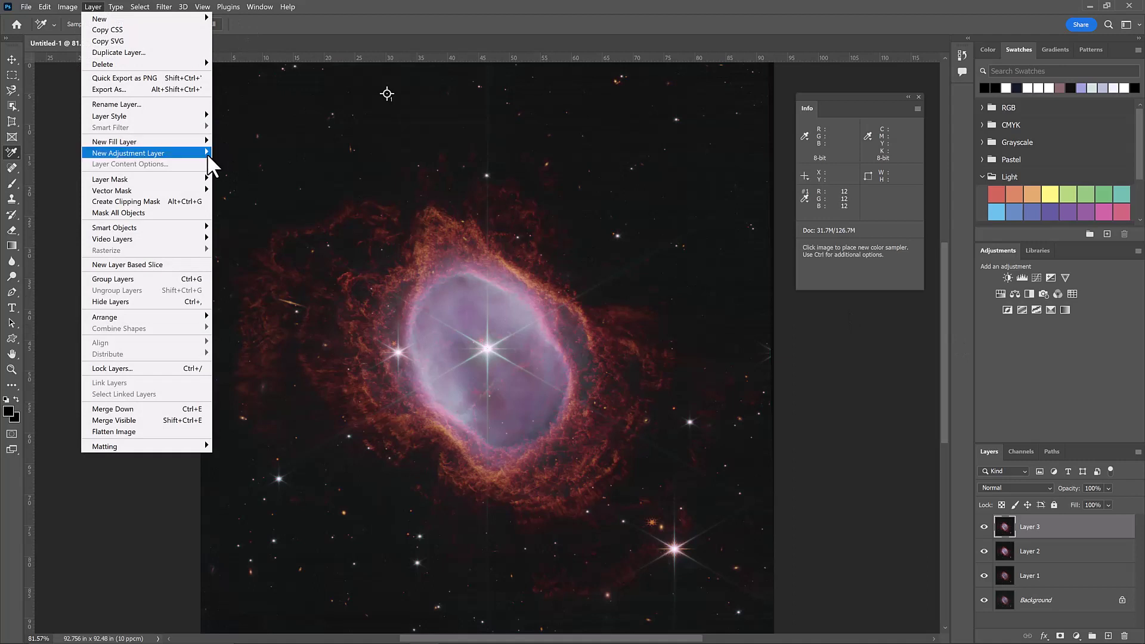
mouse_move(208, 156)
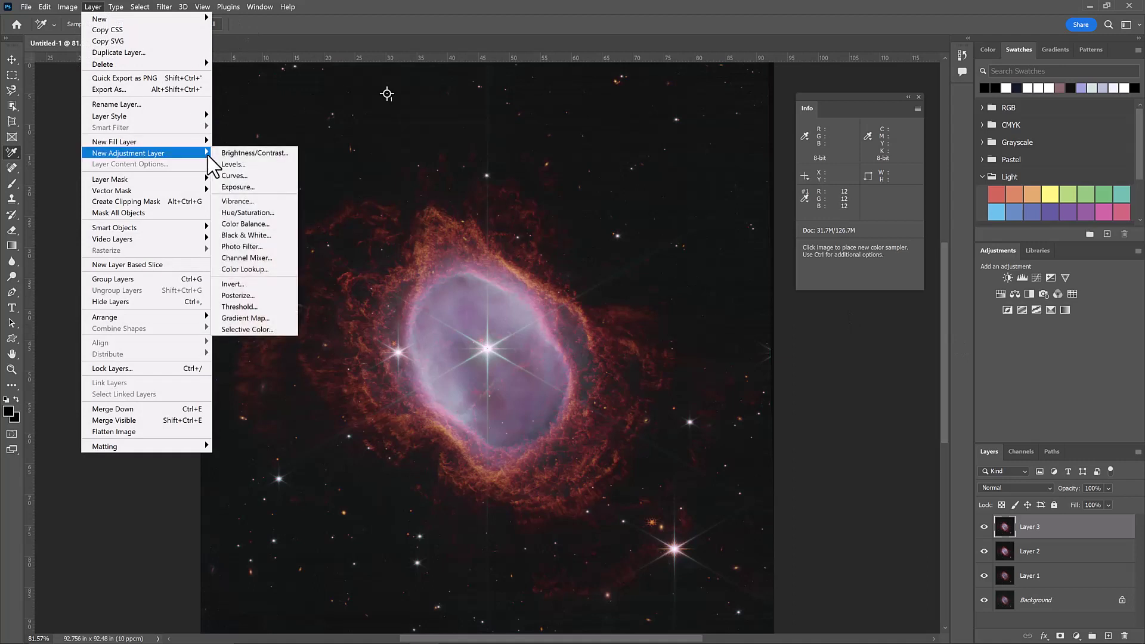
left_click(286, 329)
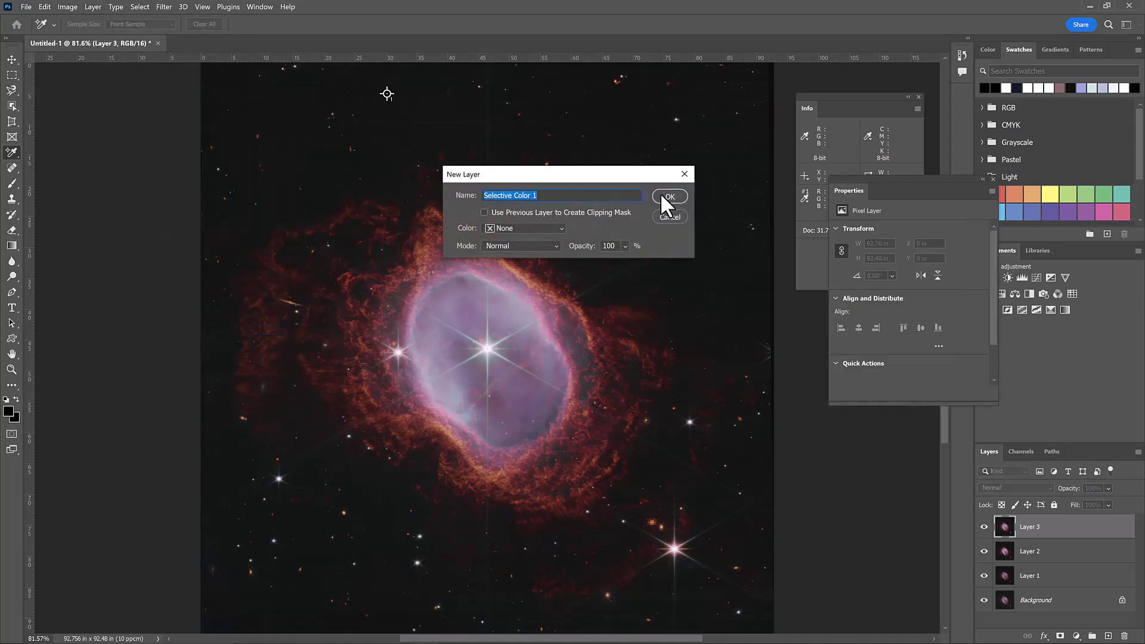
left_click(661, 194)
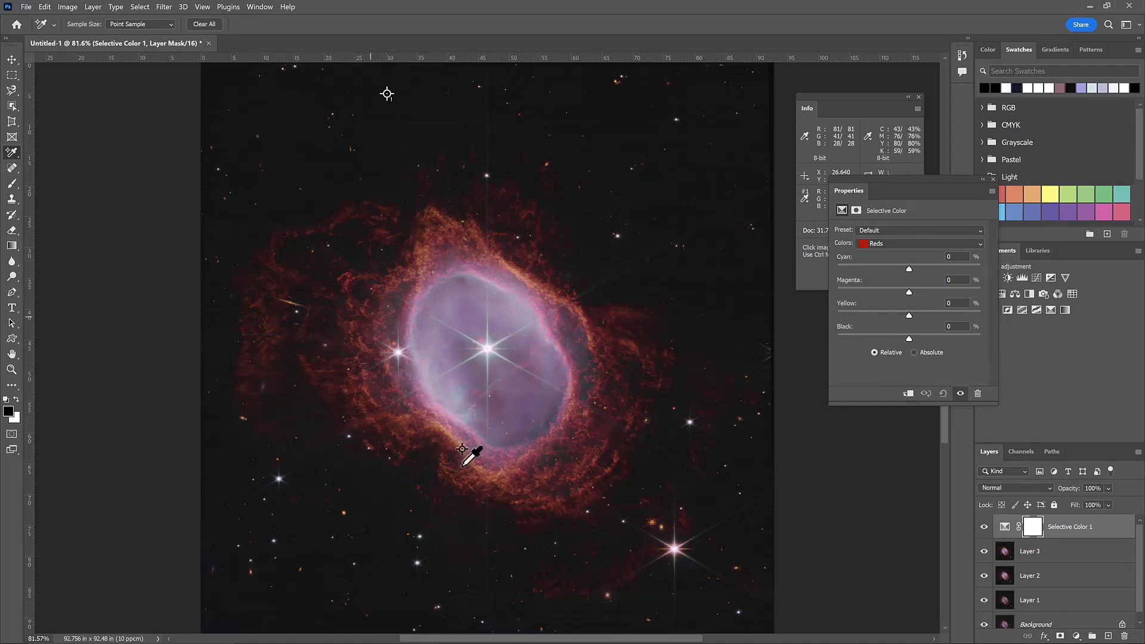
Set the Cyan amount of the Reds to -50% after trying -100% and 100%.
left_click(961, 259)
type("-100")
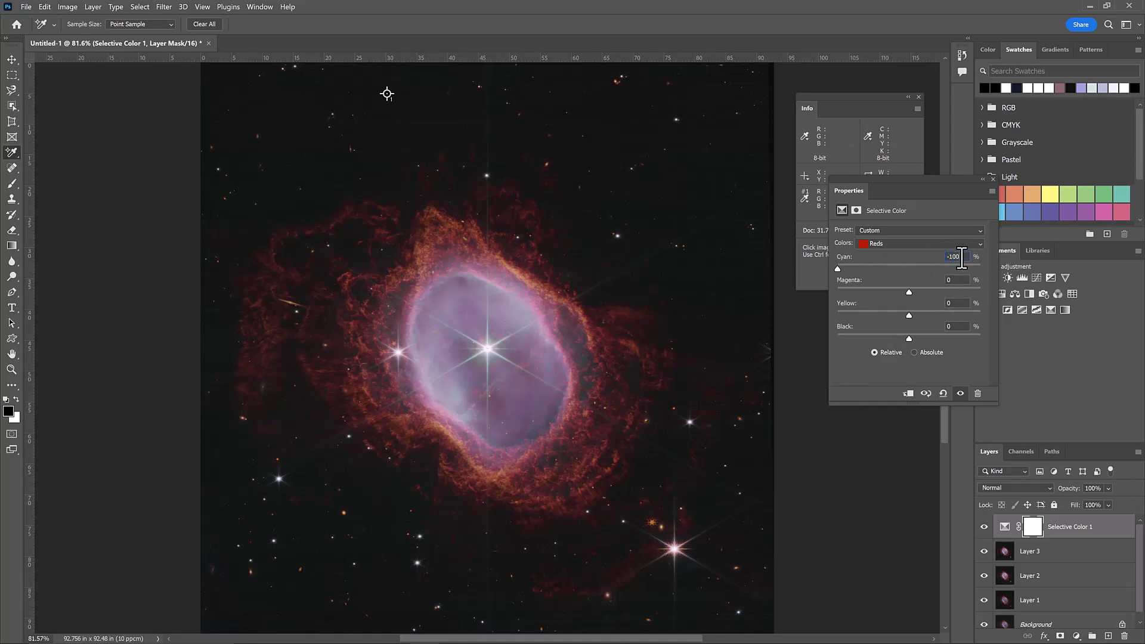
type("100")
type("1")
type("-50")
key("Tab")
Try Magenta amounts of -100% and 100% and a Yellow amount of -100% for the Reds, clearing each trial value.
type("-100")
key("BackSpace")
key("BackSpace")
key("BackSpace")
key("BackSpace")
type("100")
key("BackSpace")
key("BackSpace")
key("BackSpace")
type("0")
key("Tab")
type("-100")
key("BackSpace")
key("BackSpace")
key("BackSpace")
Adjust the Yellows in the Selective Color layer, trying amounts of 100% and -100%.
left_click(930, 243)
left_click(931, 253)
left_click(954, 256)
type("-1")
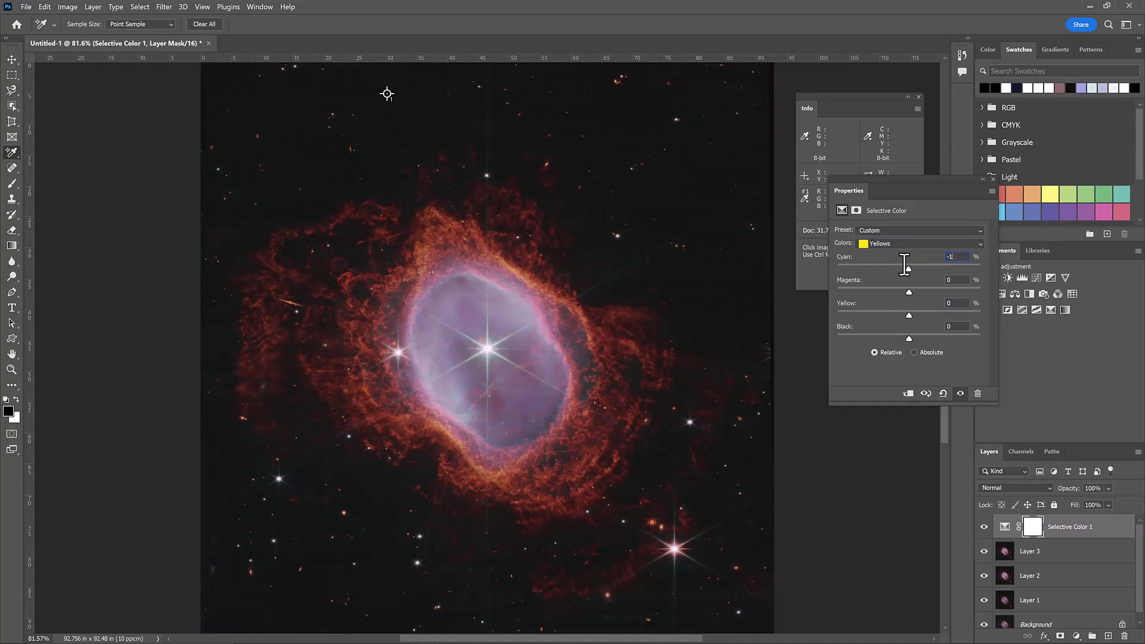
key("BackSpace")
key("BackSpace")
type("100")
key("BackSpace")
key("BackSpace")
key("BackSpace")
type("-100")
key("BackSpace")
key("BackSpace")
key("BackSpace")
Skip the Greens and try a Cyan amount of -100% for the Cyans, reverting the trial.
left_click(913, 243)
left_click(911, 275)
left_click(954, 257)
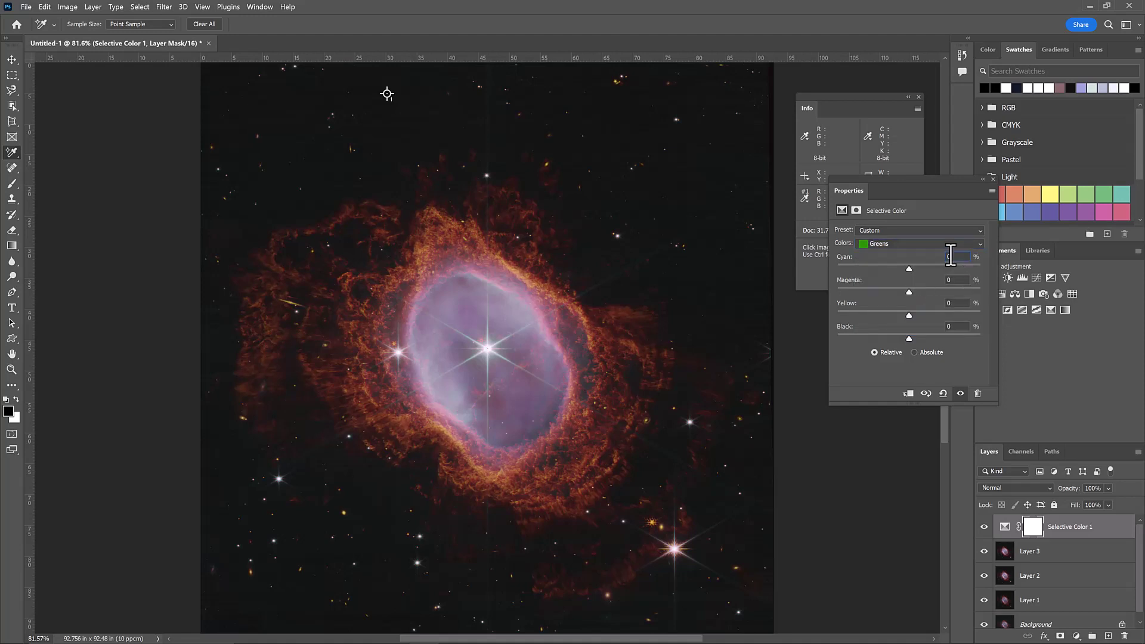
left_click(899, 245)
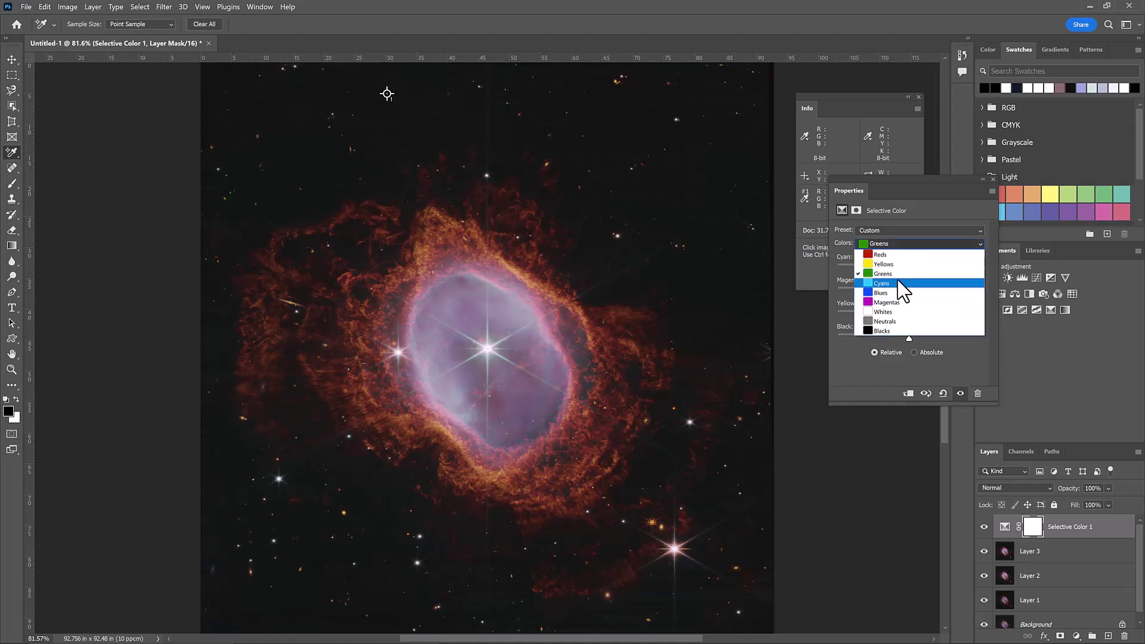
left_click(898, 284)
key("shift+Down")
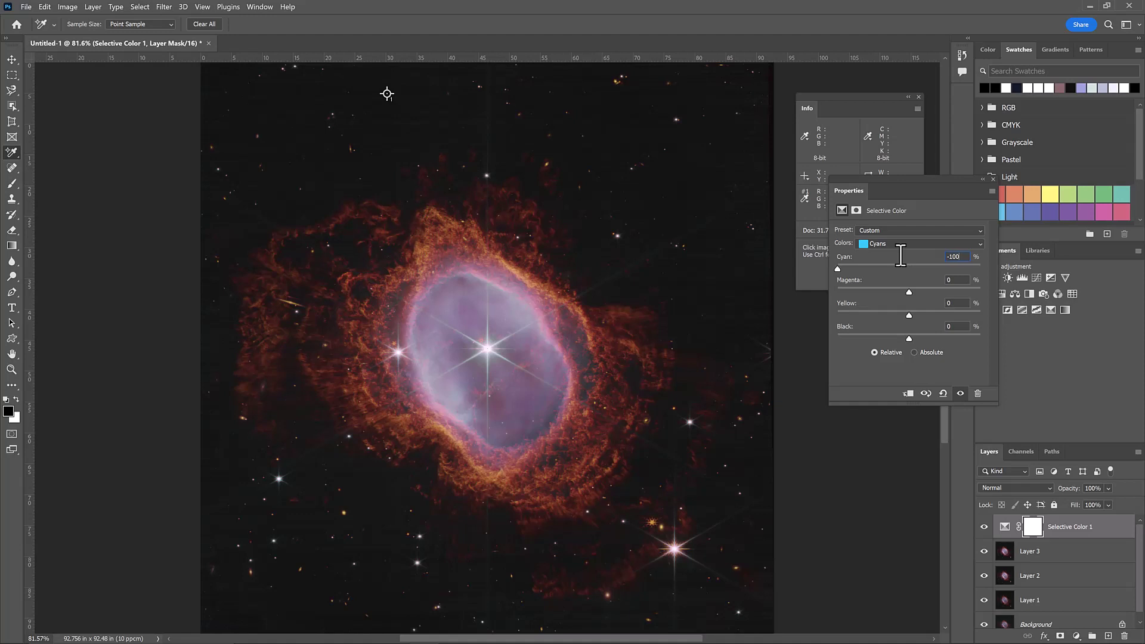
key("shift+Up")
Try a Cyan amount of -100% for the Blues in the Selective Color layer.
left_click(914, 246)
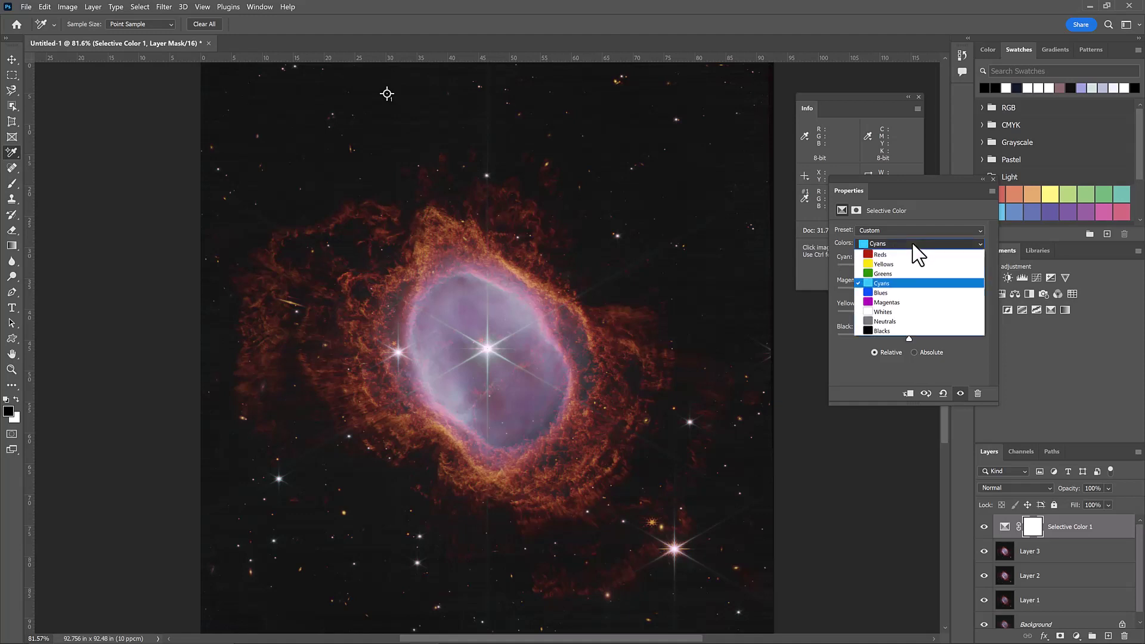
left_click(897, 292)
left_click(957, 257)
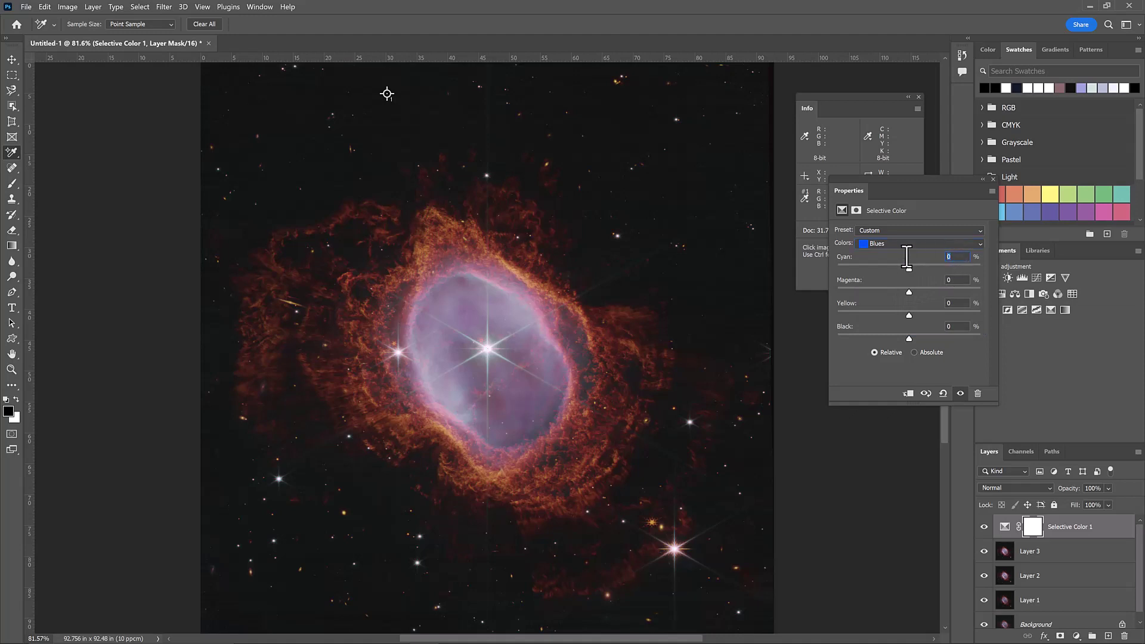
type("-100")
key("Tab")
Reduce the Magenta amount of the Magentas, trying -100%, to neutralize the purple nebula core.
key("alt+7")
type("-100")
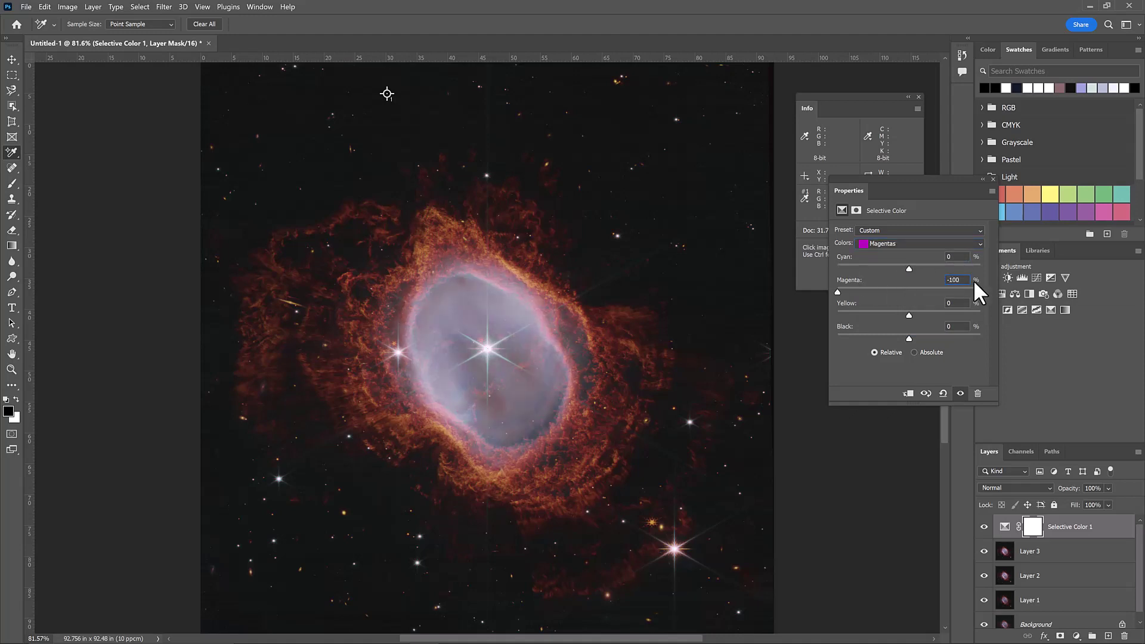
key("BackSpace")
key("BackSpace")
key("BackSpace")
Set the Black amount of the Blacks to 3% and close the Selective Color settings.
key("alt+9")
left_click(960, 327)
type("3")
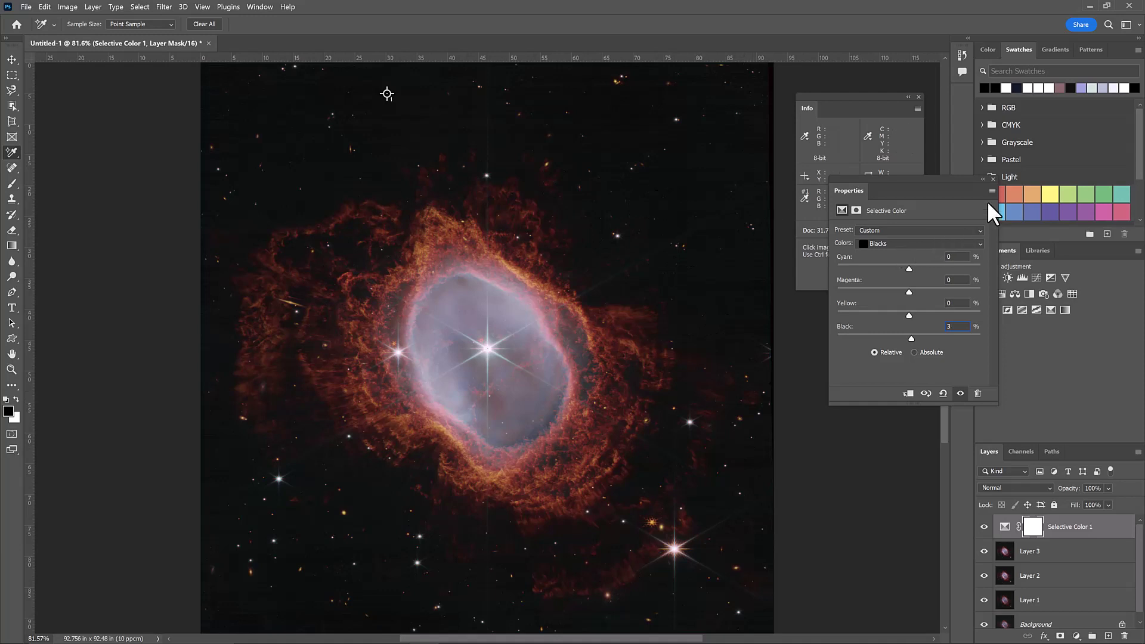
left_click(993, 178)
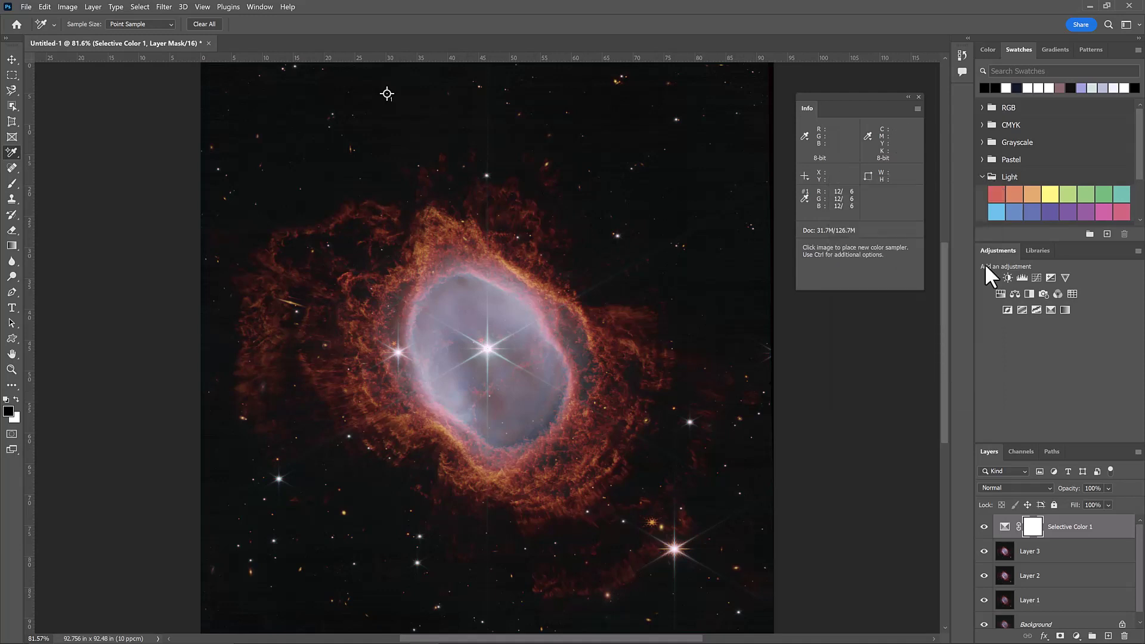
Stamp all visible layers into a new top layer and open the Camera Raw filter on it.
key("ctrl+shift+alt+e")
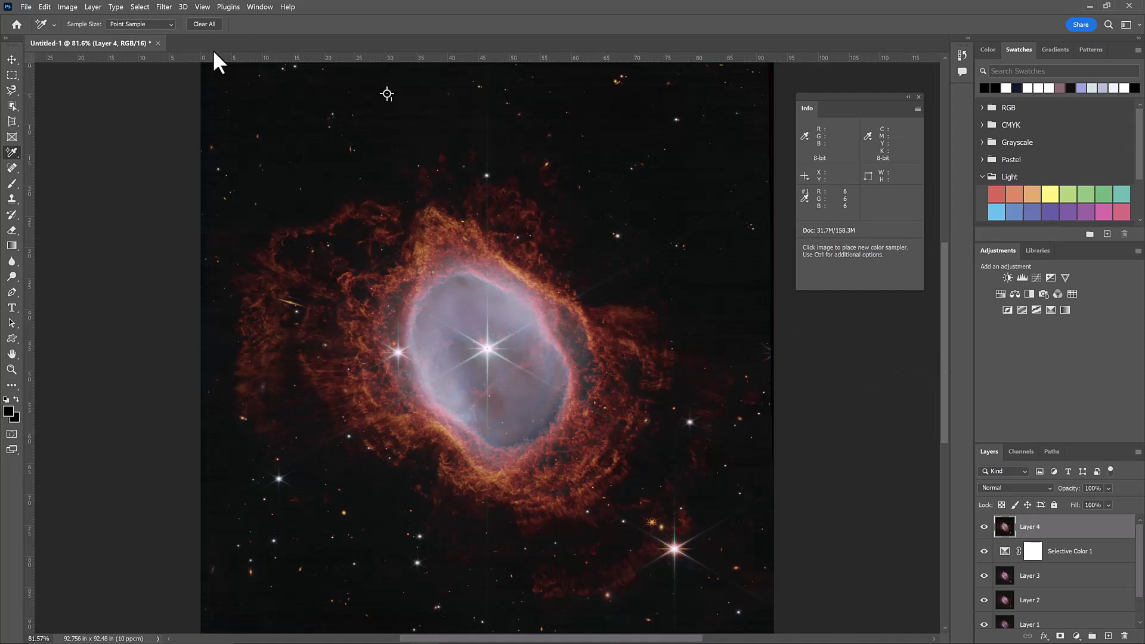
left_click(164, 7)
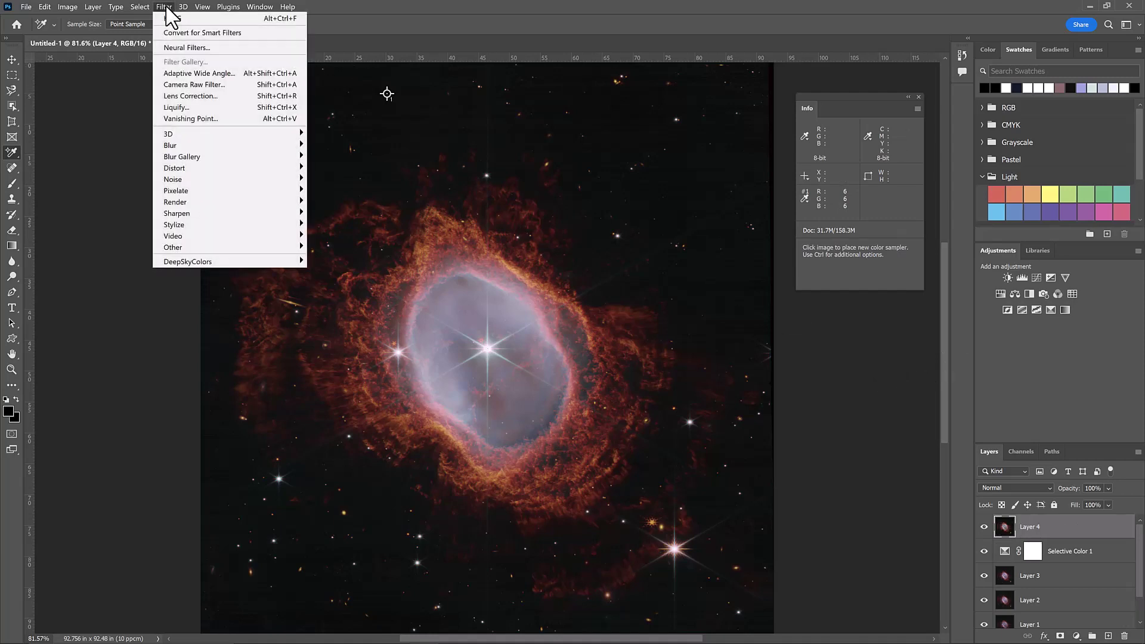
left_click(188, 85)
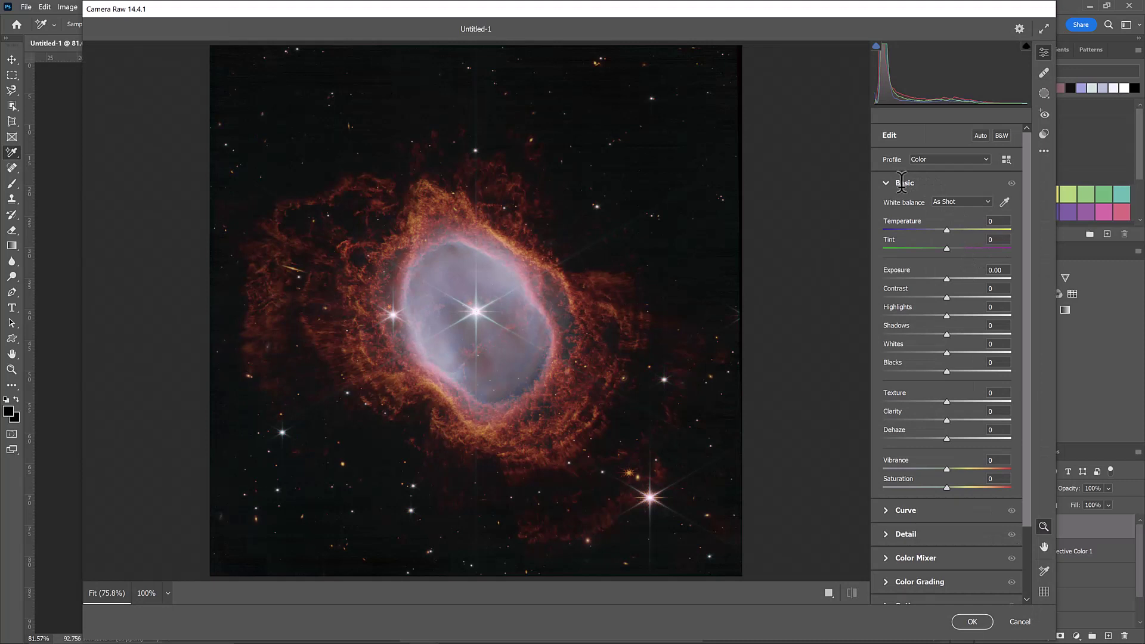
Set the Camera Raw Temperature to +3, the Exposure to 0.10 and the Contrast to 5.
left_click(997, 221)
type("3")
key("Tab")
type("0.1")
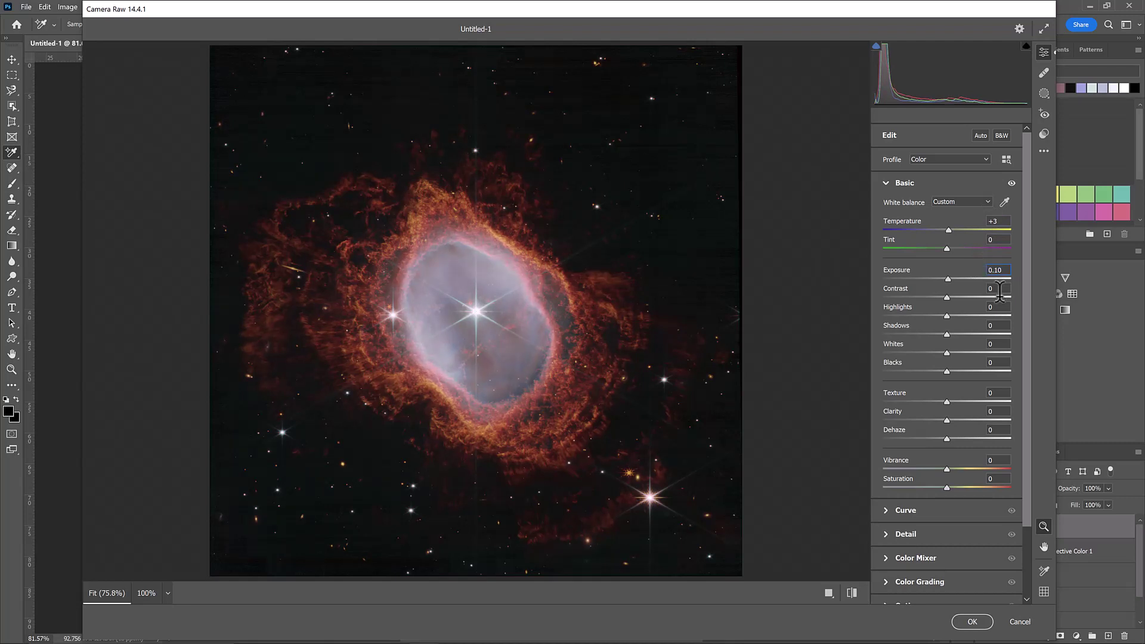
key("Tab")
type("5")
Try a Highlights value of -50, clear it and apply the Camera Raw adjustments to the stamped layer.
key("Tab")
type("-50")
key("BackSpace")
key("BackSpace")
key("BackSpace")
key("Return")
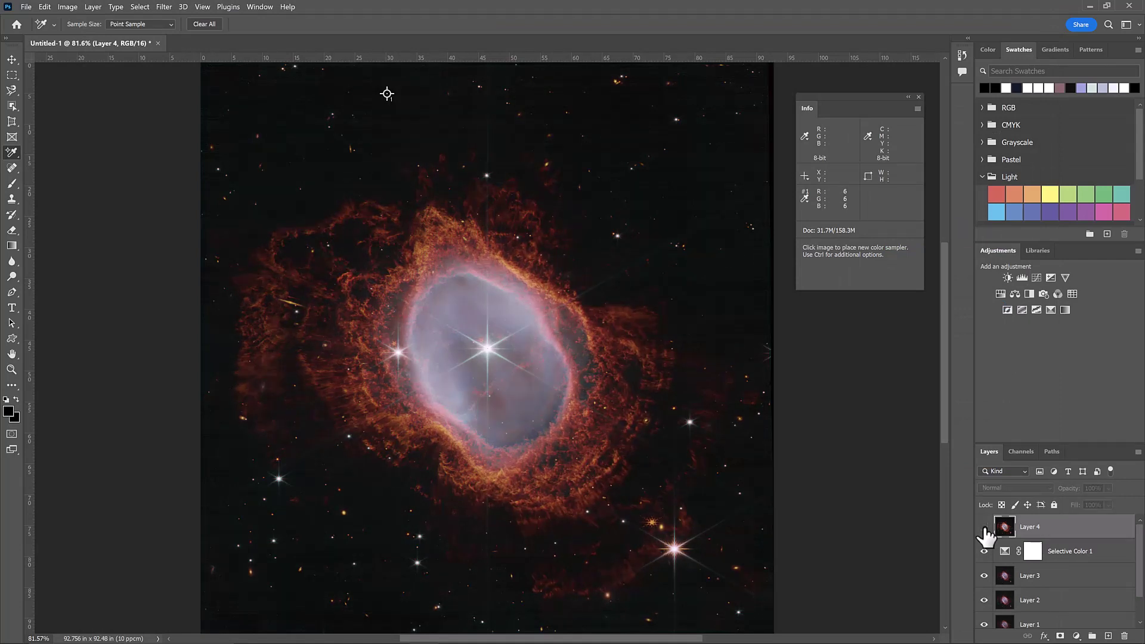
Toggle the visibility of Layer 4 to compare the nebula before and after the Camera Raw adjustments.
left_click(985, 527)
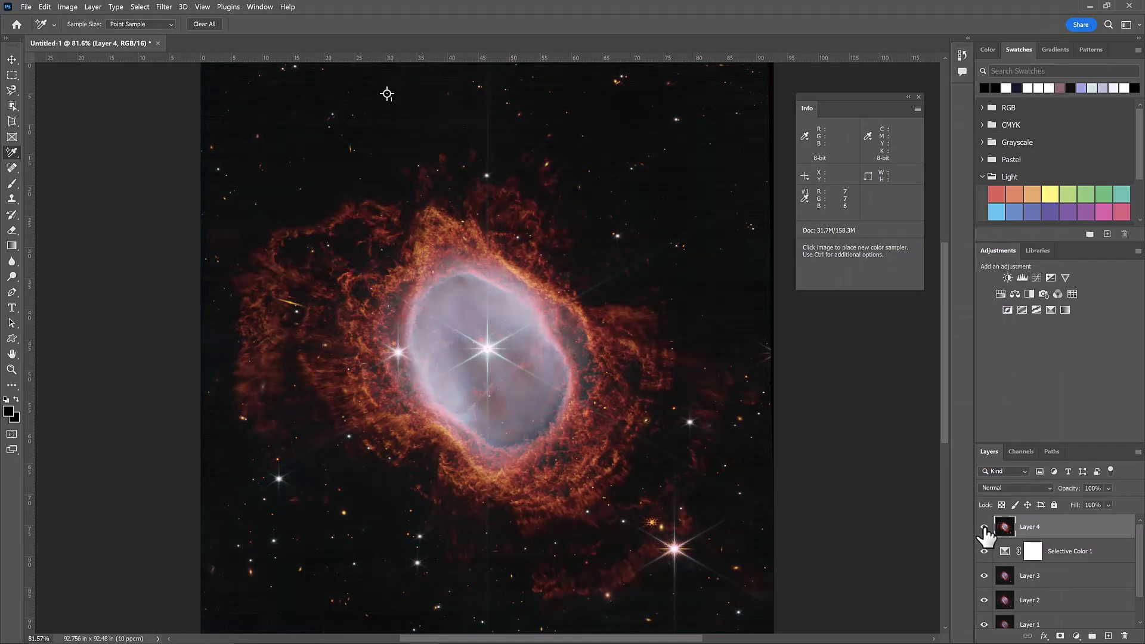
left_click(984, 527)
left_click(984, 527)
left_click(985, 527)
left_click(985, 527)
Select the whole layer stack and flatten the image into a single background layer.
left_click(1043, 624, "shift")
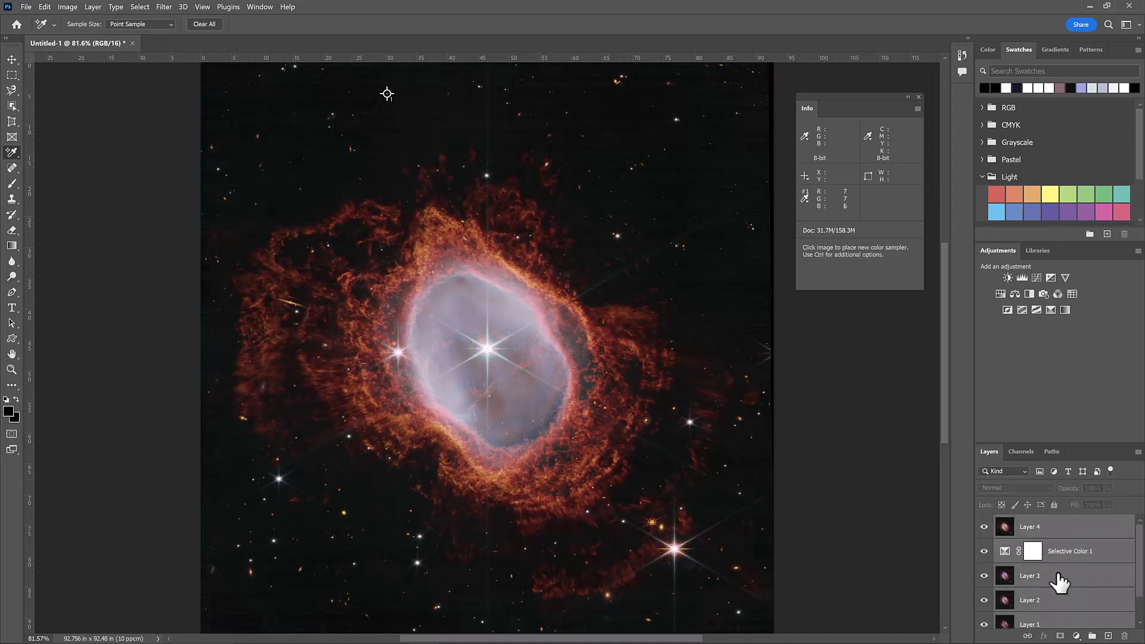
scroll(1048, 554, "down", 1)
right_click(1058, 622)
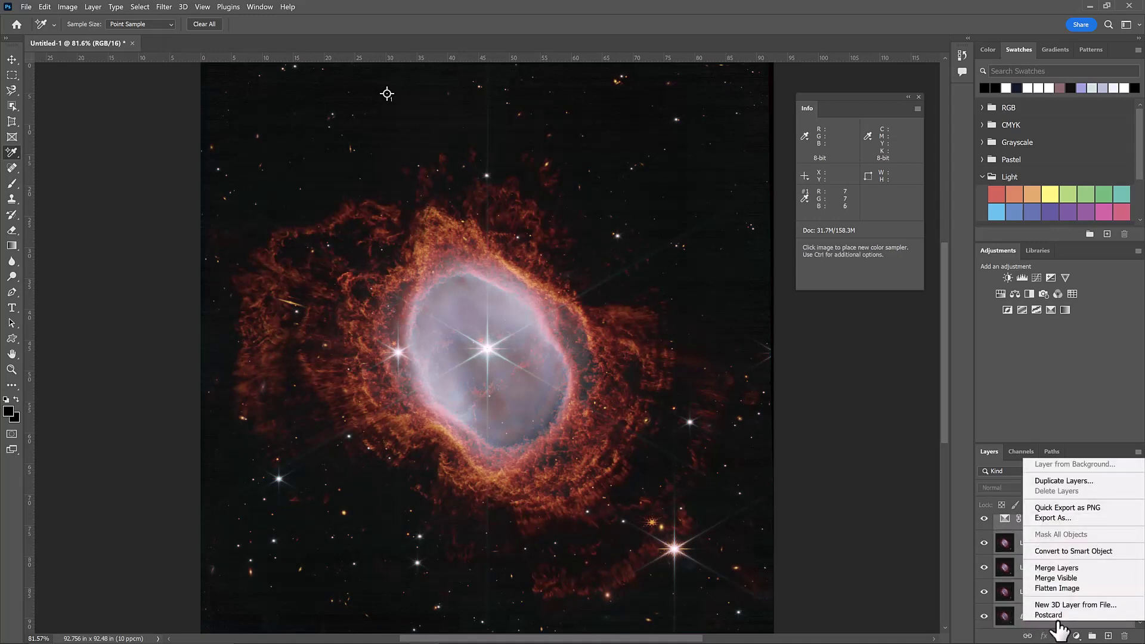
left_click(1057, 587)
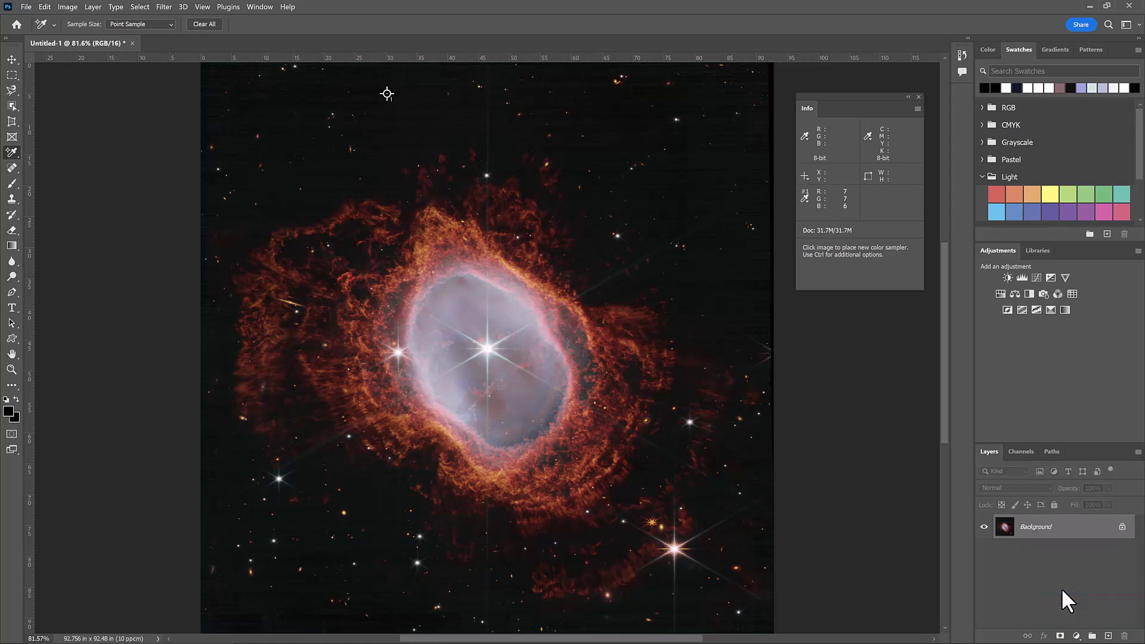